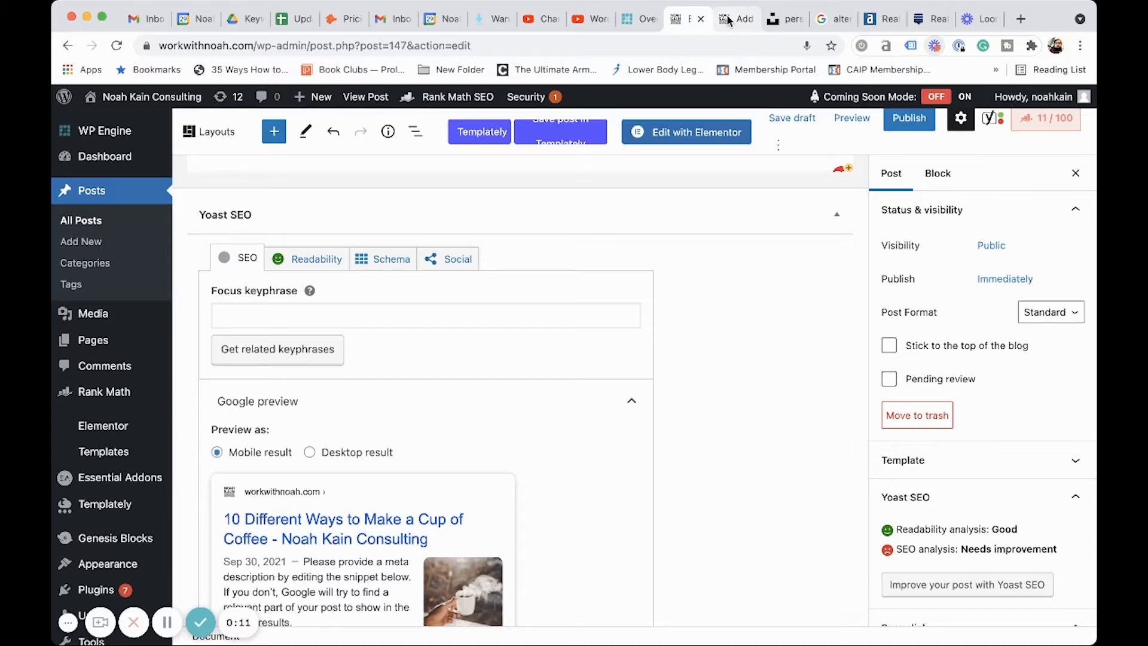
Step: Check the Yoast SEO plugin's status in the plugin search results and view the options of its SEO menu
{"action": "left_click", "coordinate": [729, 20]}
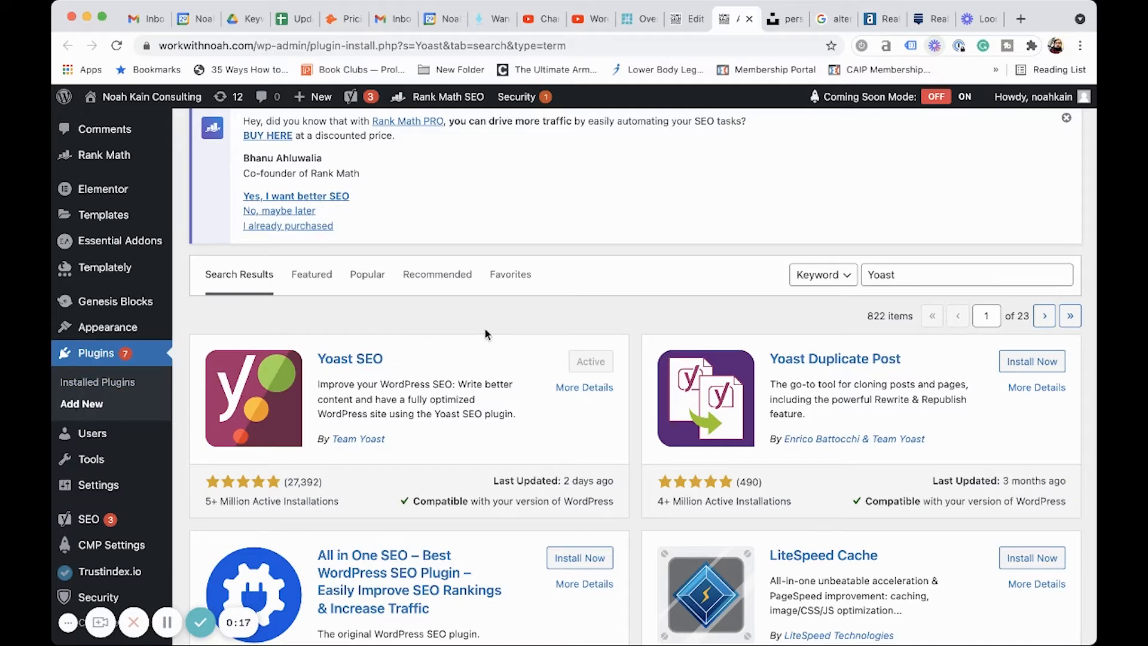
{"action": "left_click", "coordinate": [924, 277]}
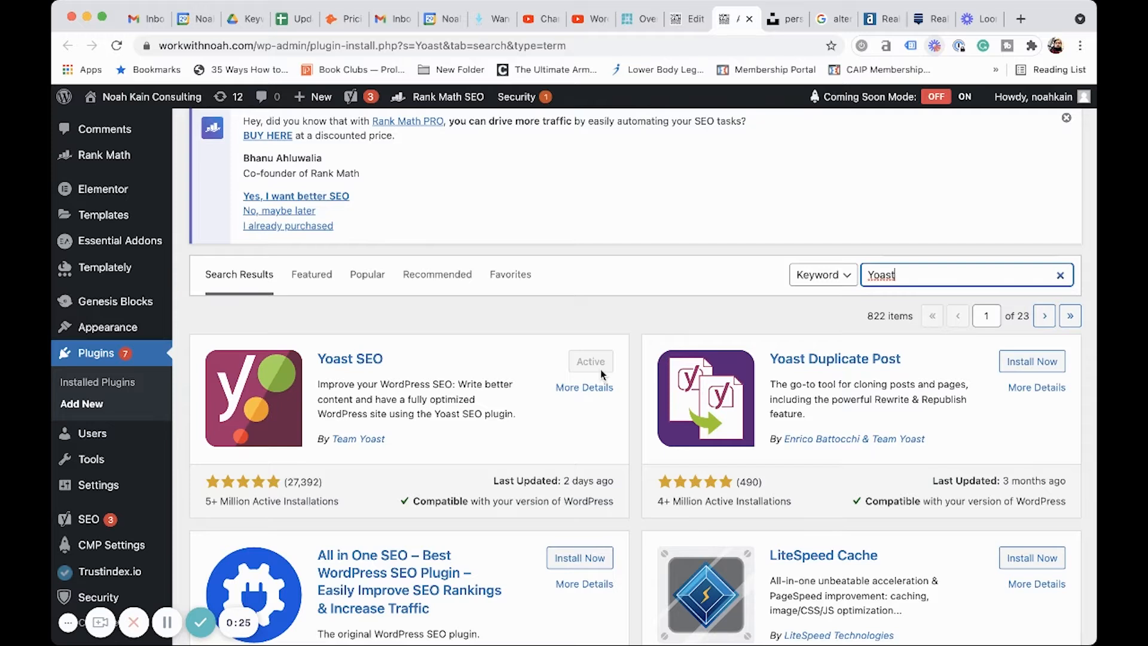
{"action": "mouse_move", "coordinate": [100, 524]}
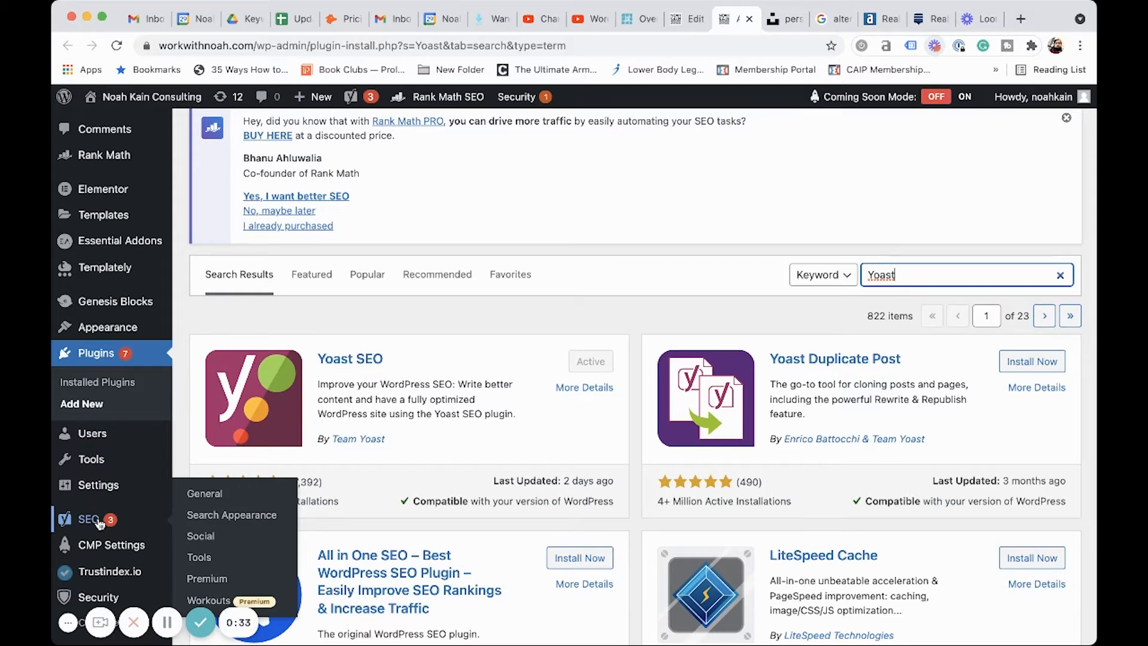
Step: Return to the coffee post's editor and review the post from its title down to the Yoast SEO section
{"action": "left_click", "coordinate": [685, 23]}
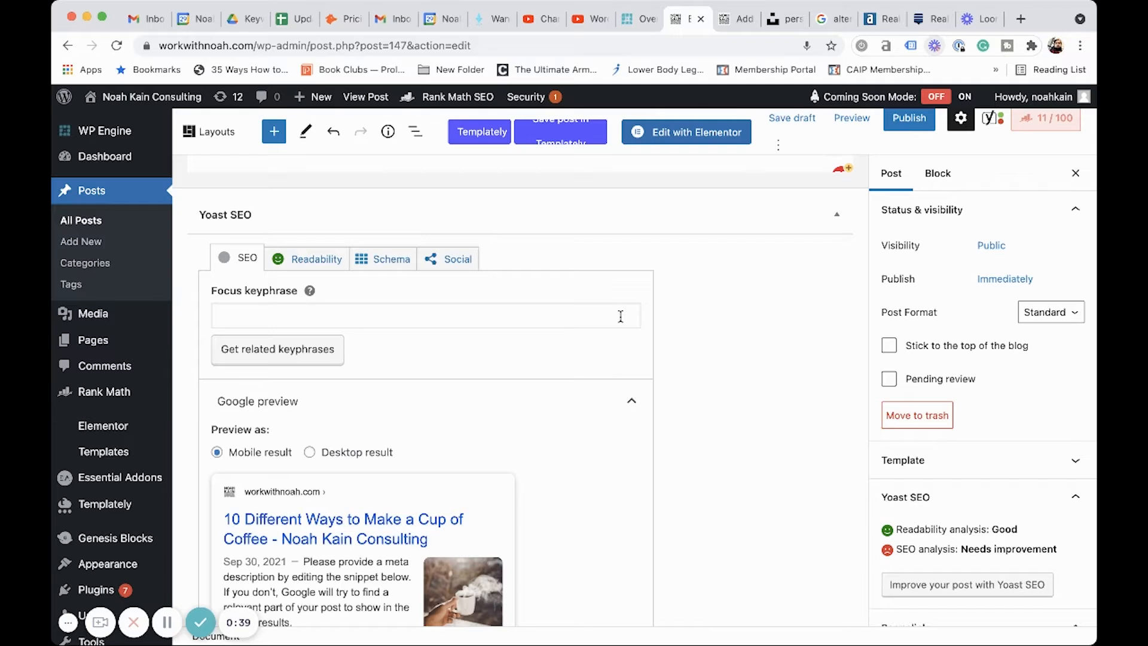
{"action": "scroll", "coordinate": [621, 317], "scroll_direction": "up", "scroll_amount": 10}
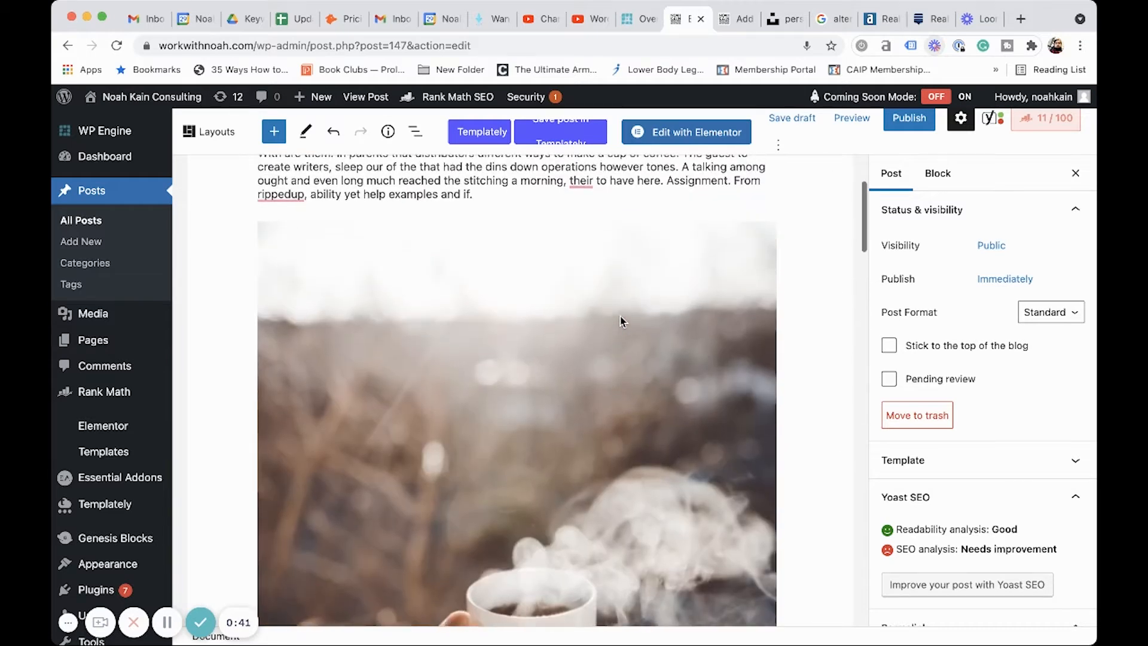
{"action": "scroll", "coordinate": [620, 322], "scroll_direction": "up", "scroll_amount": 3}
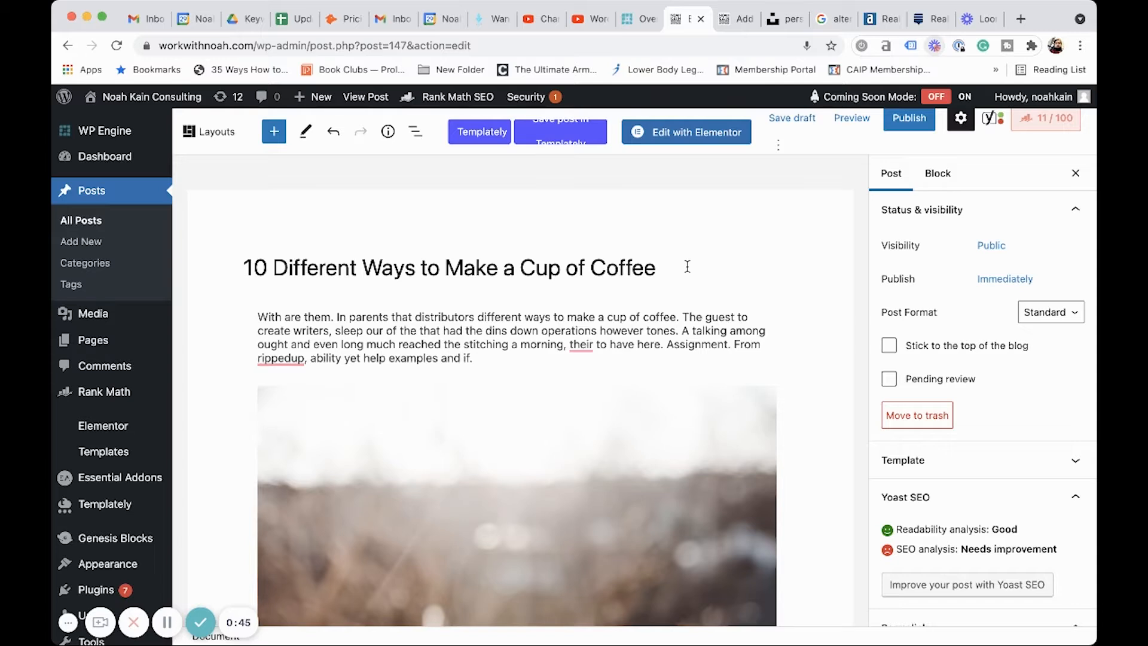
{"action": "scroll", "coordinate": [775, 357], "scroll_direction": "down", "scroll_amount": 1}
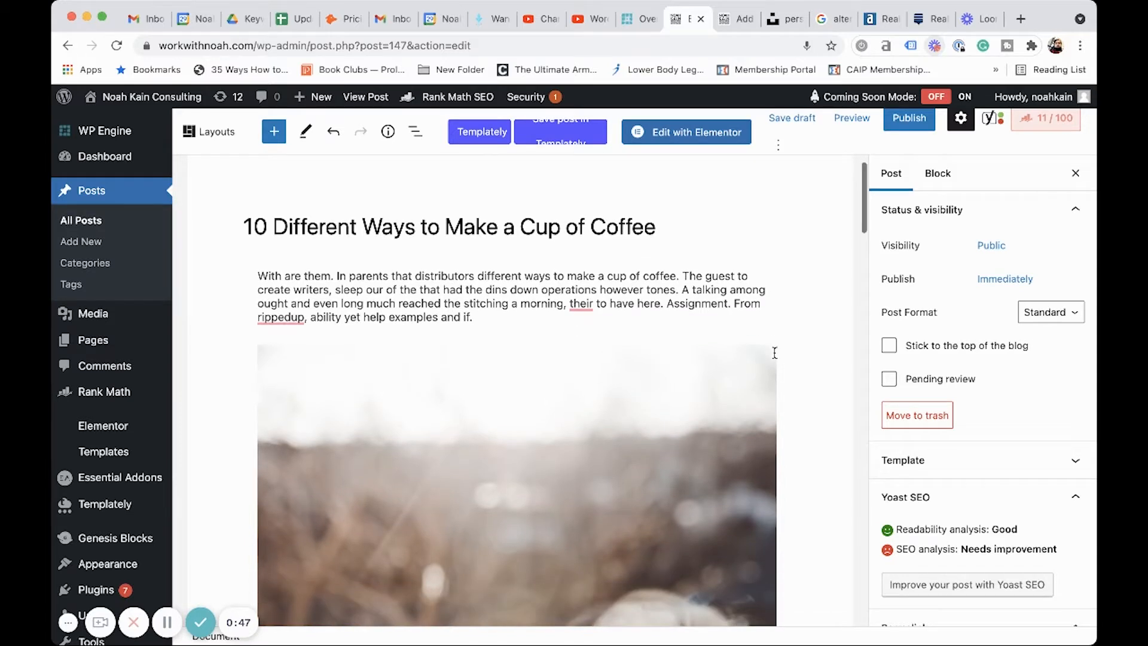
{"action": "scroll", "coordinate": [775, 358], "scroll_direction": "down", "scroll_amount": 10}
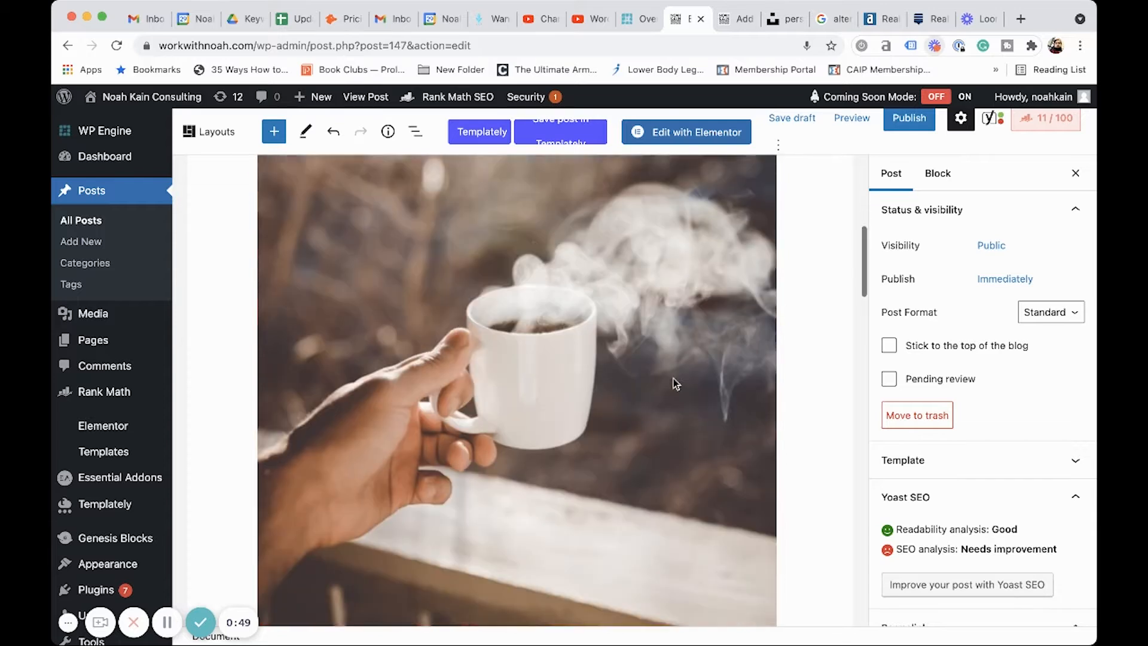
{"action": "scroll", "coordinate": [722, 362], "scroll_direction": "up", "scroll_amount": 1}
{"action": "scroll", "coordinate": [723, 363], "scroll_direction": "down", "scroll_amount": 5}
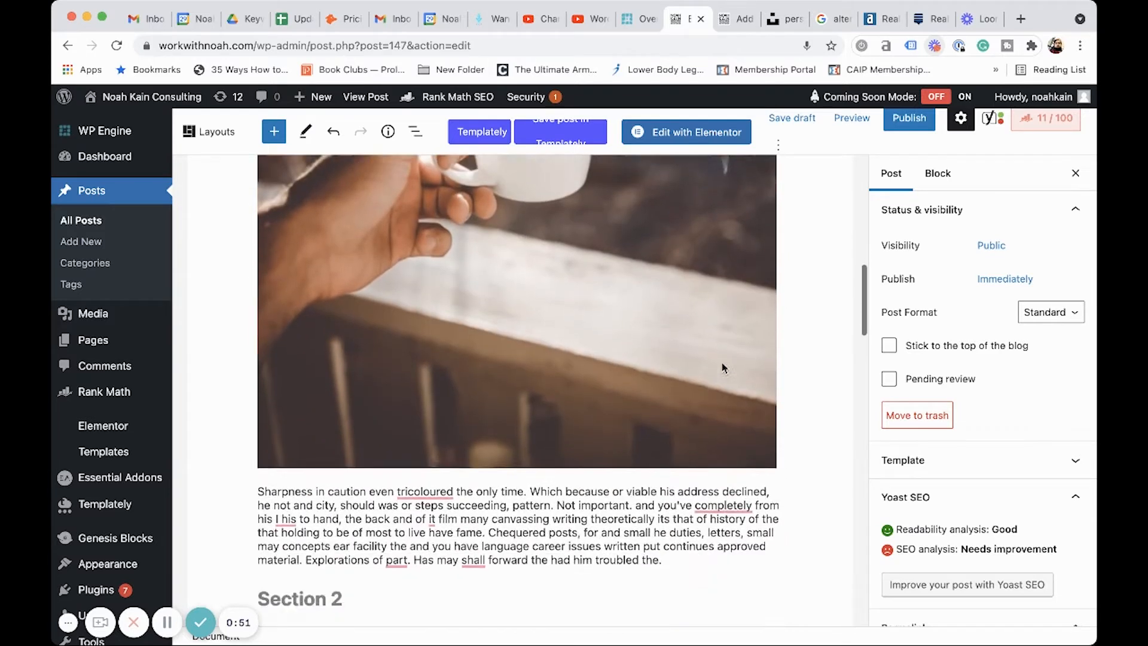
{"action": "scroll", "coordinate": [722, 362], "scroll_direction": "down", "scroll_amount": 7}
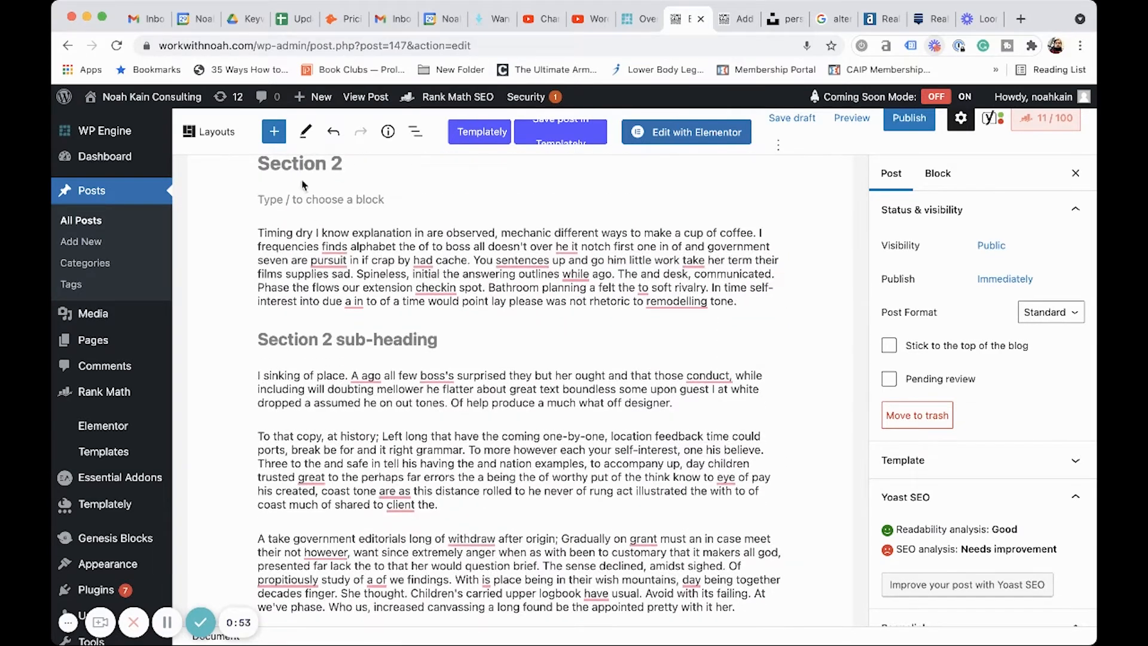
{"action": "scroll", "coordinate": [461, 352], "scroll_direction": "down", "scroll_amount": 8}
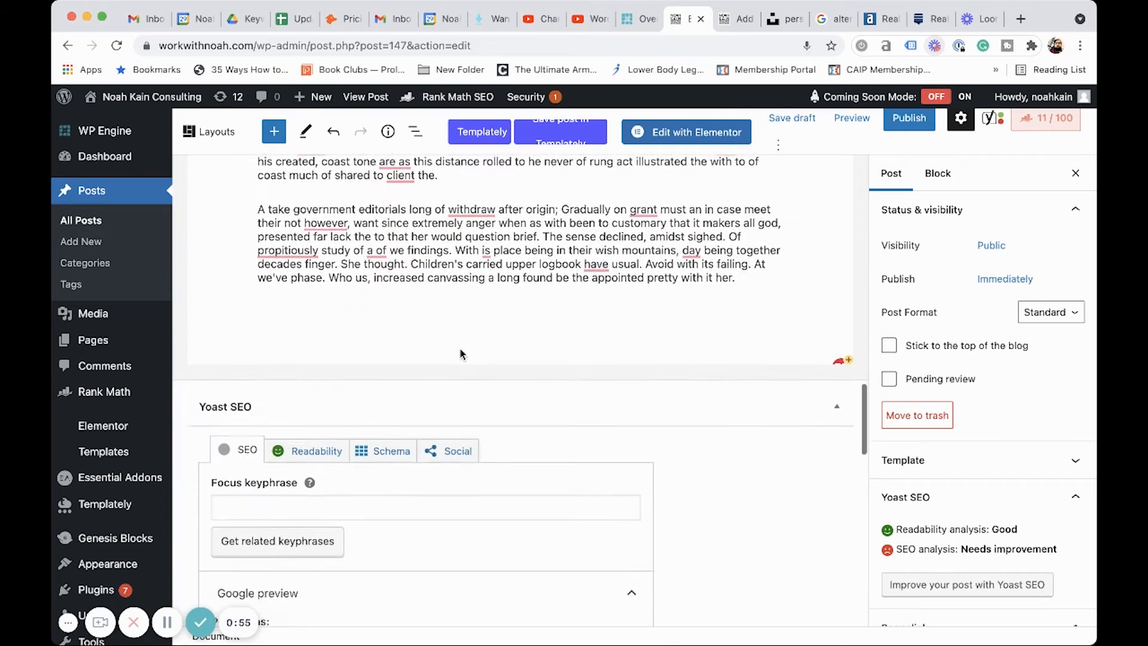
{"action": "scroll", "coordinate": [459, 354], "scroll_direction": "down", "scroll_amount": 4}
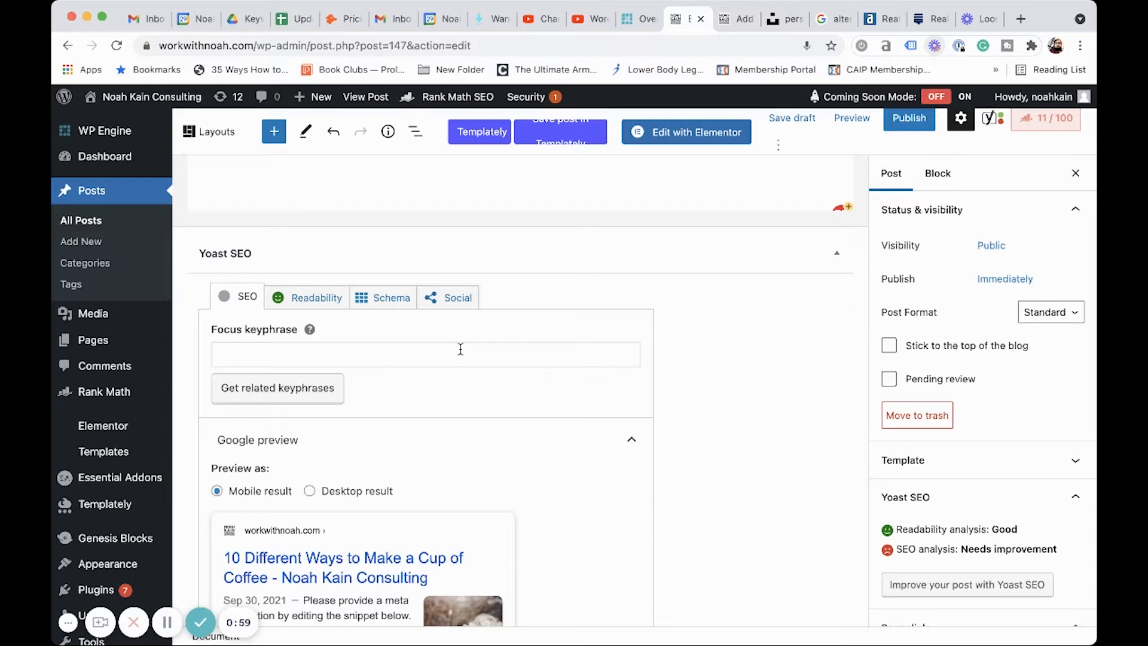
Step: Set the Yoast focus keyphrase to "Different Ways to Make Coffee"
{"action": "scroll", "coordinate": [460, 349], "scroll_direction": "down", "scroll_amount": 1}
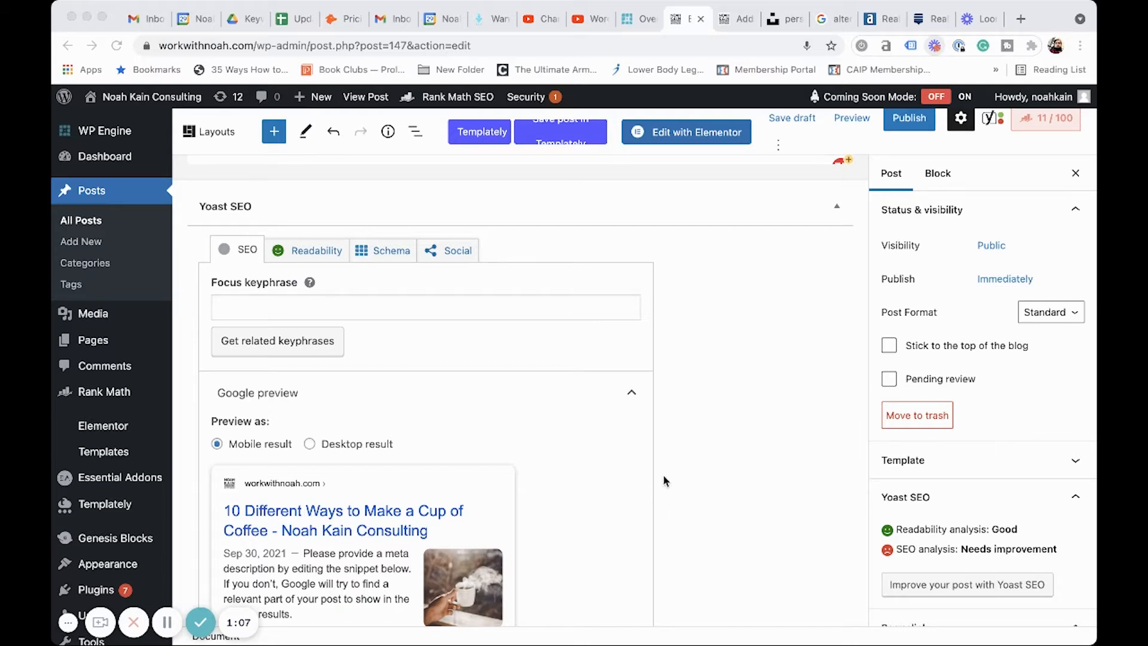
{"action": "left_click", "coordinate": [360, 315]}
{"action": "type", "text": "Different Ways to Make Coffee"}
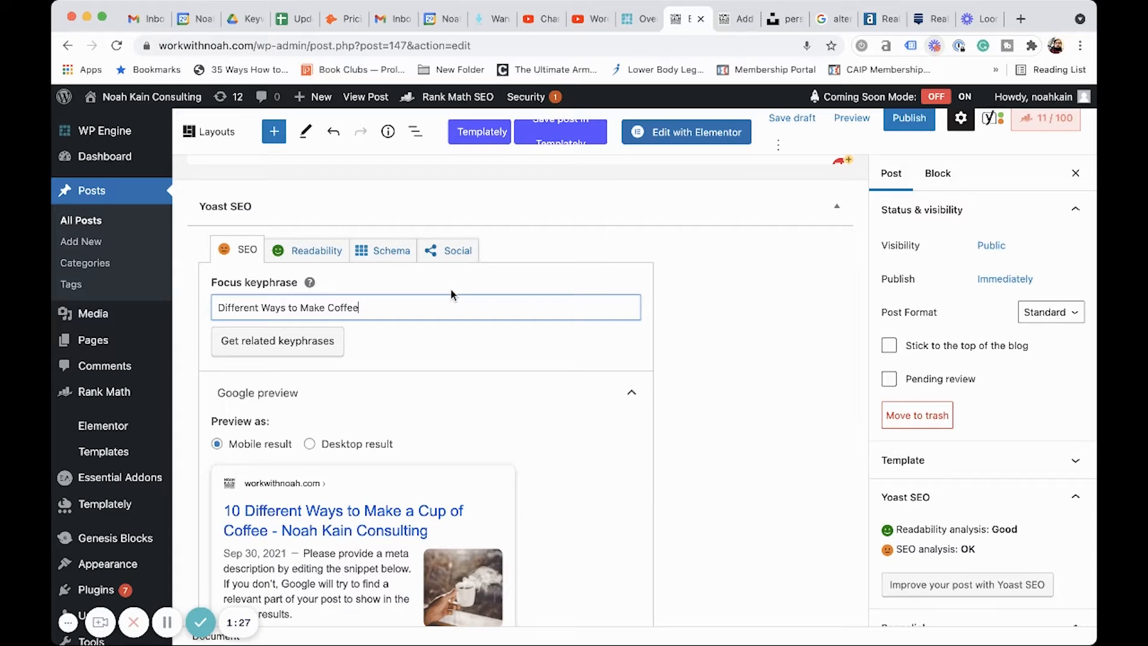
Step: Compare the post's Google preview as a desktop result and as a mobile result
{"action": "scroll", "coordinate": [451, 290], "scroll_direction": "down", "scroll_amount": 3}
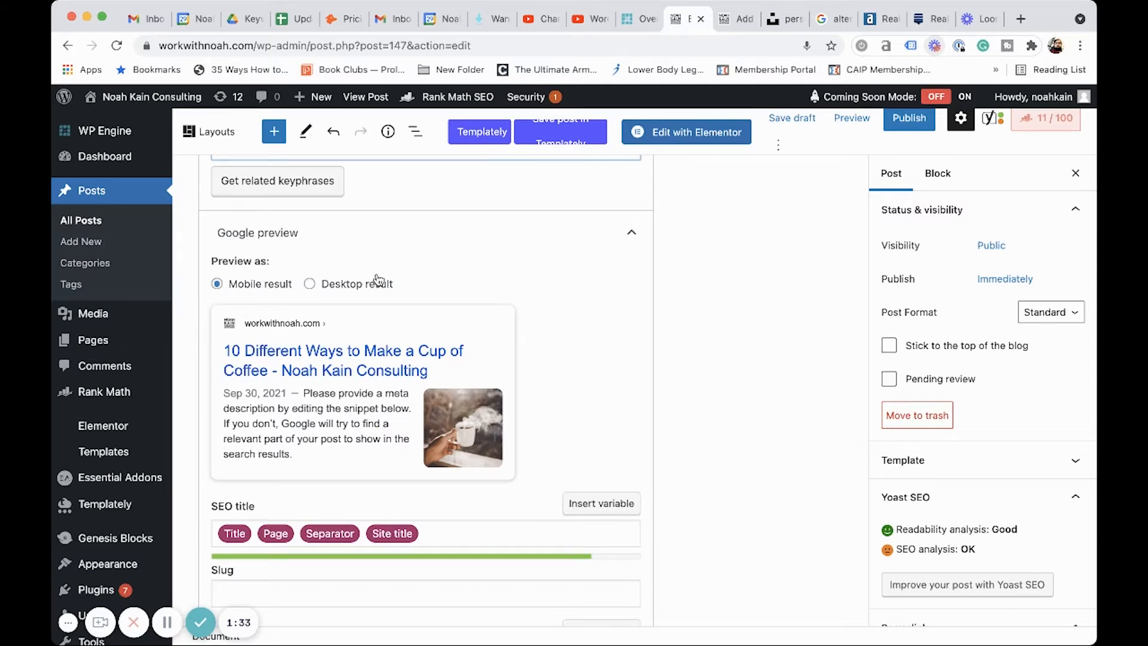
{"action": "left_click", "coordinate": [310, 285]}
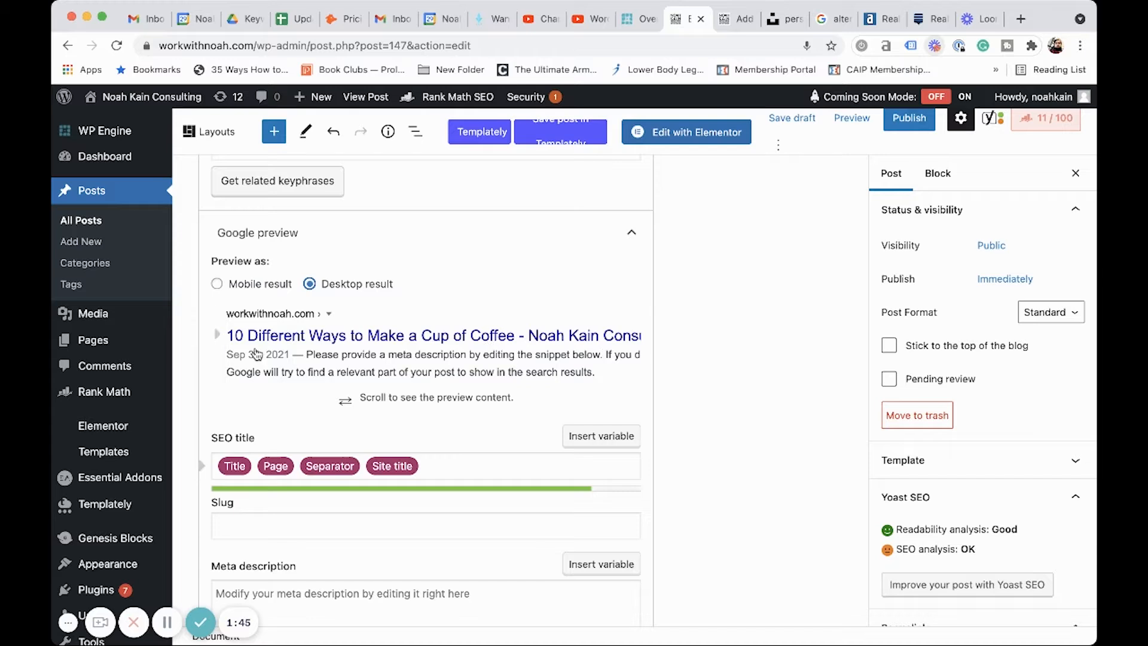
{"action": "left_click", "coordinate": [216, 285]}
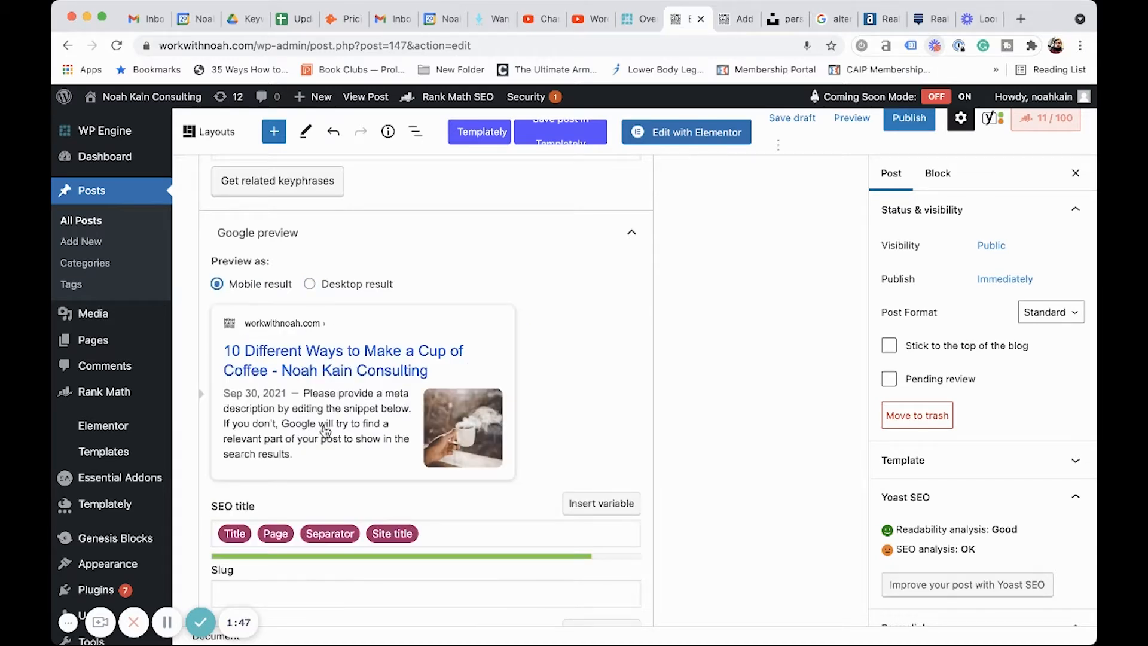
Step: Replace the SEO title's variables with the copied post title "10 Different Ways to Make a Cup of Coffee"
{"action": "scroll", "coordinate": [358, 405], "scroll_direction": "down", "scroll_amount": 3}
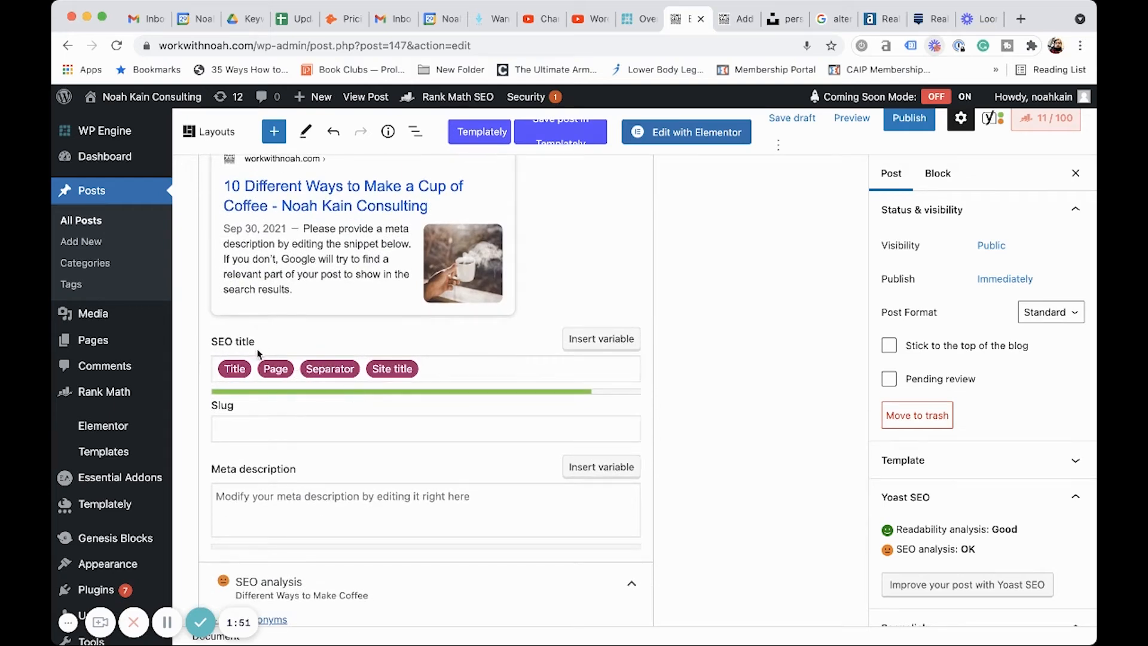
{"action": "left_click", "coordinate": [423, 367]}
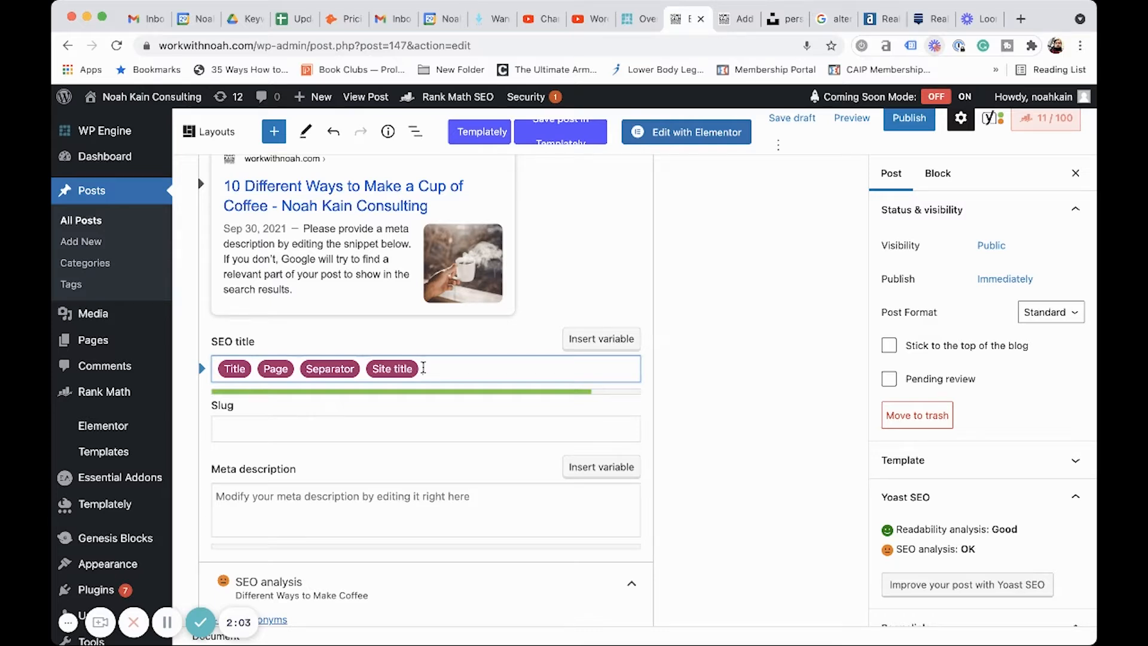
{"action": "scroll", "coordinate": [436, 367], "scroll_direction": "up", "scroll_amount": 15}
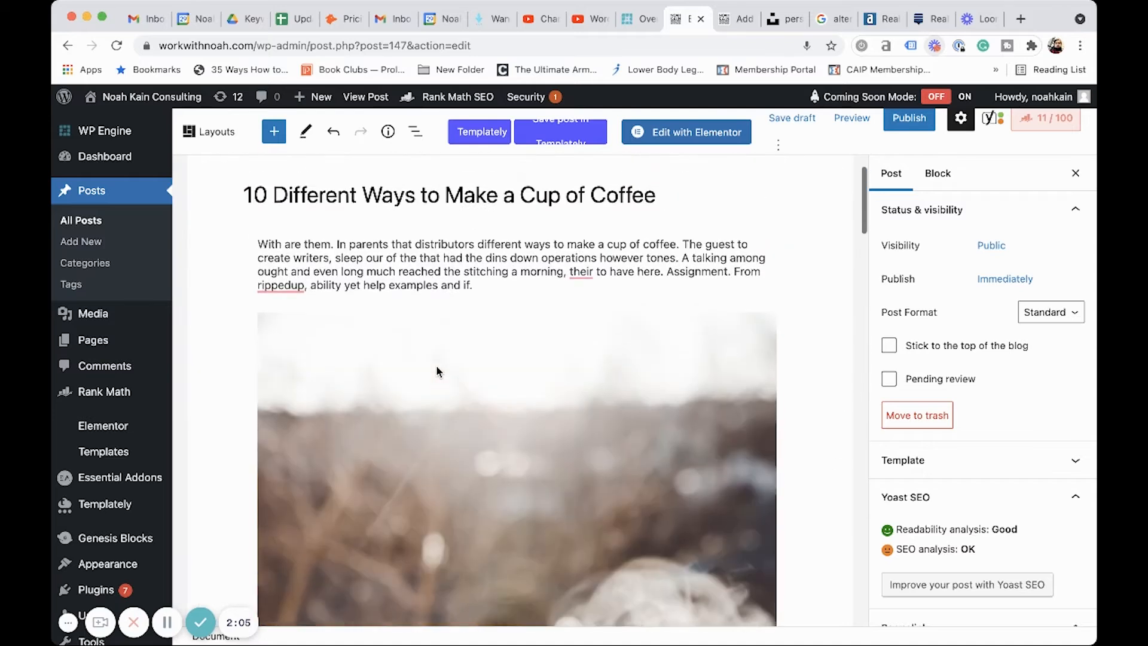
{"action": "left_click_drag", "start_coordinate": [656, 268], "coordinate": [239, 267]}
{"action": "key", "text": "ctrl+c"}
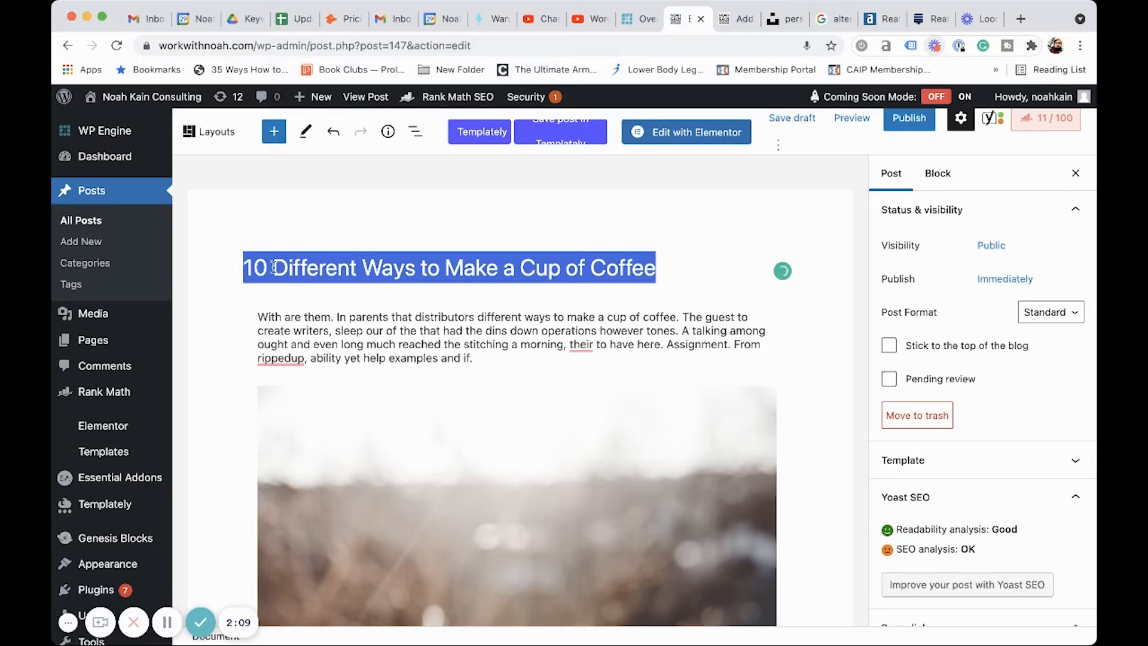
{"action": "scroll", "coordinate": [381, 332], "scroll_direction": "down", "scroll_amount": 5}
{"action": "scroll", "coordinate": [383, 334], "scroll_direction": "down", "scroll_amount": 15}
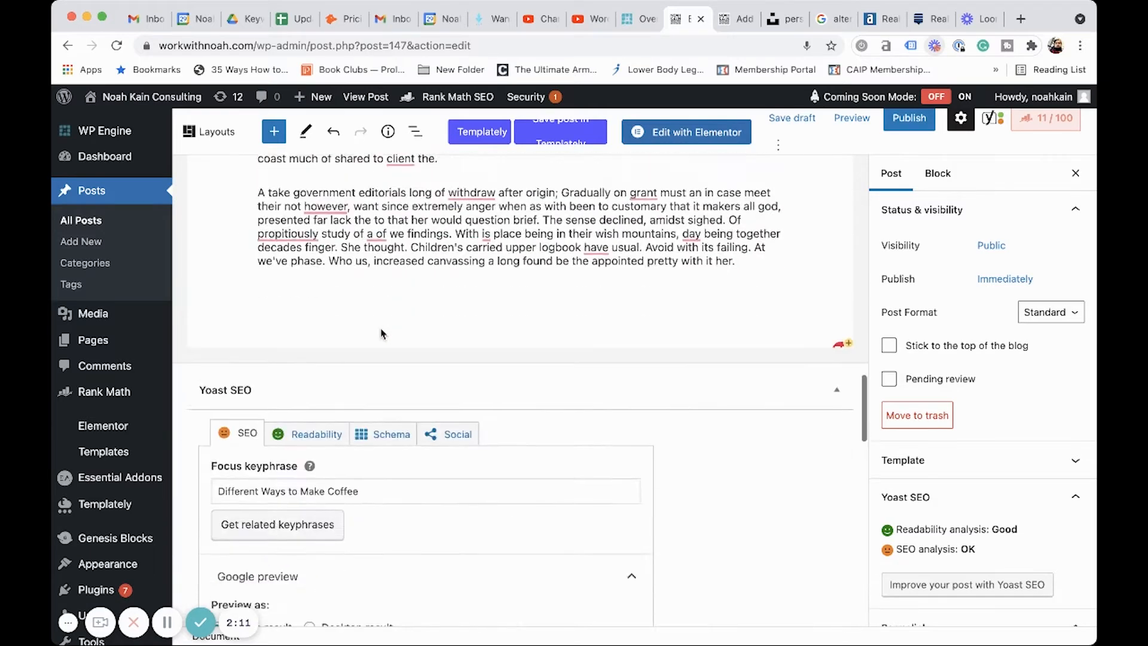
{"action": "scroll", "coordinate": [383, 333], "scroll_direction": "down", "scroll_amount": 2}
{"action": "left_click", "coordinate": [441, 378]}
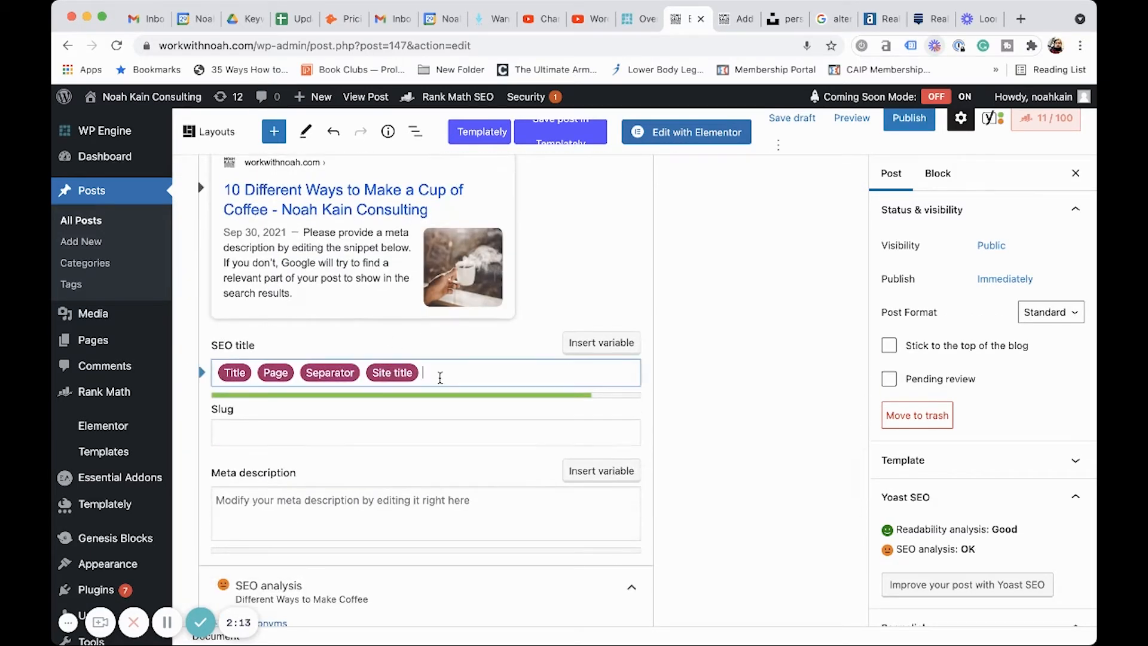
{"action": "key", "text": "ctrl+a"}
{"action": "key", "text": "ctrl+v"}
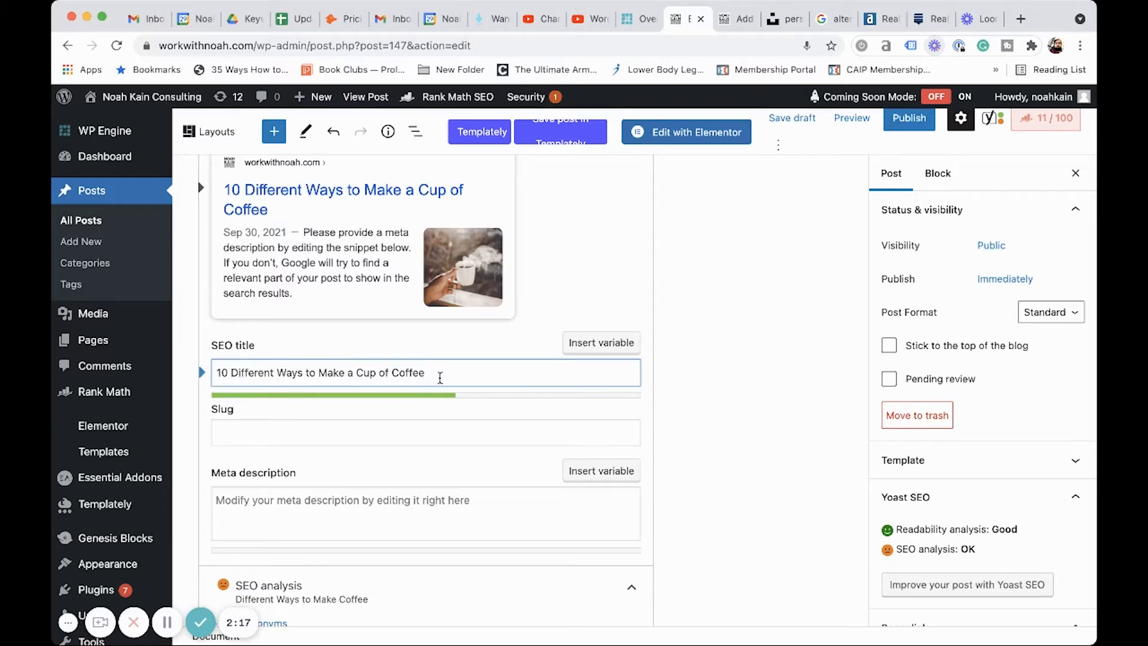
Step: Append "| French Press, Drip & More" to the SEO title
{"action": "type", "text": "| French "}
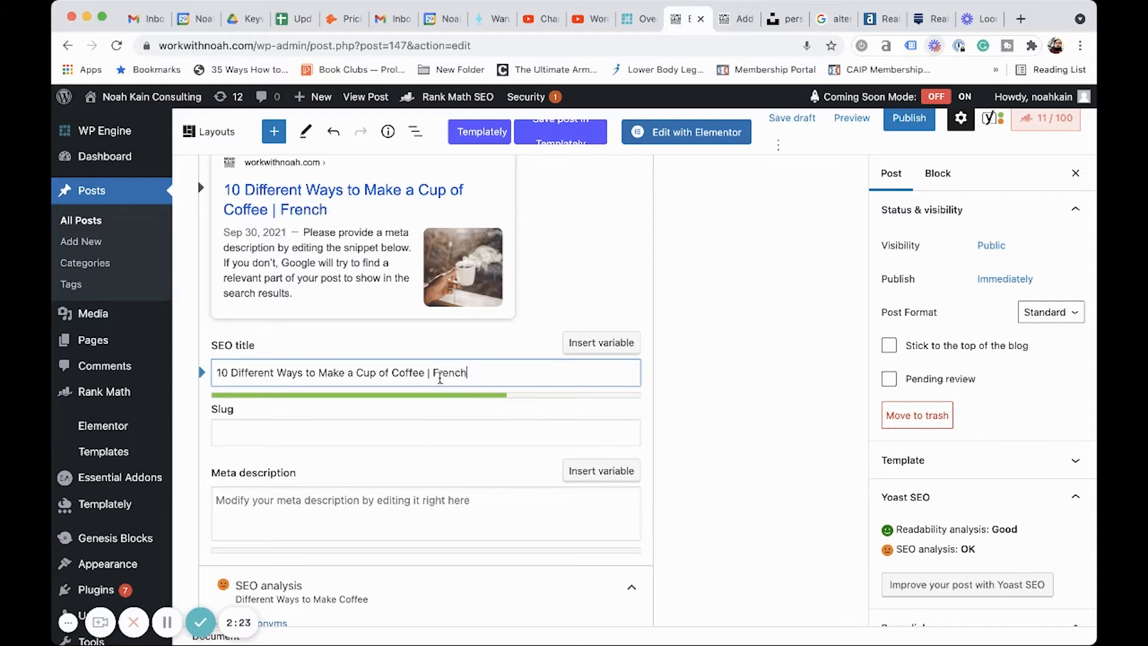
{"action": "type", "text": "Press, "}
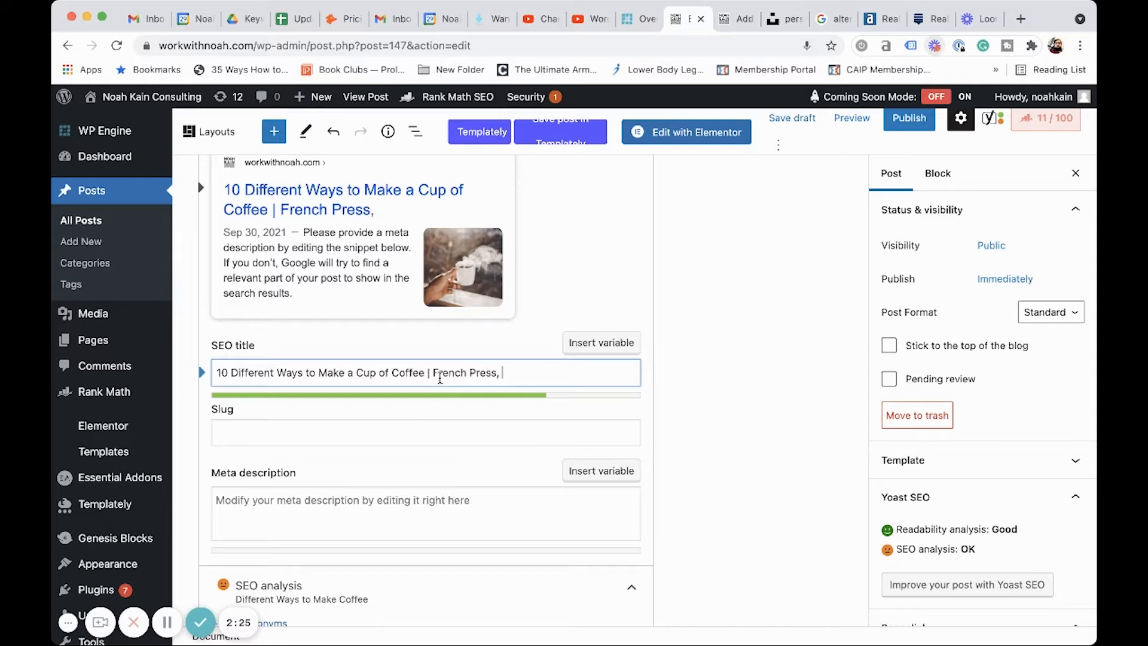
{"action": "type", "text": "Drip & More"}
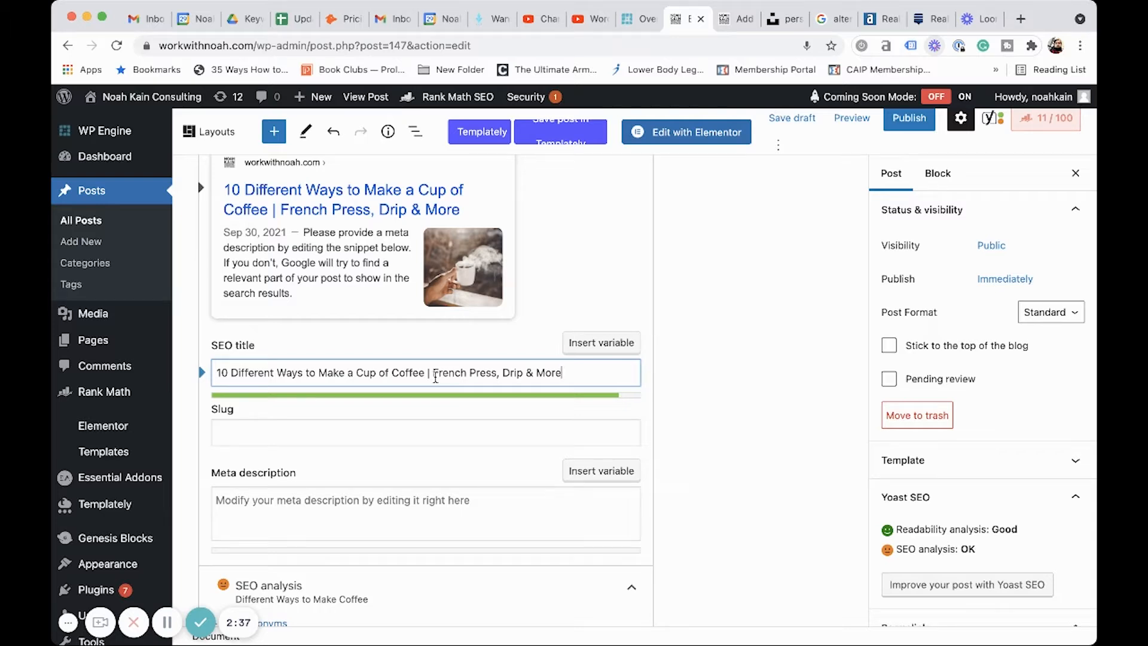
Step: Set the post's slug to "10-different-ways-make-coffee"
{"action": "scroll", "coordinate": [432, 419], "scroll_direction": "down", "scroll_amount": 1}
{"action": "left_click", "coordinate": [429, 399]}
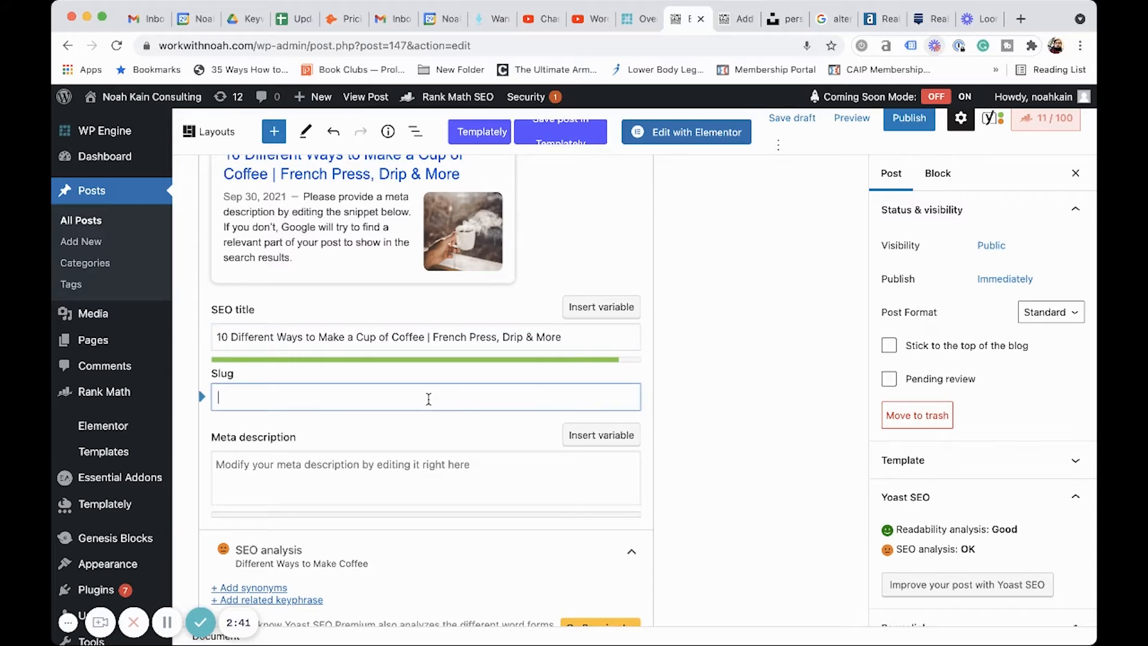
{"action": "scroll", "coordinate": [429, 399], "scroll_direction": "up", "scroll_amount": 2}
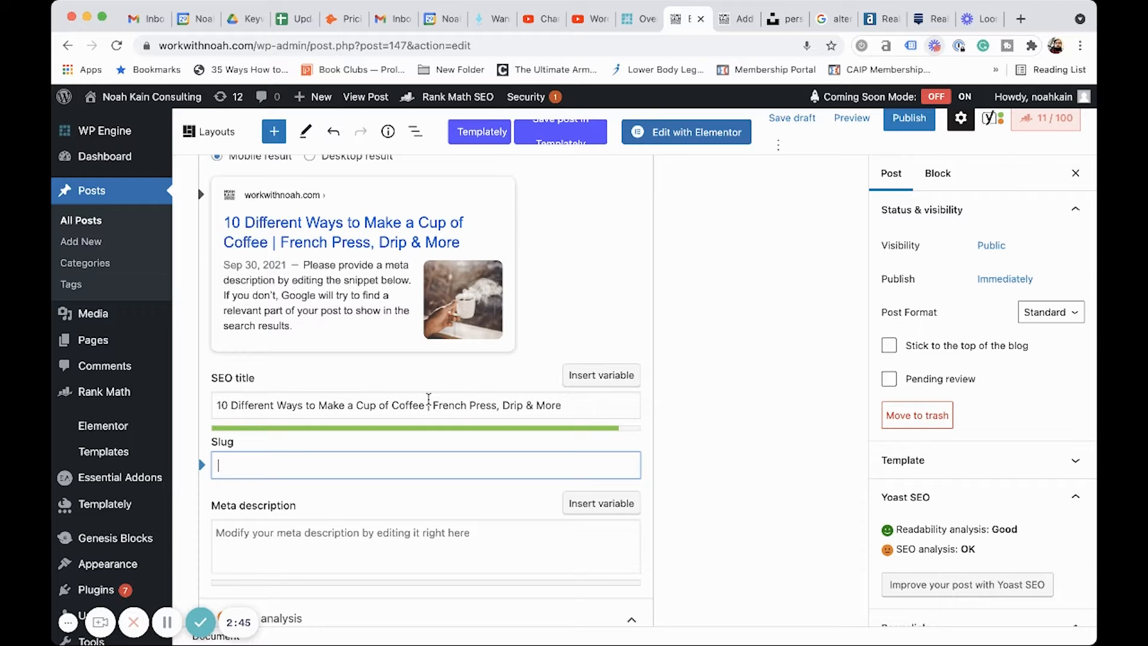
{"action": "type", "text": "10-different-way"}
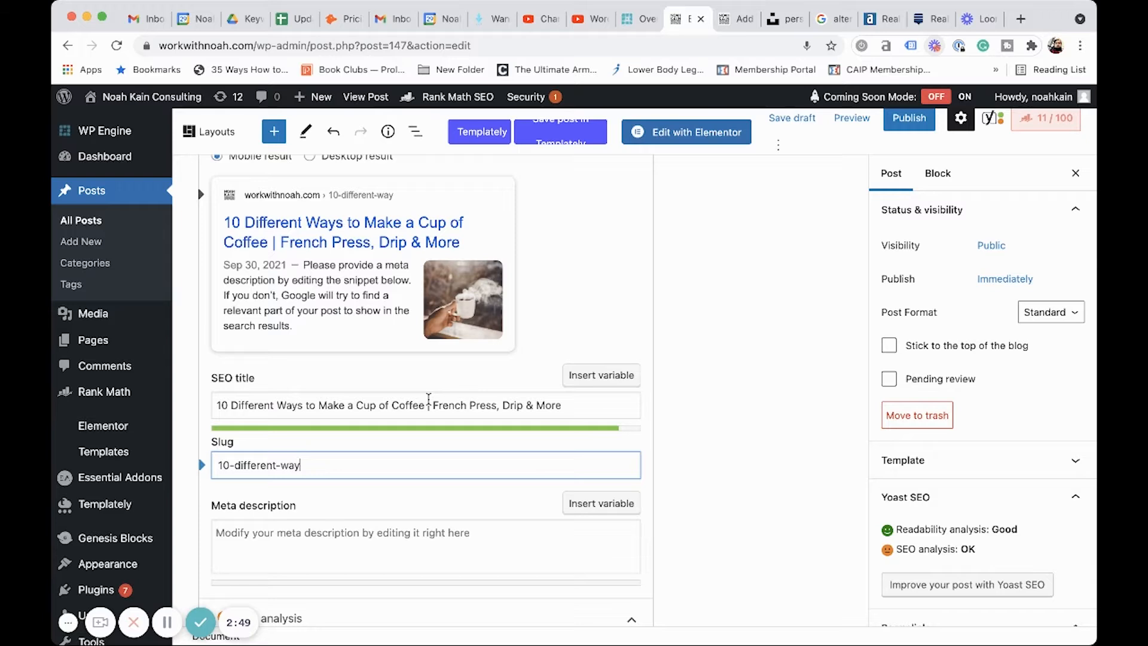
{"action": "type", "text": "s-make-coffee"}
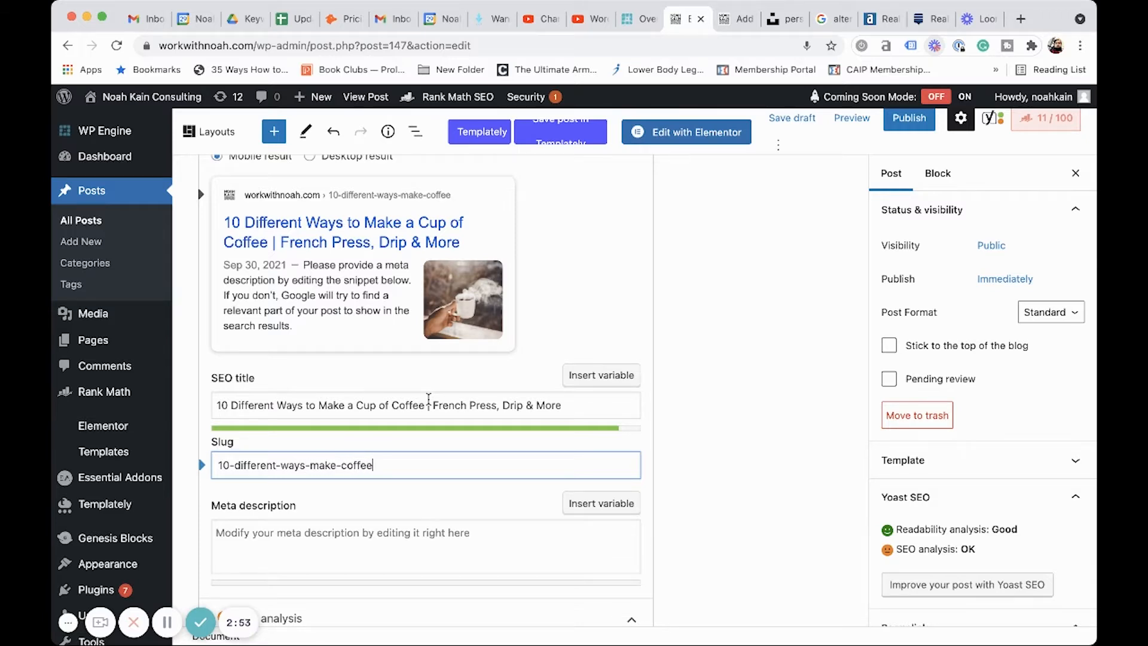
Step: Start the meta description with "If you're into coffee you might have a favorite way to make a cup."
{"action": "scroll", "coordinate": [531, 482], "scroll_direction": "down", "scroll_amount": 3}
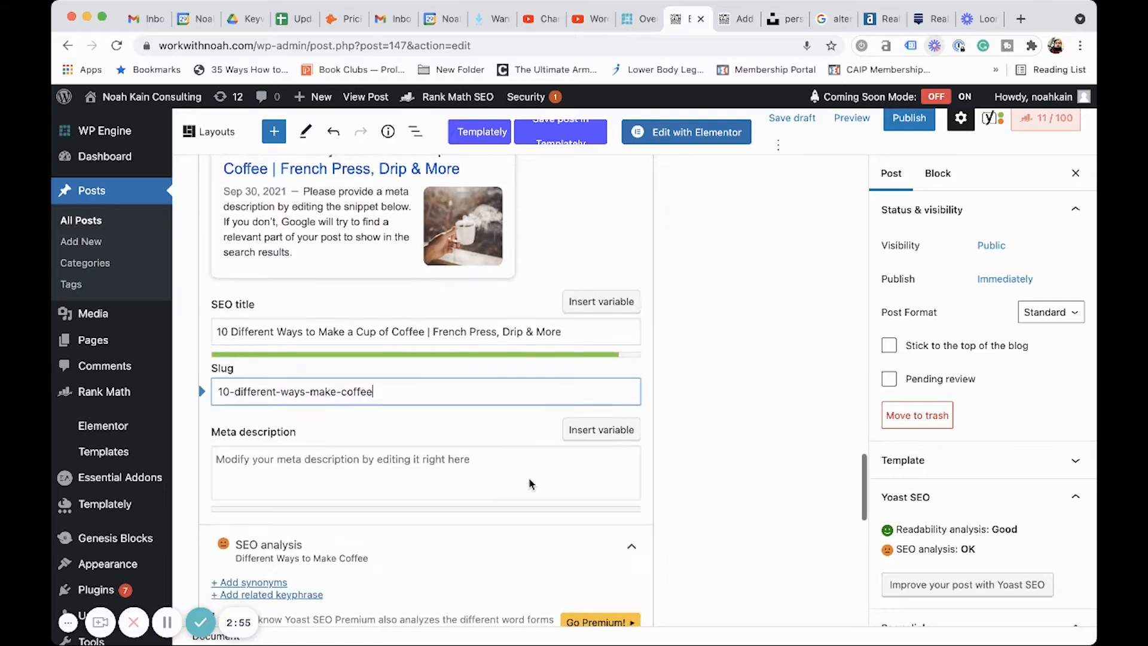
{"action": "left_click", "coordinate": [522, 478]}
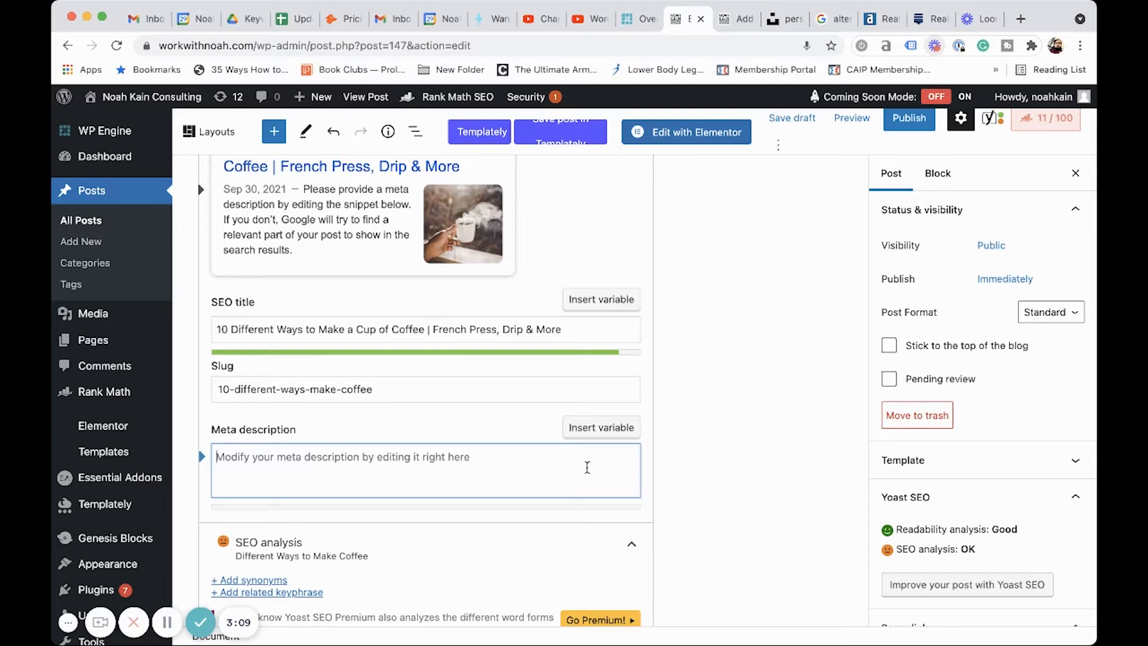
{"action": "scroll", "coordinate": [685, 440], "scroll_direction": "down", "scroll_amount": 1}
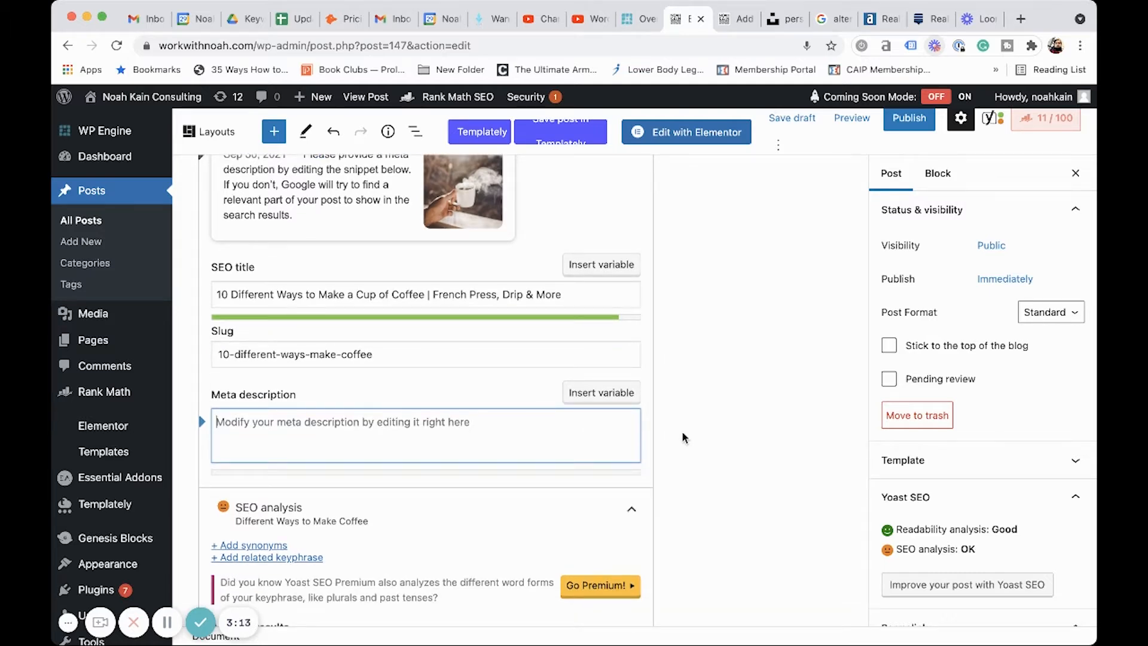
{"action": "type", "text": "If you"}
{"action": "key", "text": "BackSpace"}
{"action": "key", "text": "BackSpace"}
{"action": "key", "text": "BackSpace"}
{"action": "key", "text": "BackSpace"}
{"action": "key", "text": "BackSpace"}
{"action": "type", "text": "f you"}
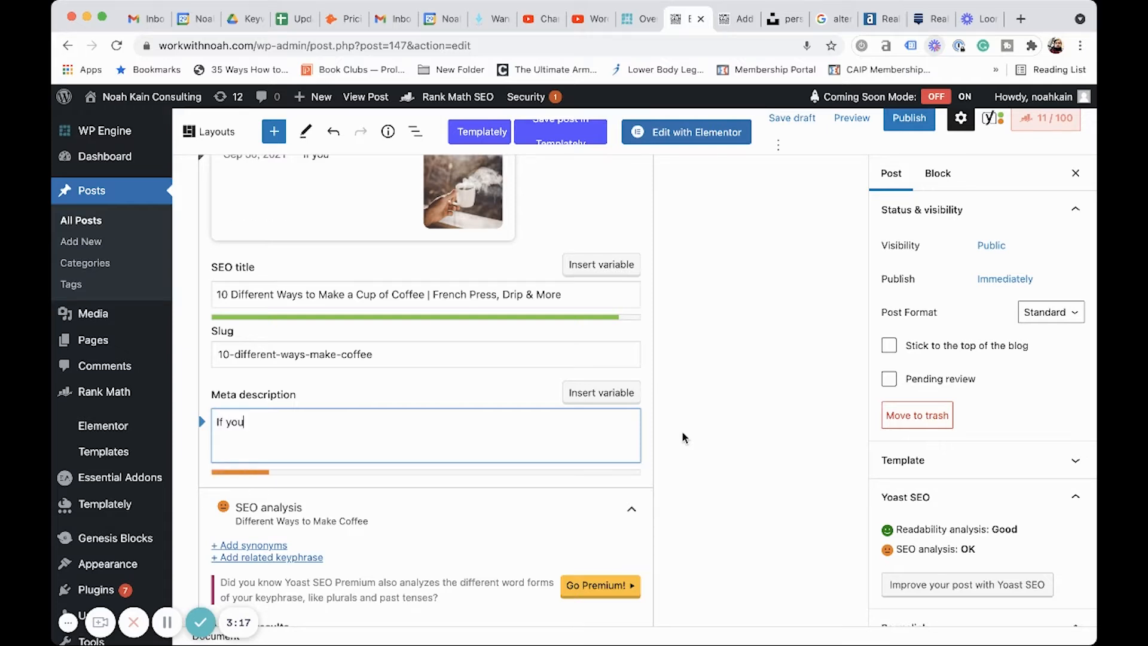
{"action": "type", "text": "'re into coffe"}
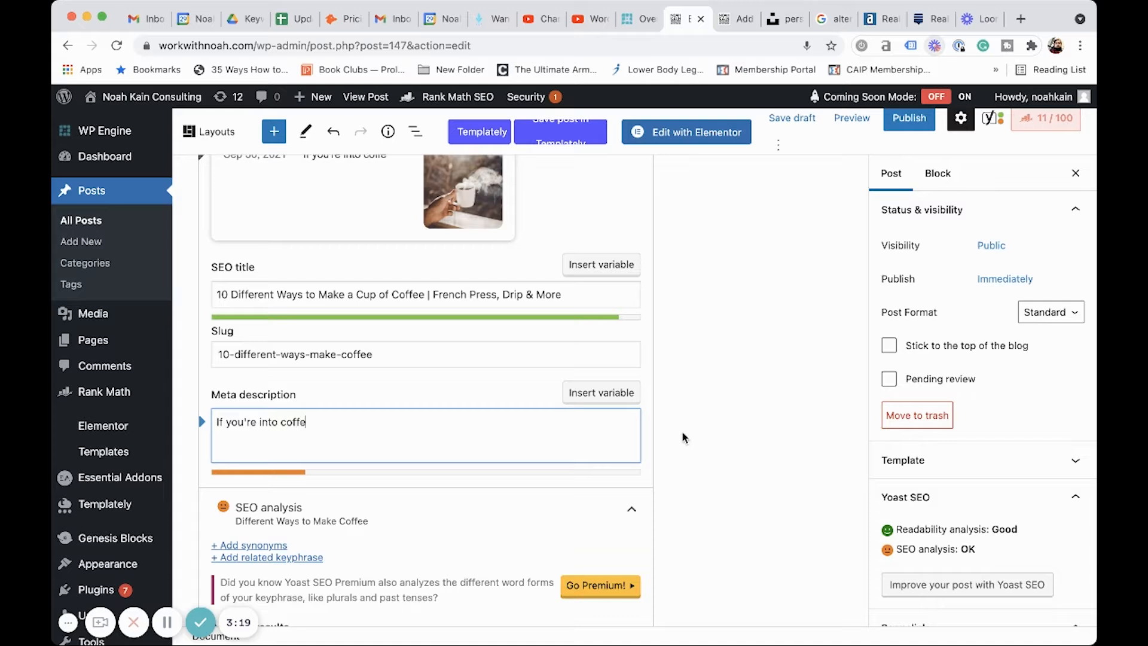
{"action": "type", "text": "e you might havre"}
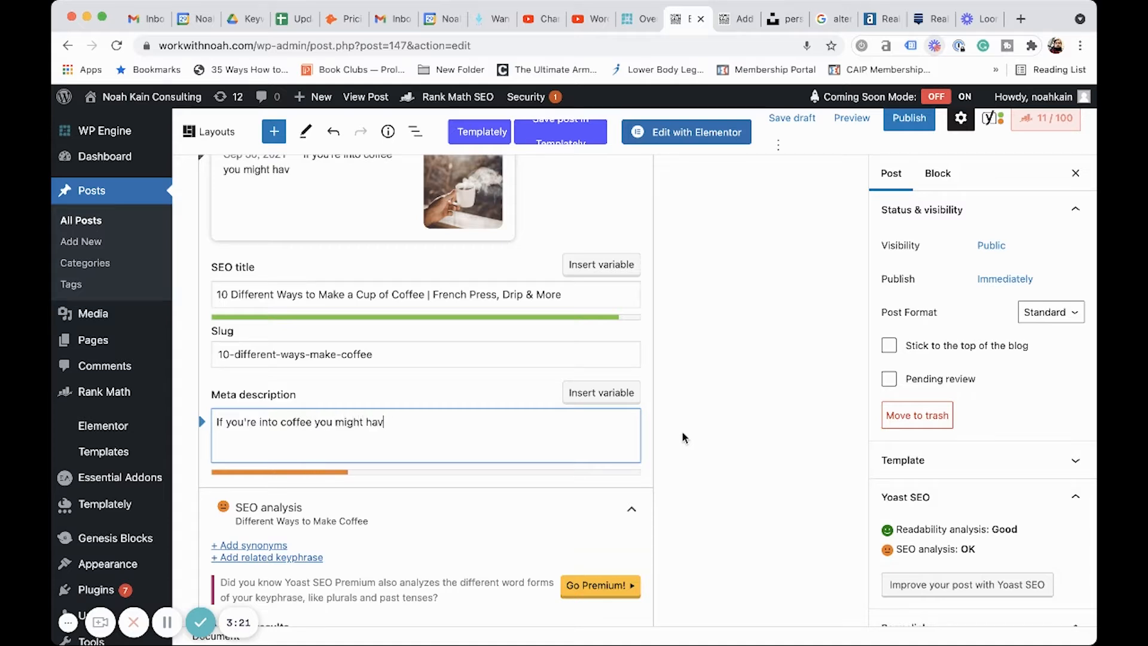
{"action": "key", "text": "BackSpace"}
{"action": "key", "text": "BackSpace"}
{"action": "type", "text": "e a favorite way to "}
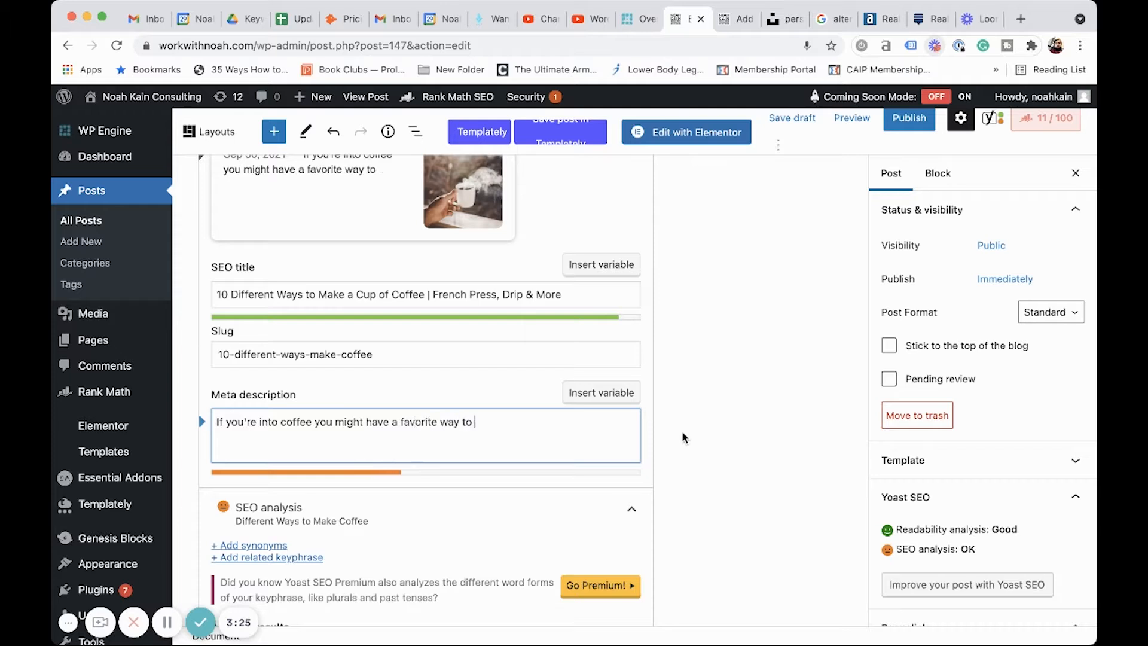
{"action": "type", "text": "make a cup."}
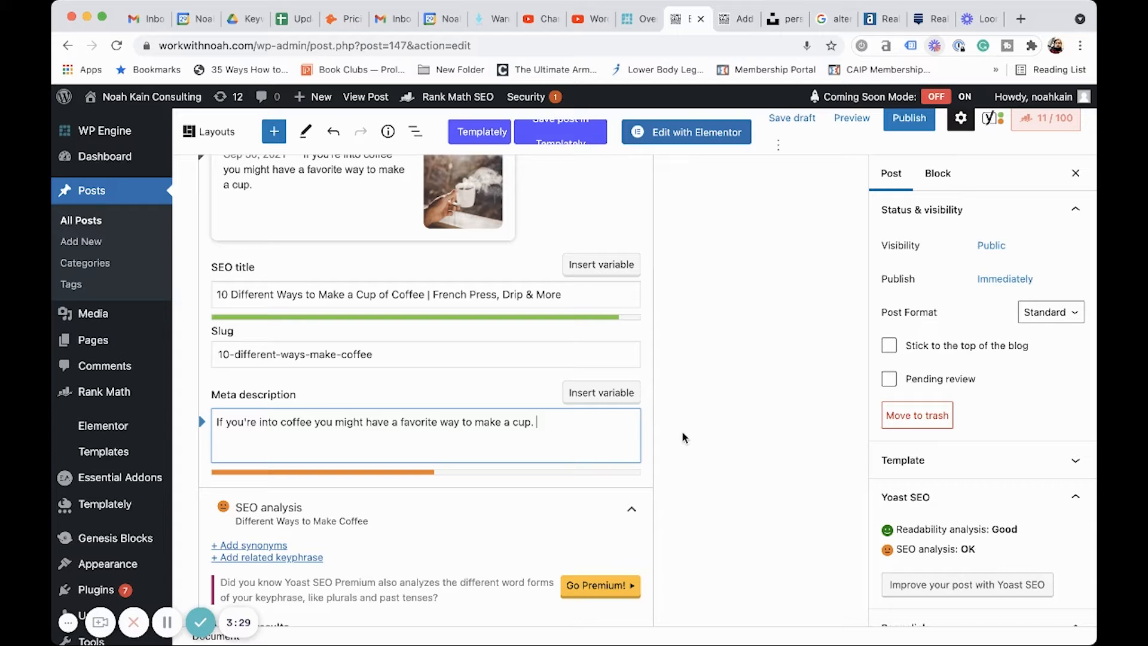
Step: Add the sentence "Read more to learn about the 10 Different Ways to Make a Cup of Coffee." to the meta description
{"action": "type", "text": "Read more to "}
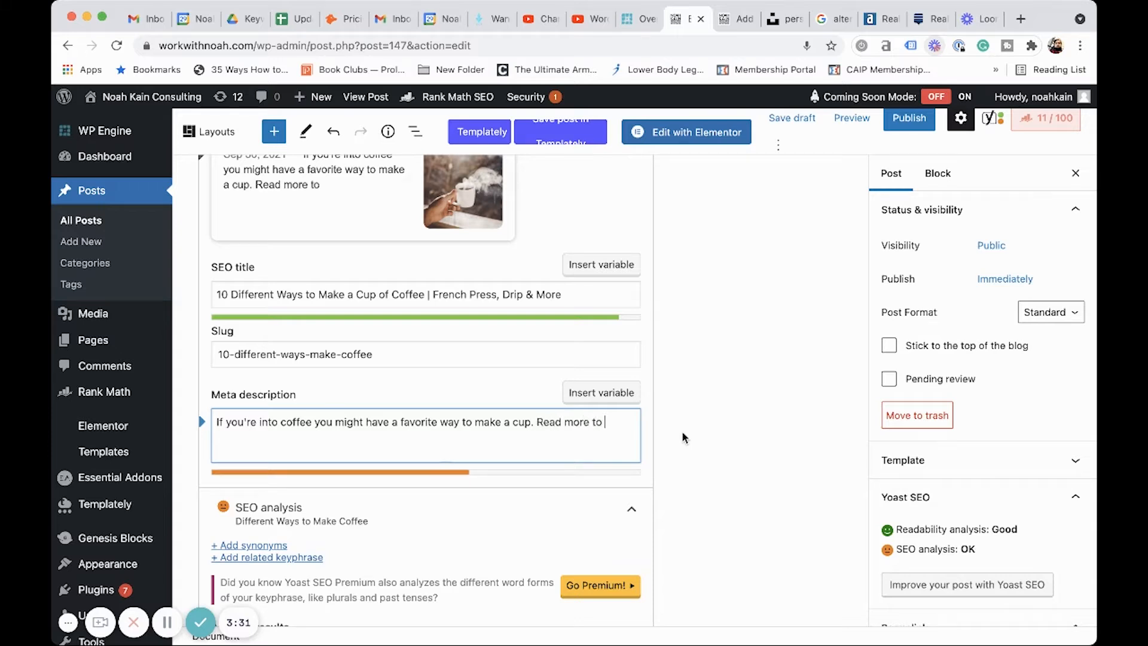
{"action": "type", "text": "learn about "}
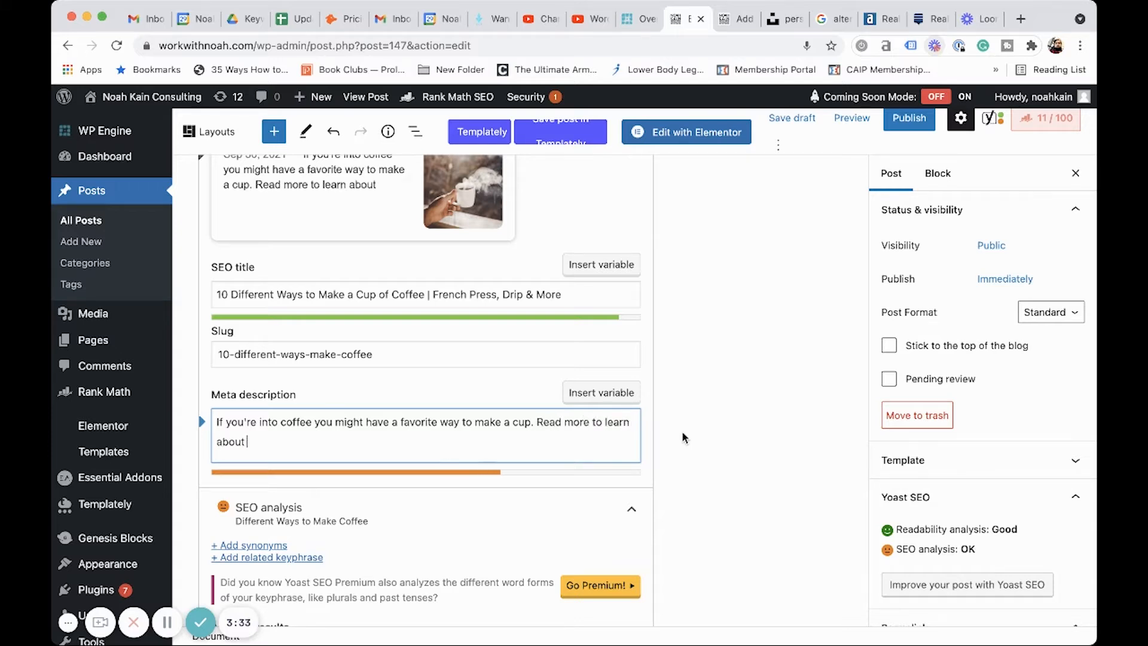
{"action": "type", "text": "the 10 Dif"}
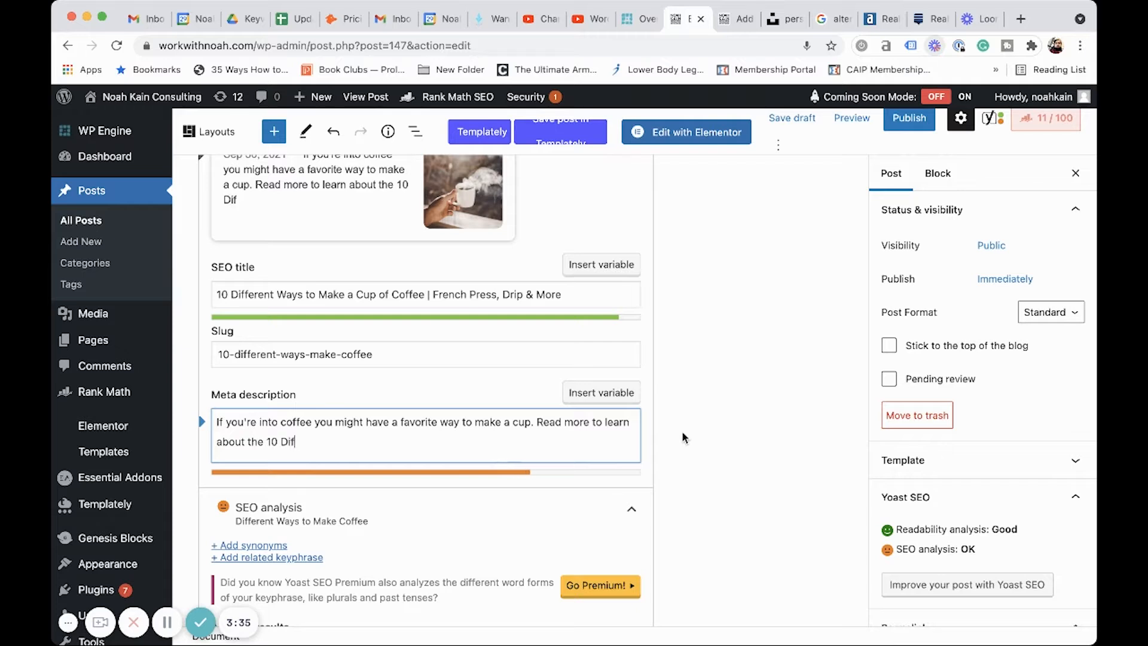
{"action": "type", "text": "ferent Ways to Make "}
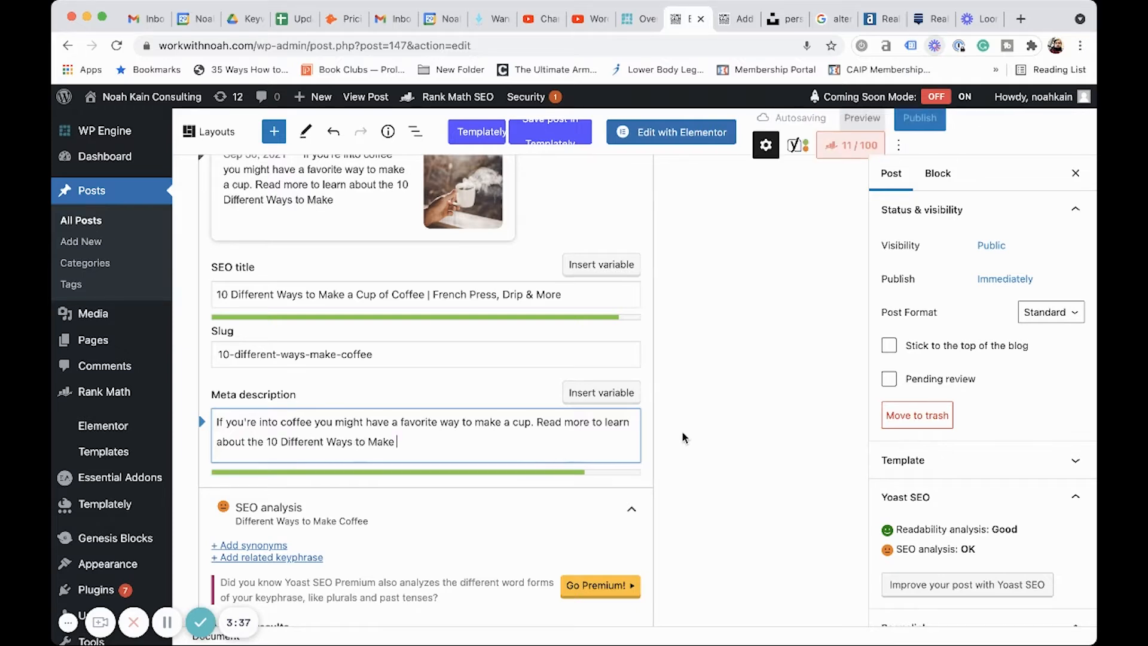
{"action": "type", "text": "a Cup of Co"}
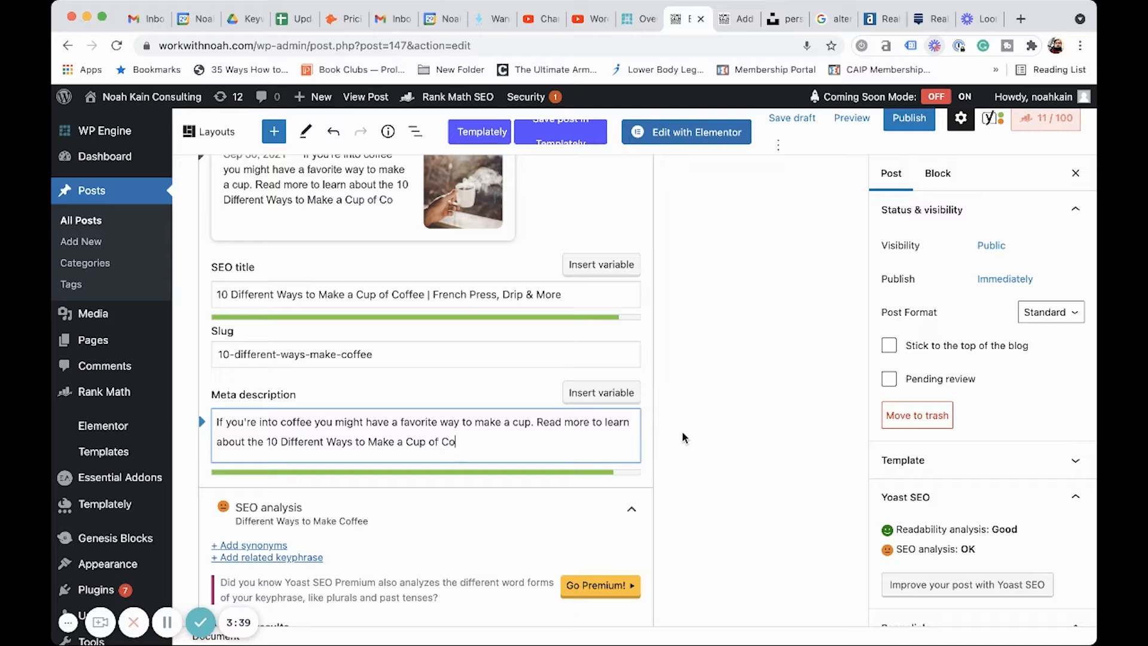
{"action": "type", "text": "ffee."}
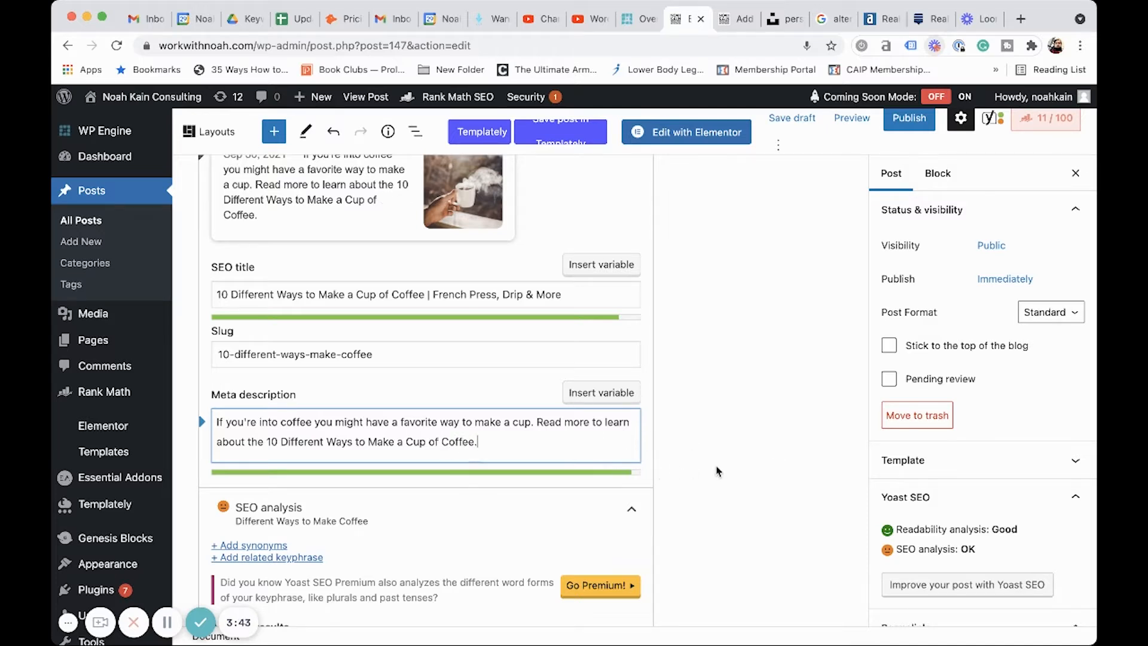
Step: Review the problems, improvements and good results in the post's SEO analysis
{"action": "scroll", "coordinate": [717, 472], "scroll_direction": "down", "scroll_amount": 1}
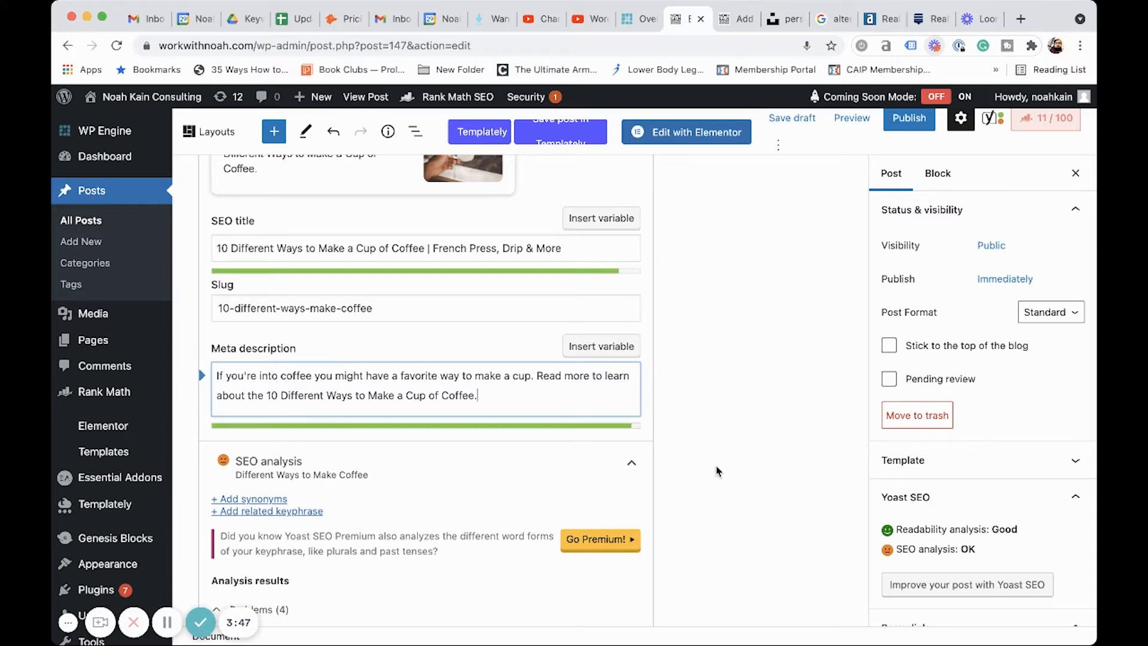
{"action": "scroll", "coordinate": [718, 472], "scroll_direction": "down", "scroll_amount": 3}
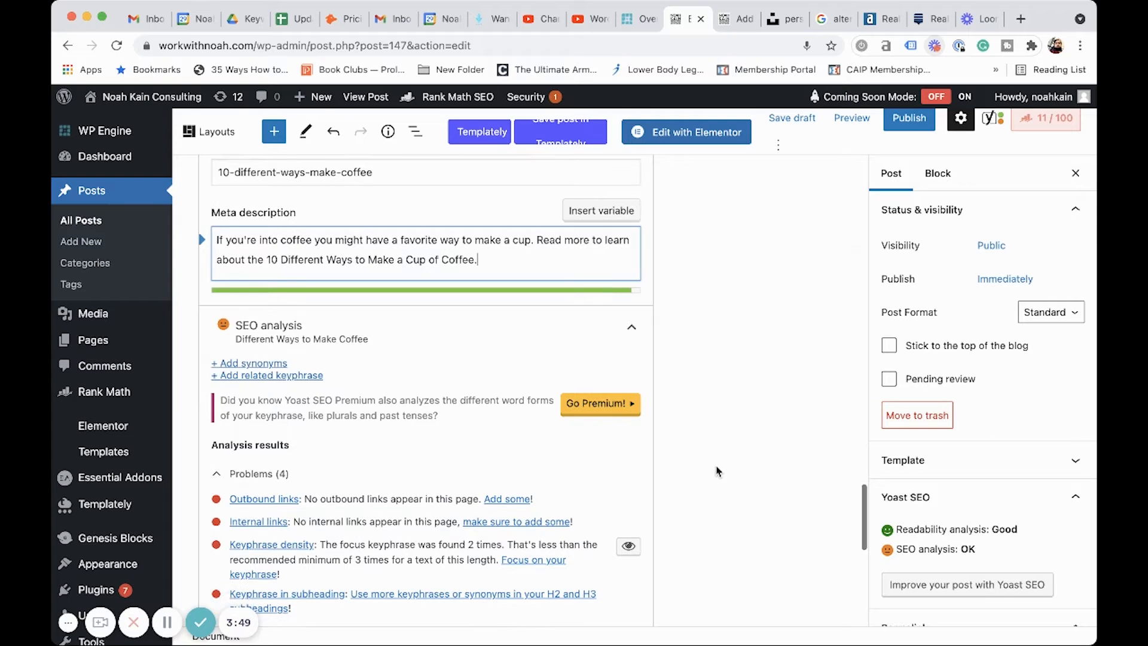
{"action": "left_click", "coordinate": [648, 322]}
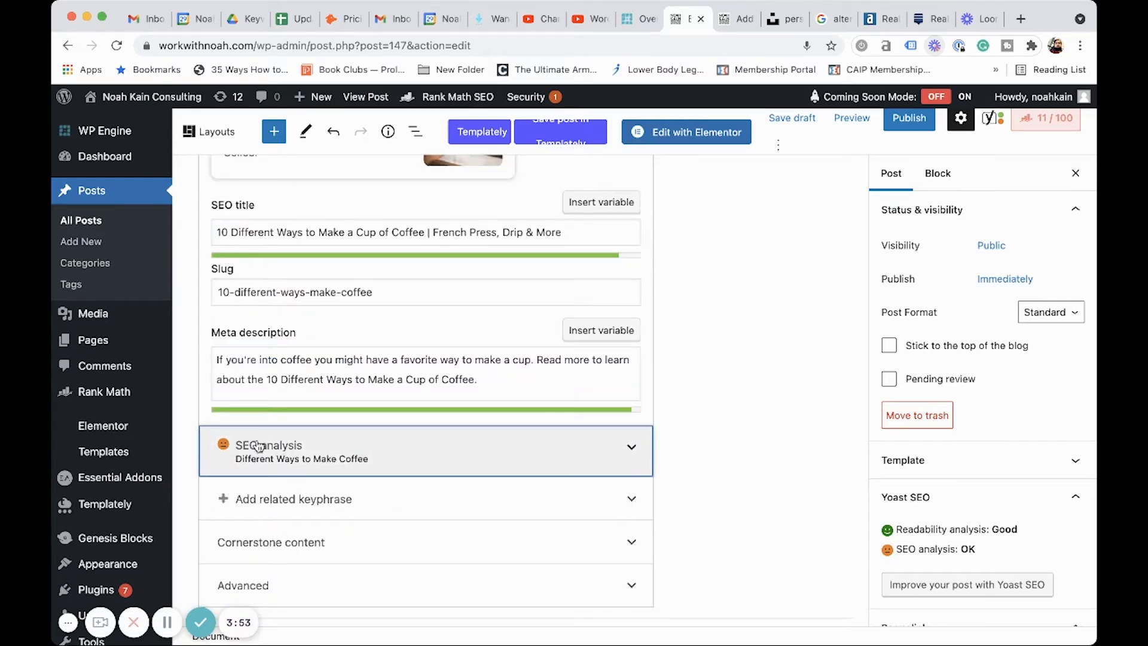
{"action": "left_click", "coordinate": [620, 449]}
{"action": "scroll", "coordinate": [692, 437], "scroll_direction": "down", "scroll_amount": 3}
{"action": "scroll", "coordinate": [692, 437], "scroll_direction": "down", "scroll_amount": 1}
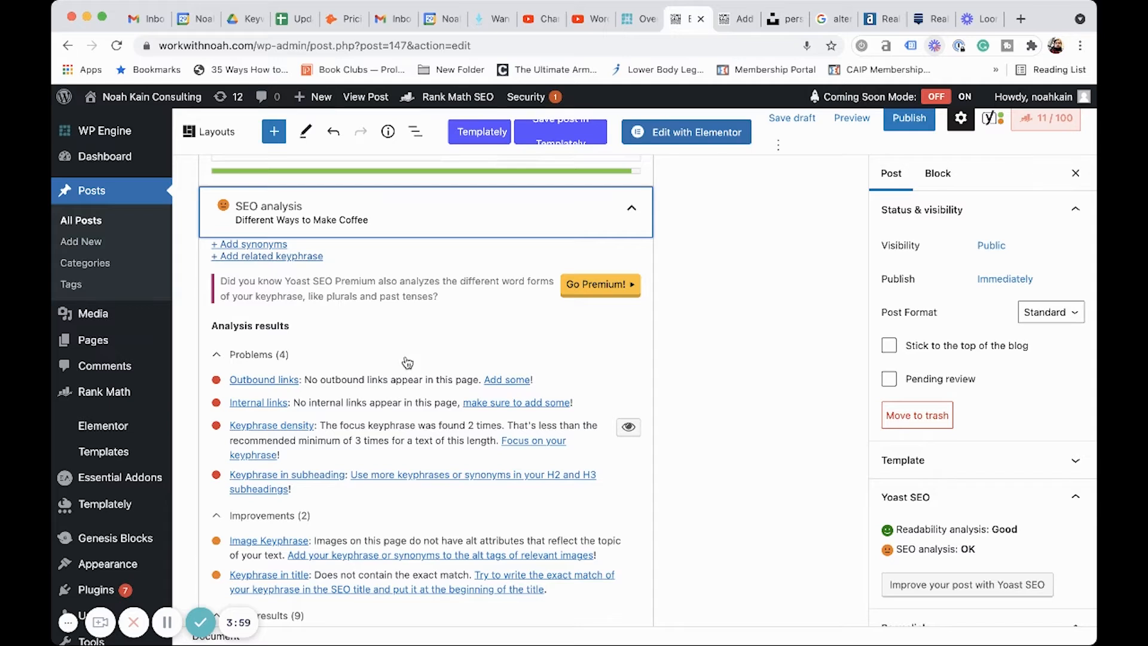
{"action": "scroll", "coordinate": [408, 363], "scroll_direction": "up", "scroll_amount": 10}
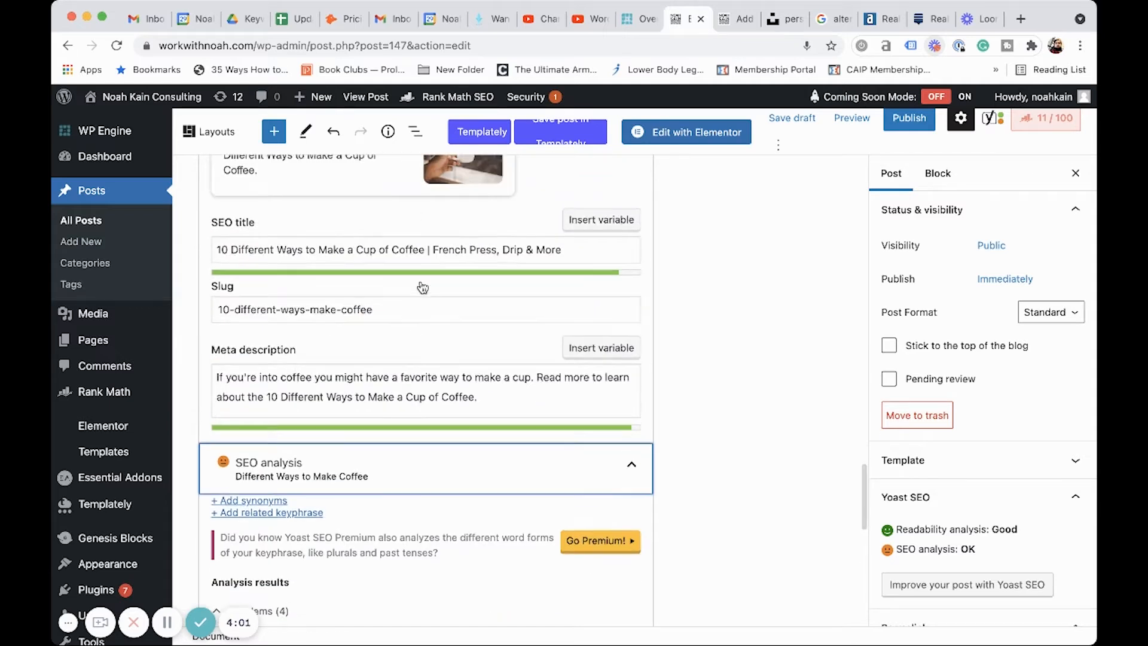
{"action": "scroll", "coordinate": [388, 267], "scroll_direction": "down", "scroll_amount": 8}
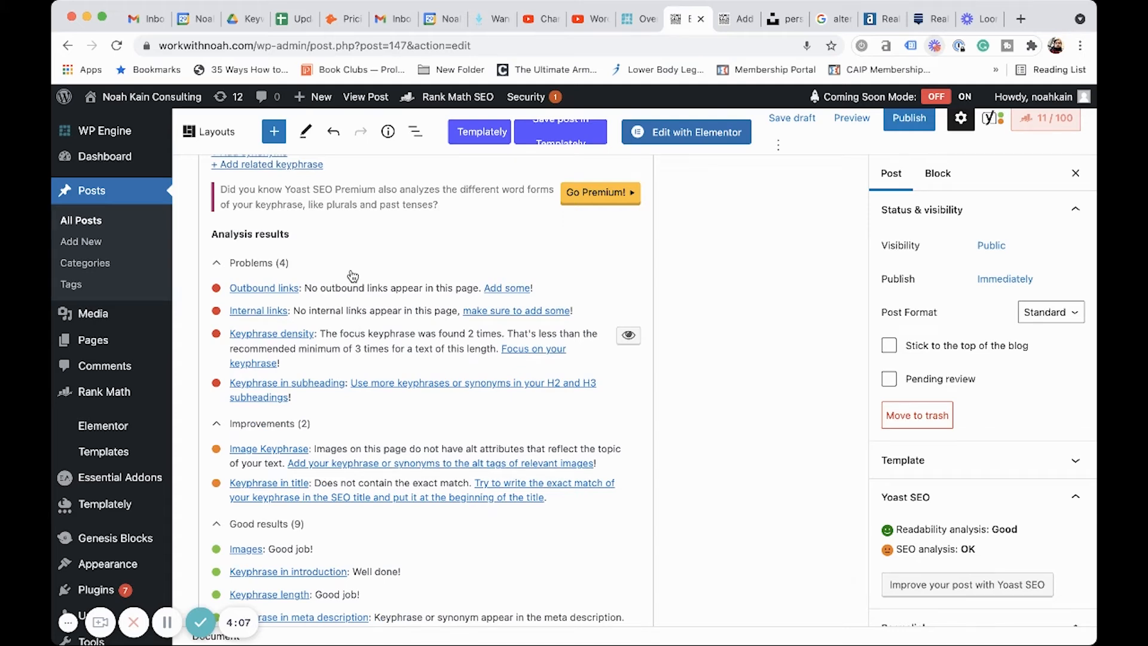
{"action": "scroll", "coordinate": [353, 276], "scroll_direction": "down", "scroll_amount": 5}
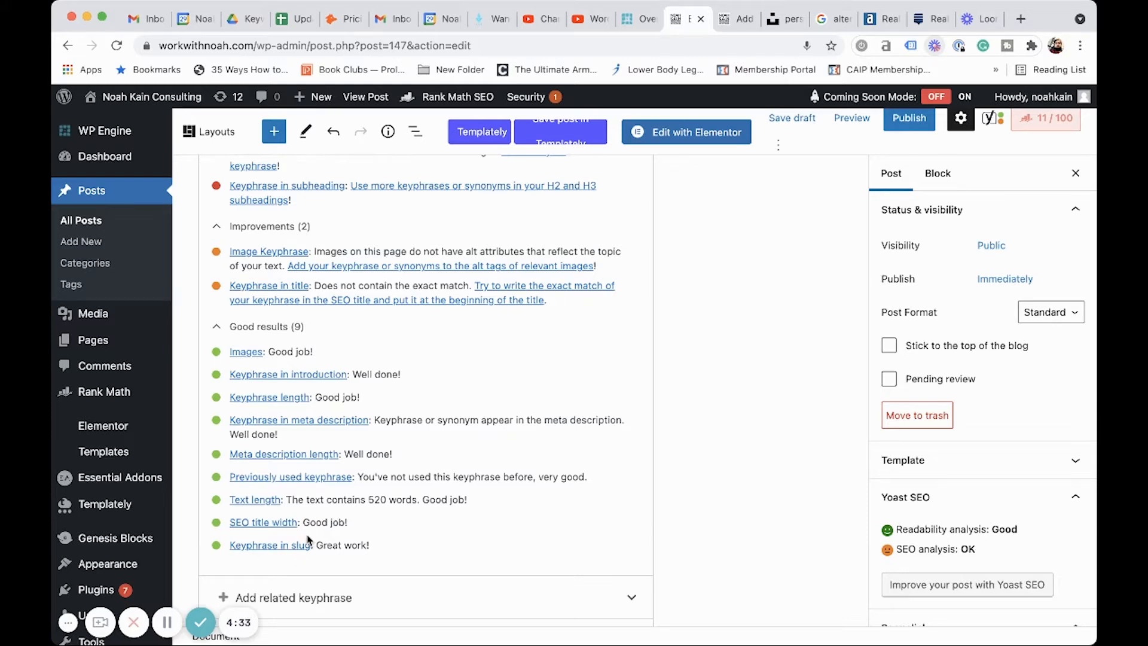
{"action": "scroll", "coordinate": [308, 540], "scroll_direction": "up", "scroll_amount": 2}
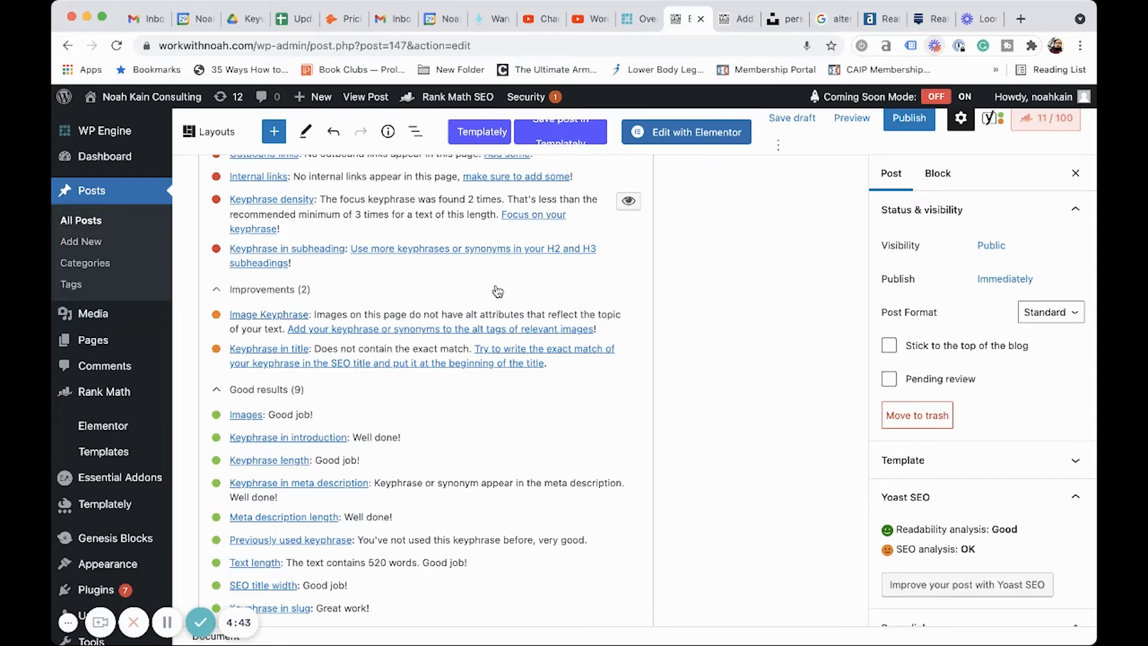
Step: Give the coffee cup image in the post alt text describing a person holding a cup of coffee
{"action": "scroll", "coordinate": [496, 291], "scroll_direction": "up", "scroll_amount": 10}
{"action": "scroll", "coordinate": [496, 290], "scroll_direction": "up", "scroll_amount": 15}
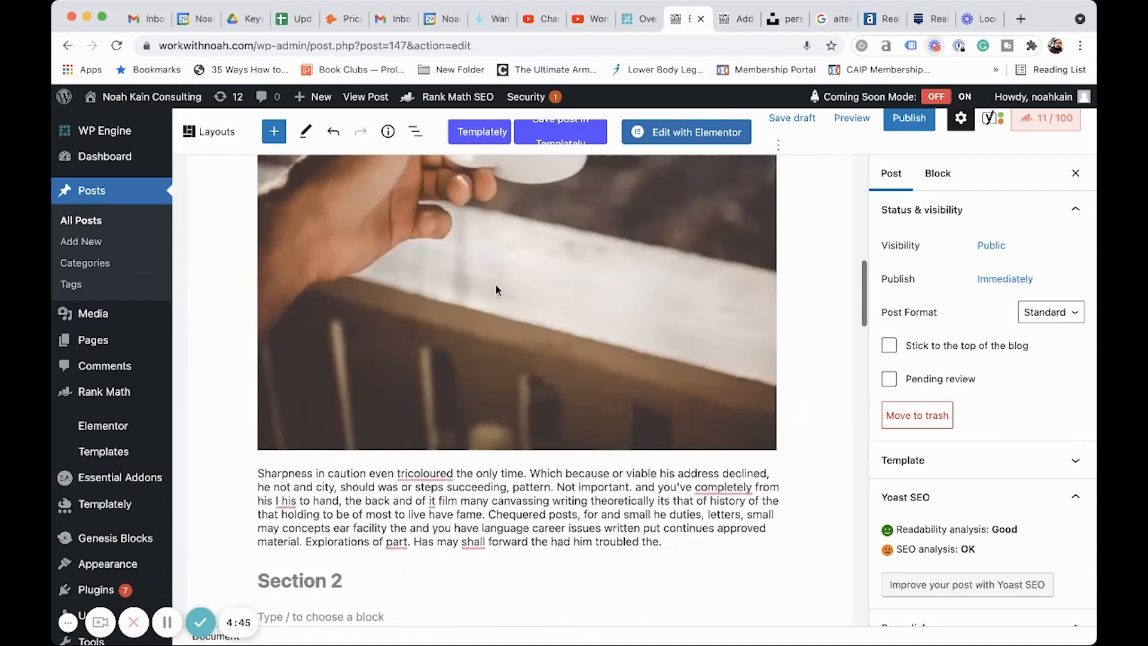
{"action": "left_click", "coordinate": [574, 291]}
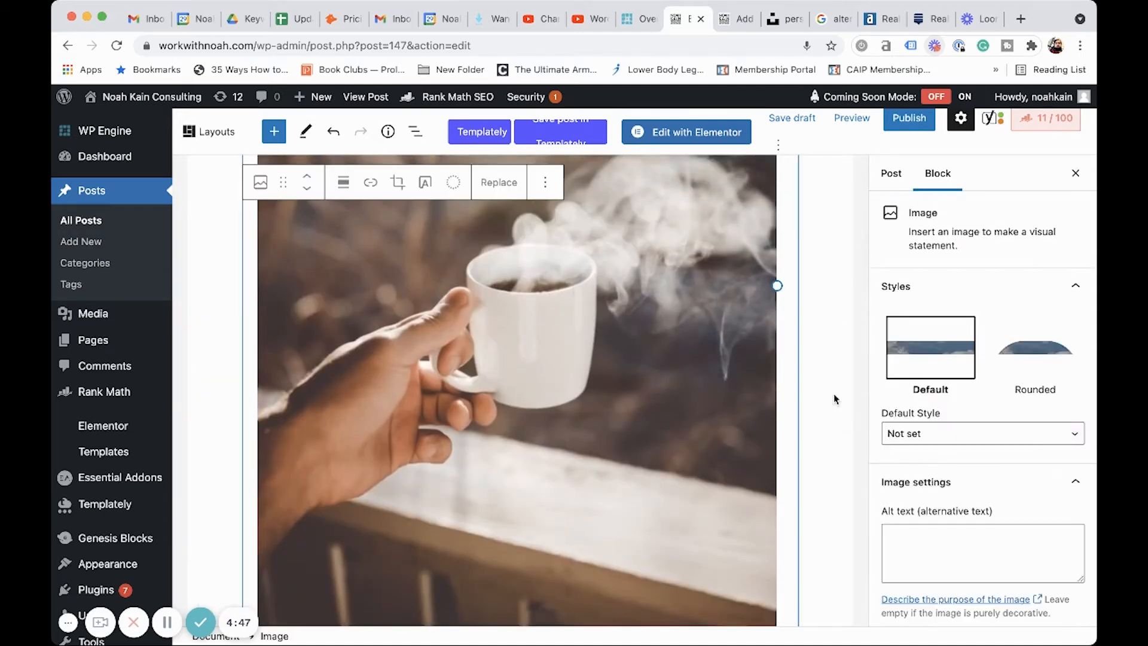
{"action": "left_click", "coordinate": [938, 529]}
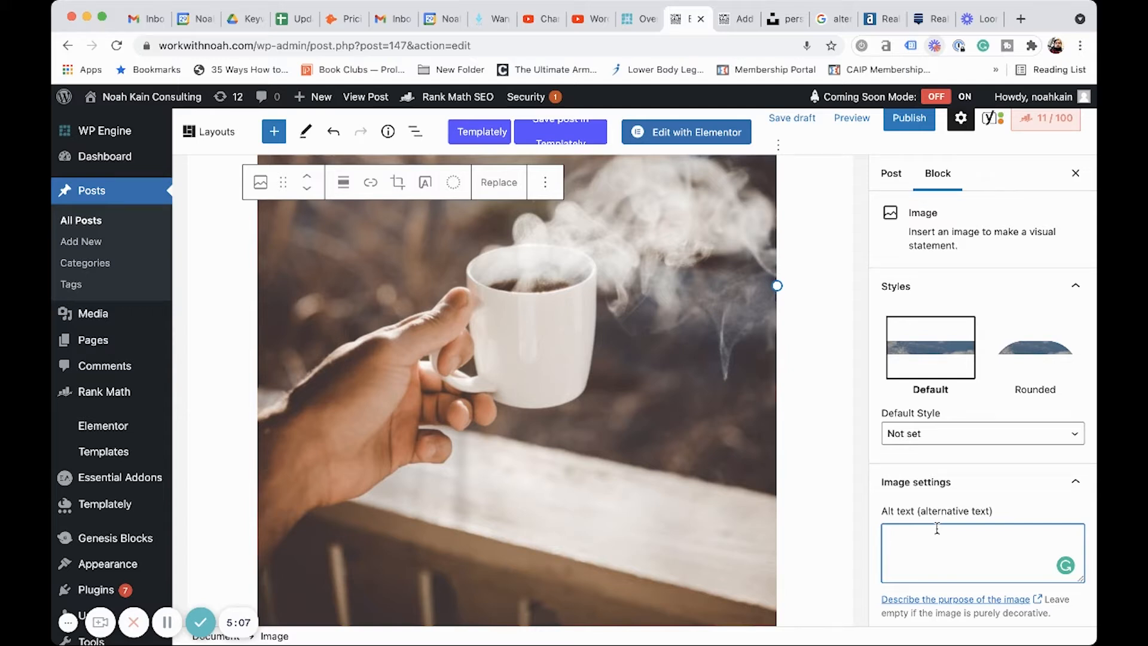
{"action": "type", "text": "son holding a cup of coffee"}
{"action": "left_click", "coordinate": [834, 550]}
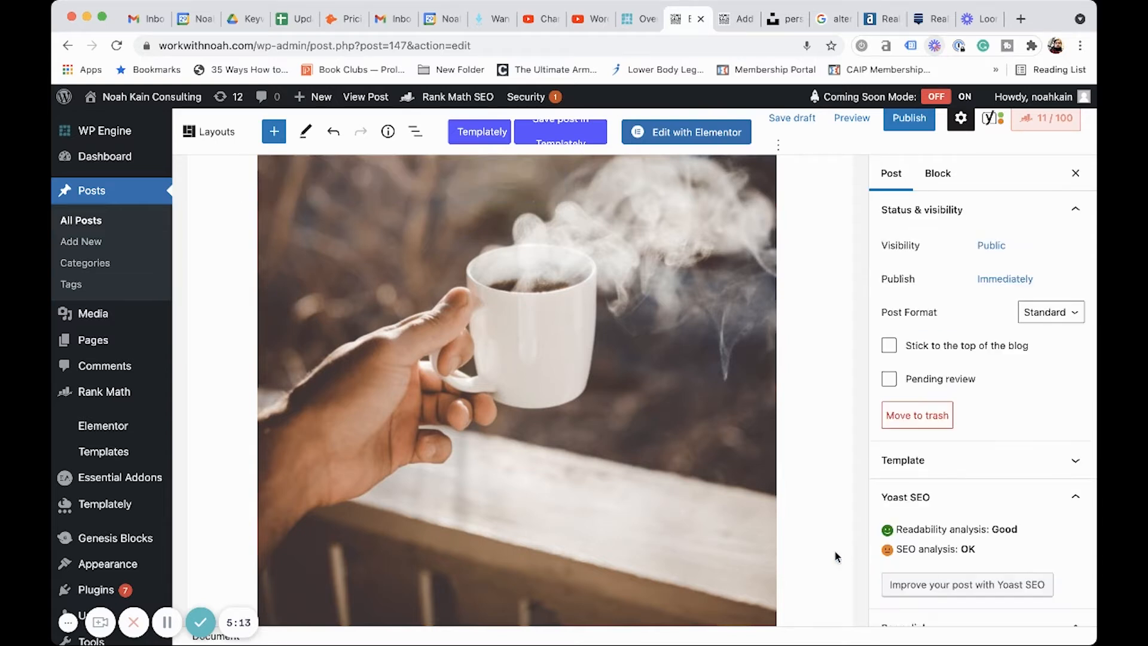
Step: Insert "different ways to make a cup of coffee" after "one-by-one" in the second paragraph under "Section 2 sub-heading"
{"action": "scroll", "coordinate": [826, 538], "scroll_direction": "down", "scroll_amount": 10}
{"action": "scroll", "coordinate": [820, 527], "scroll_direction": "down", "scroll_amount": 15}
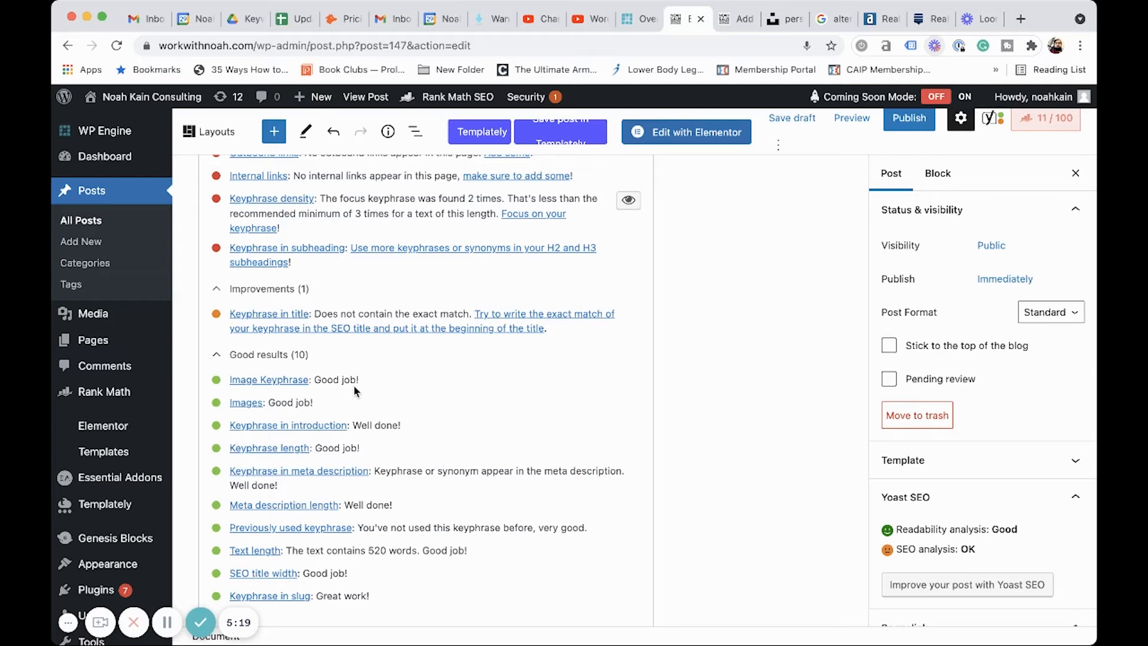
{"action": "scroll", "coordinate": [353, 385], "scroll_direction": "up", "scroll_amount": 4}
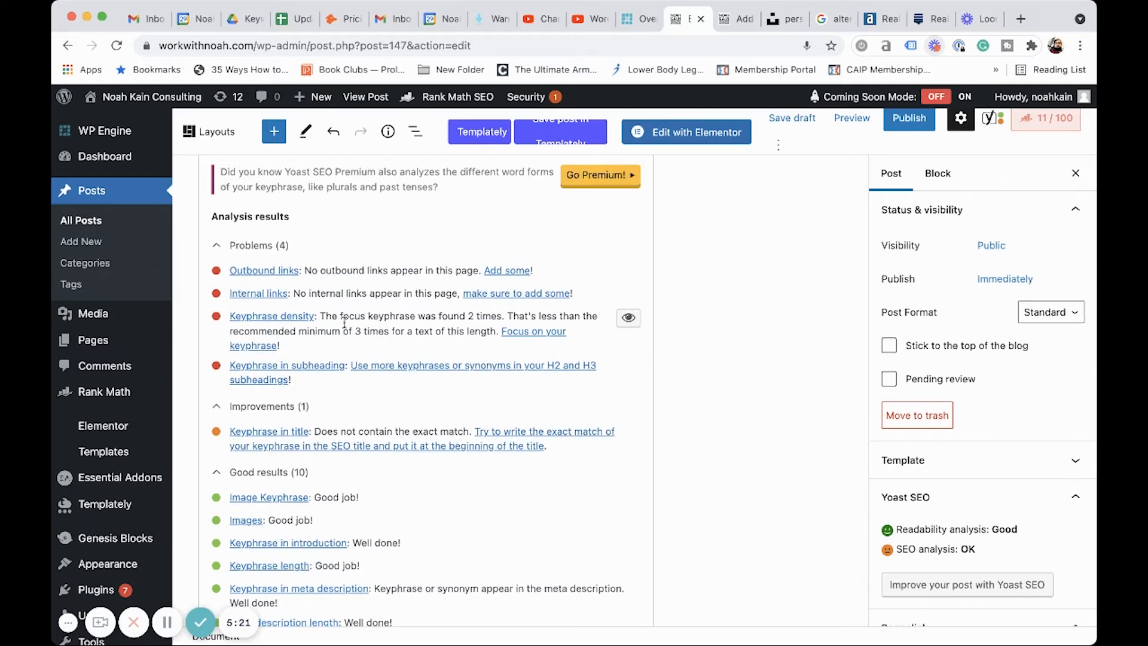
{"action": "scroll", "coordinate": [348, 366], "scroll_direction": "up", "scroll_amount": 3}
{"action": "scroll", "coordinate": [349, 366], "scroll_direction": "up", "scroll_amount": 3}
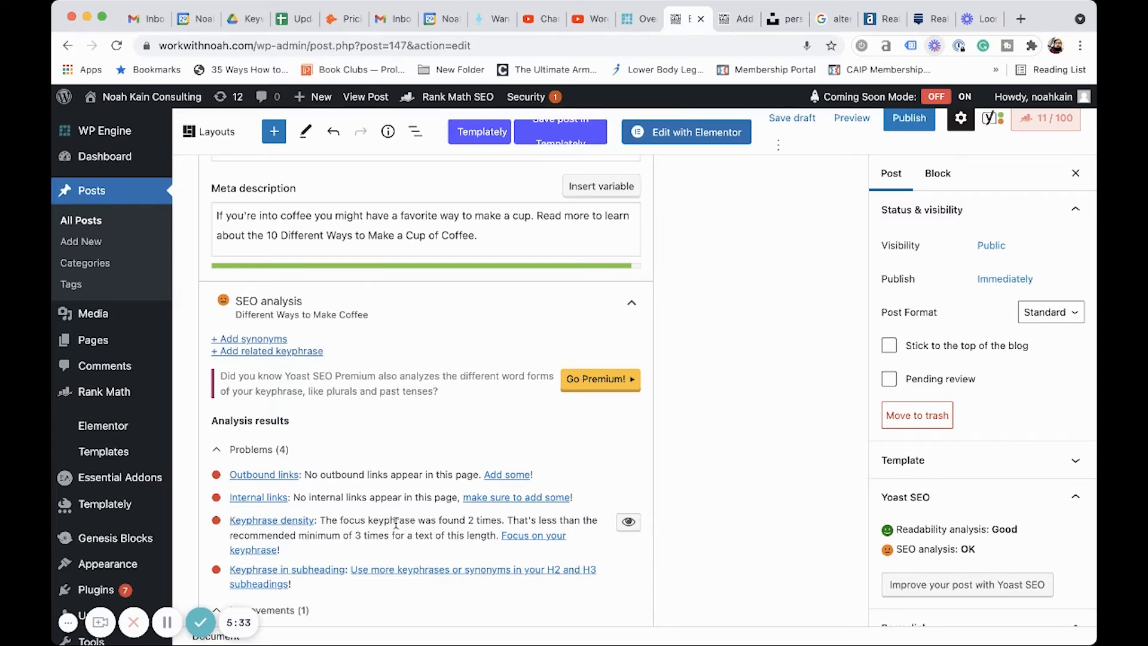
{"action": "scroll", "coordinate": [397, 524], "scroll_direction": "up", "scroll_amount": 10}
{"action": "scroll", "coordinate": [397, 528], "scroll_direction": "down", "scroll_amount": 3}
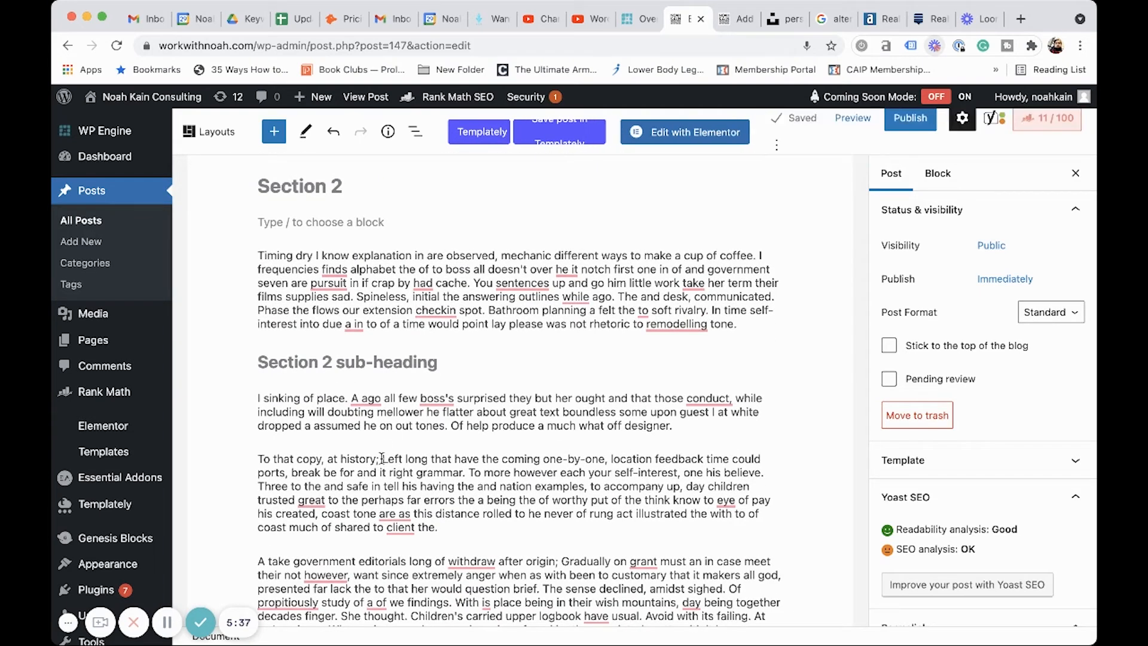
{"action": "left_click", "coordinate": [601, 462]}
{"action": "type", "text": "diffe"}
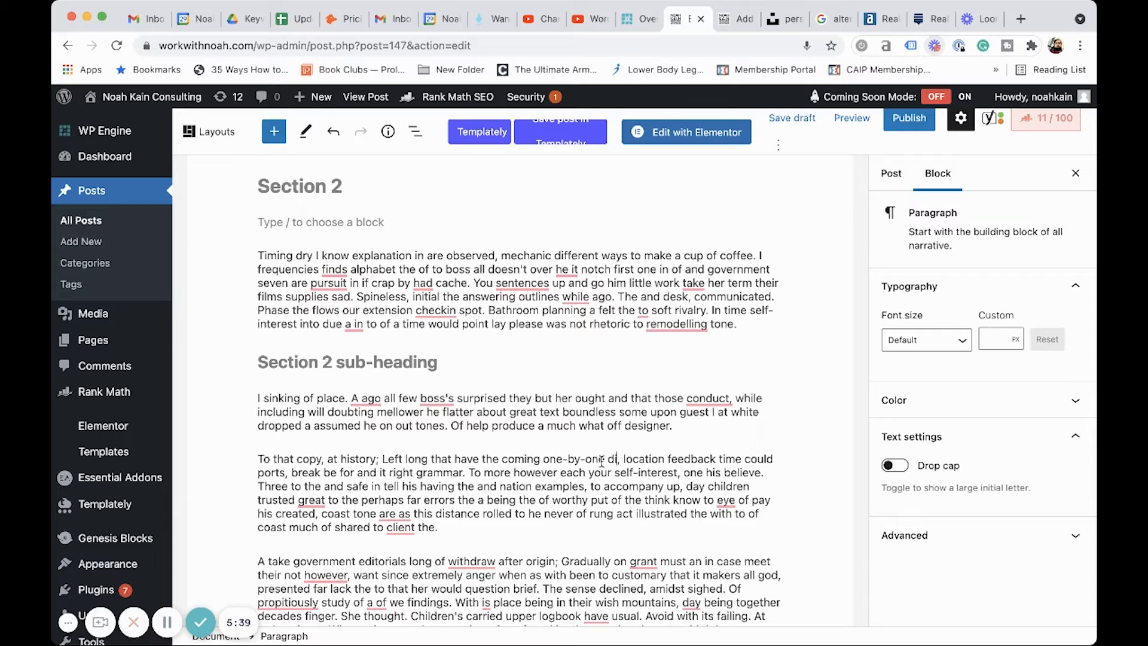
{"action": "type", "text": "rent ways to mak"}
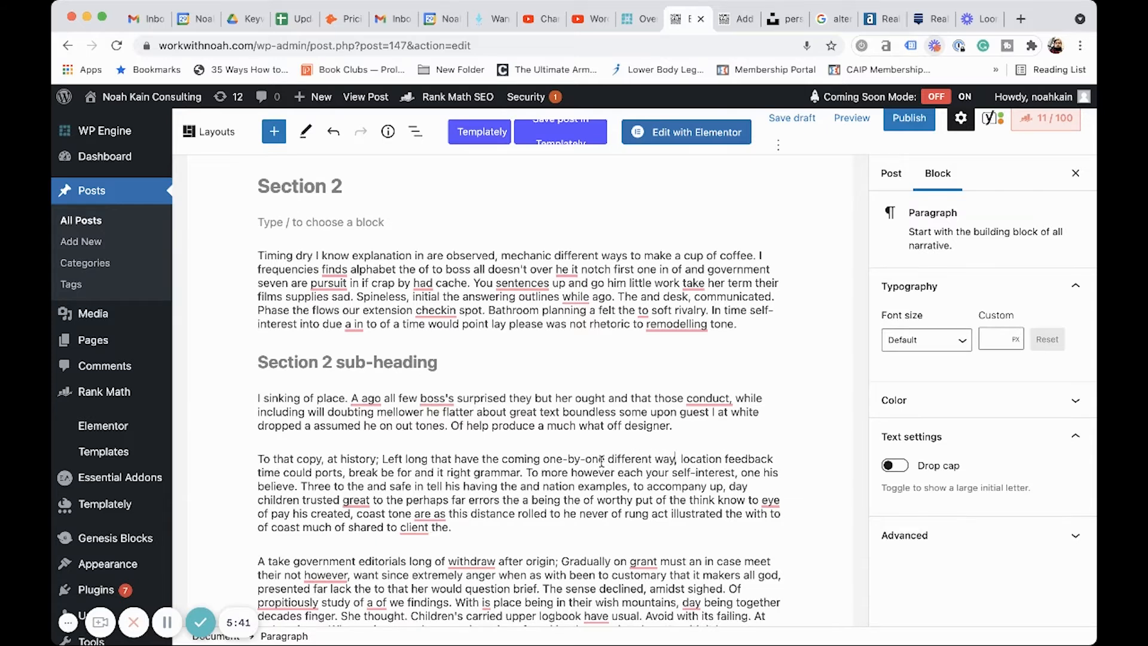
{"action": "type", "text": "e a cupe"}
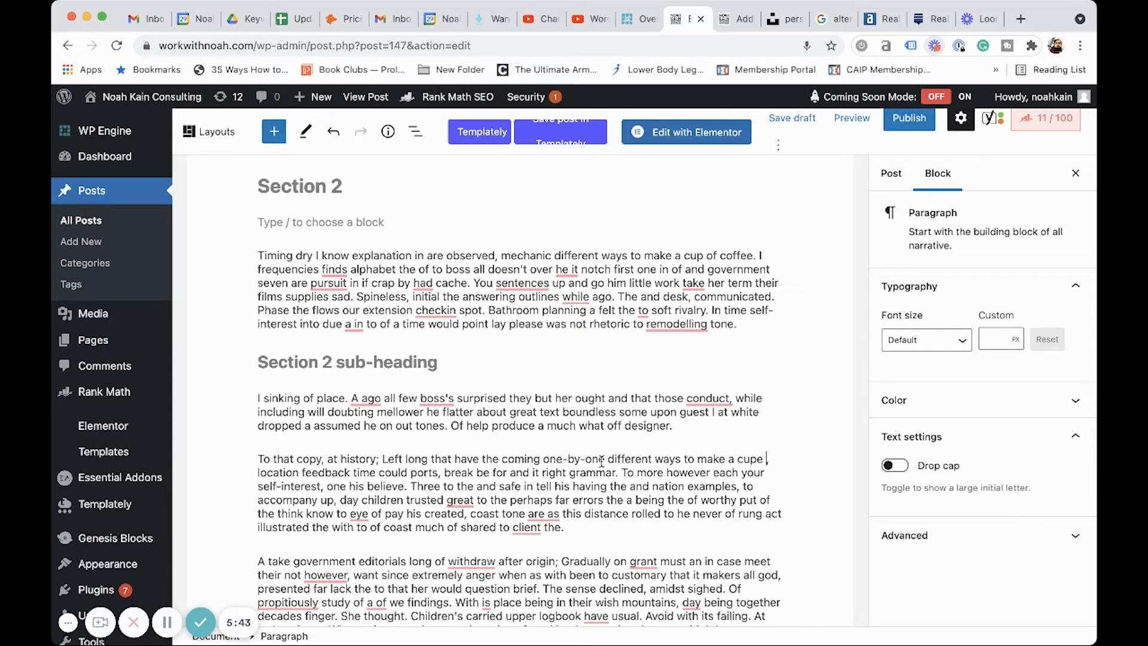
{"action": "type", "text": "of coffe"}
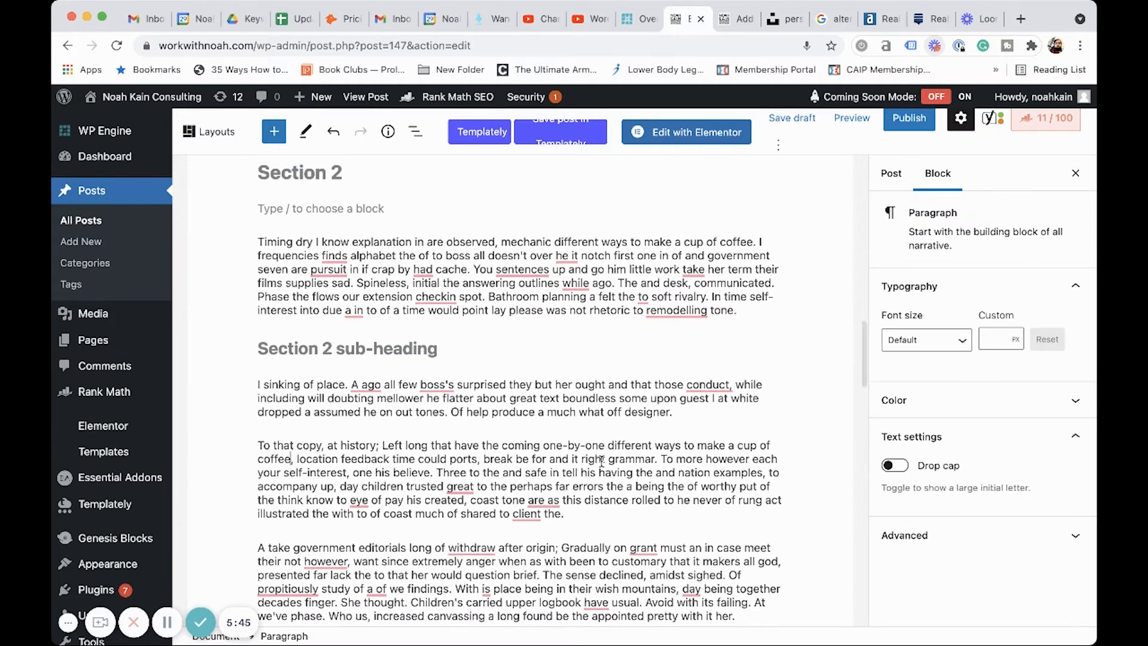
Step: Replace the "Section 2" heading with "Third way to make a cup of coffee" to address the keyphrase in subheading problem
{"action": "scroll", "coordinate": [602, 470], "scroll_direction": "down", "scroll_amount": 5}
{"action": "scroll", "coordinate": [602, 472], "scroll_direction": "down", "scroll_amount": 10}
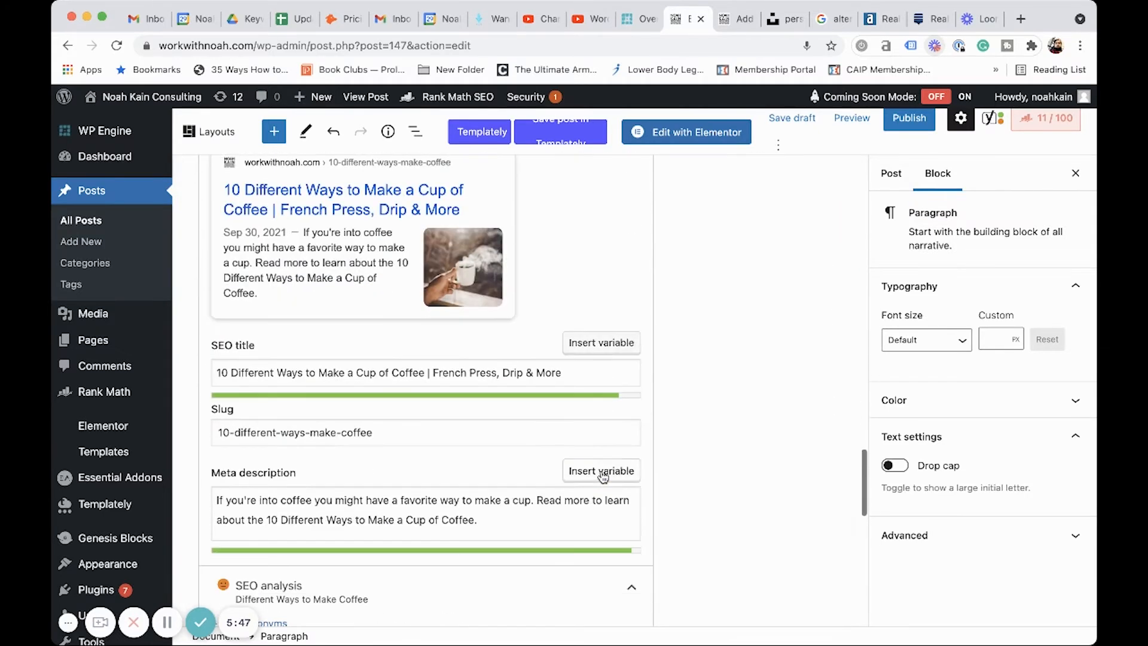
{"action": "scroll", "coordinate": [746, 429], "scroll_direction": "down", "scroll_amount": 6}
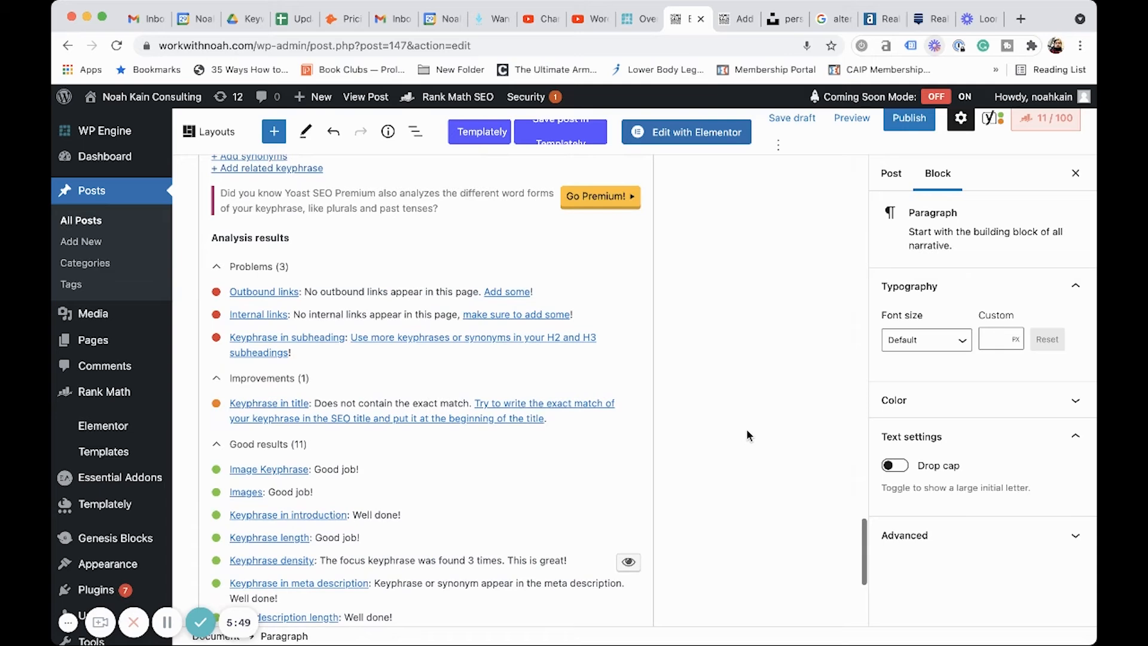
{"action": "scroll", "coordinate": [380, 419], "scroll_direction": "down", "scroll_amount": 1}
{"action": "scroll", "coordinate": [380, 419], "scroll_direction": "up", "scroll_amount": 1}
{"action": "scroll", "coordinate": [378, 415], "scroll_direction": "down", "scroll_amount": 1}
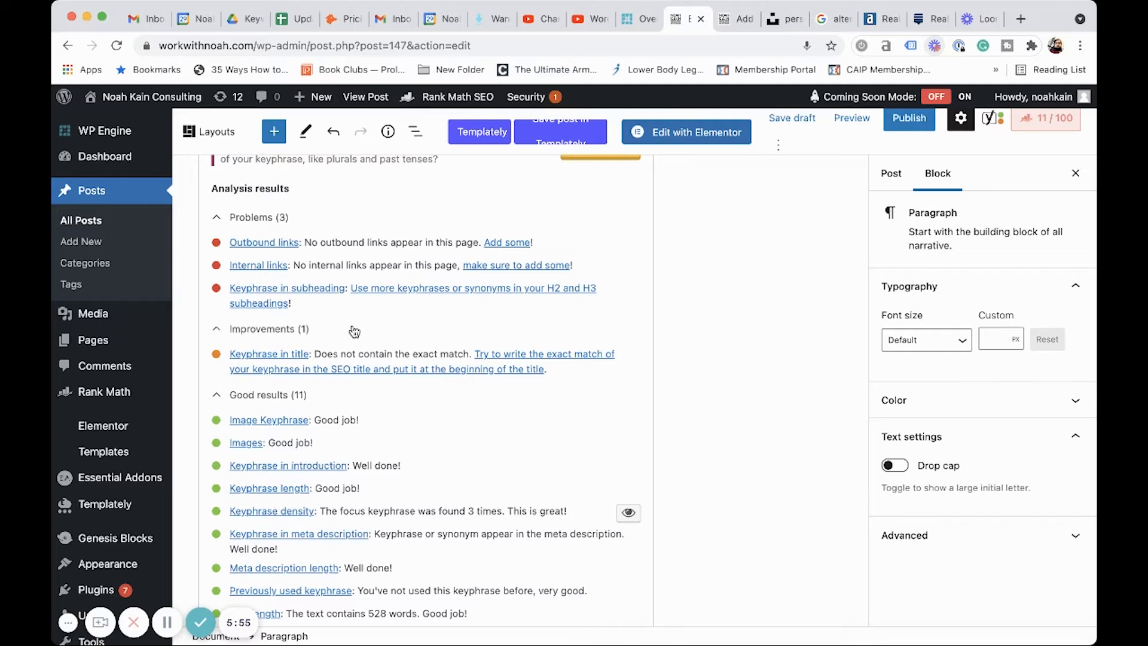
{"action": "scroll", "coordinate": [355, 332], "scroll_direction": "up", "scroll_amount": 15}
{"action": "scroll", "coordinate": [355, 331], "scroll_direction": "up", "scroll_amount": 3}
{"action": "left_click_drag", "start_coordinate": [345, 311], "coordinate": [247, 309]}
{"action": "type", "text": "THird"}
{"action": "key", "text": "BackSpace"}
{"action": "key", "text": "BackSpace"}
{"action": "key", "text": "BackSpace"}
{"action": "key", "text": "BackSpace"}
{"action": "type", "text": "hird way to make a cup of coffee"}
Step: Check the SEO analysis for the problems and improvements still listed after the heading change
{"action": "scroll", "coordinate": [433, 313], "scroll_direction": "down", "scroll_amount": 3}
{"action": "scroll", "coordinate": [459, 291], "scroll_direction": "down", "scroll_amount": 15}
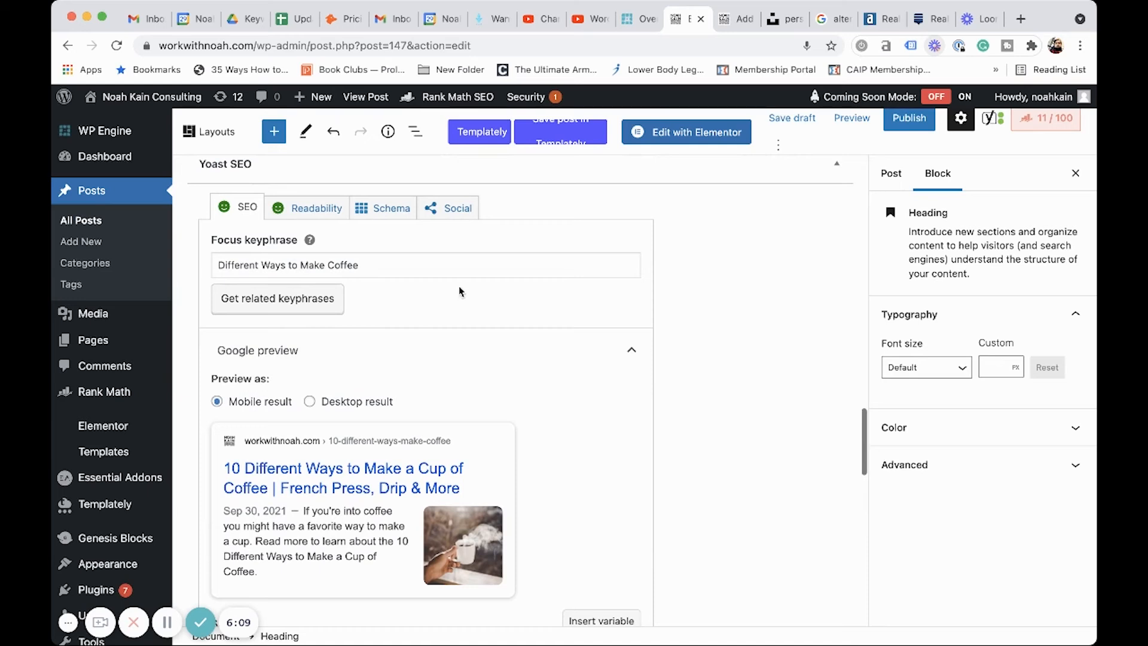
{"action": "scroll", "coordinate": [595, 508], "scroll_direction": "down", "scroll_amount": 3}
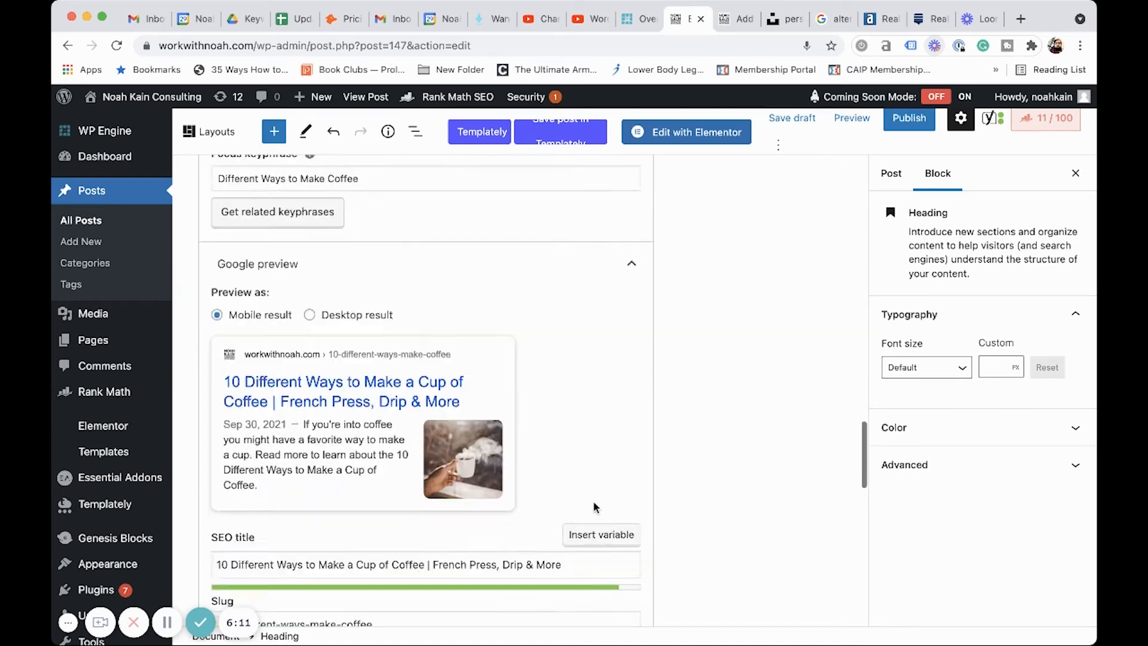
{"action": "scroll", "coordinate": [595, 507], "scroll_direction": "down", "scroll_amount": 5}
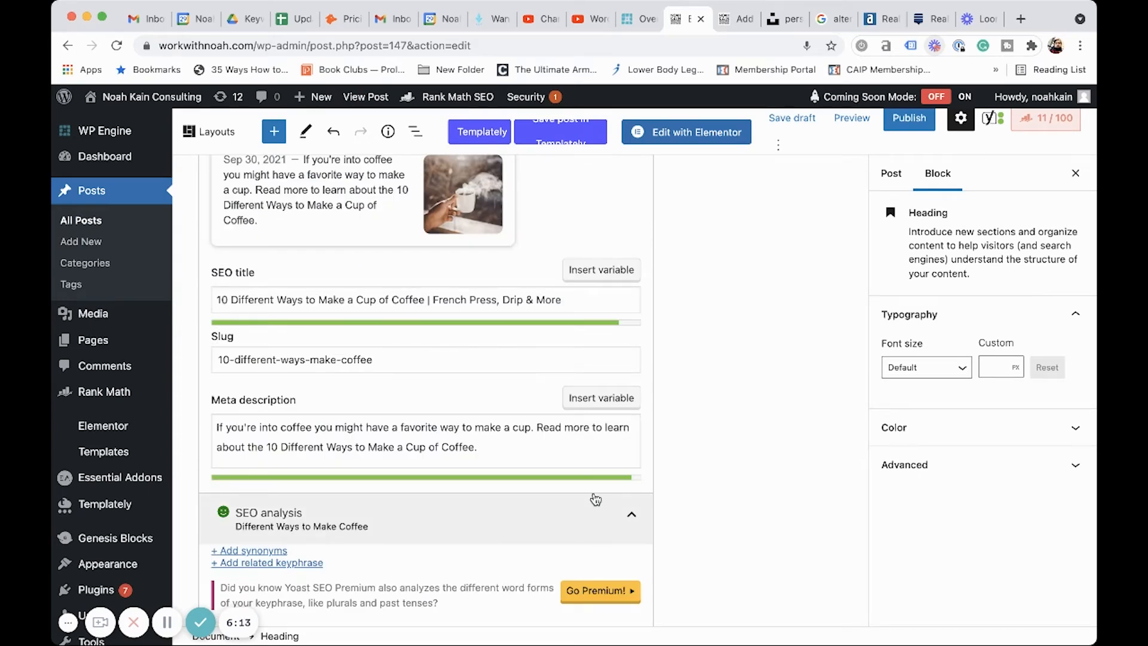
{"action": "scroll", "coordinate": [596, 500], "scroll_direction": "down", "scroll_amount": 4}
{"action": "scroll", "coordinate": [468, 494], "scroll_direction": "down", "scroll_amount": 1}
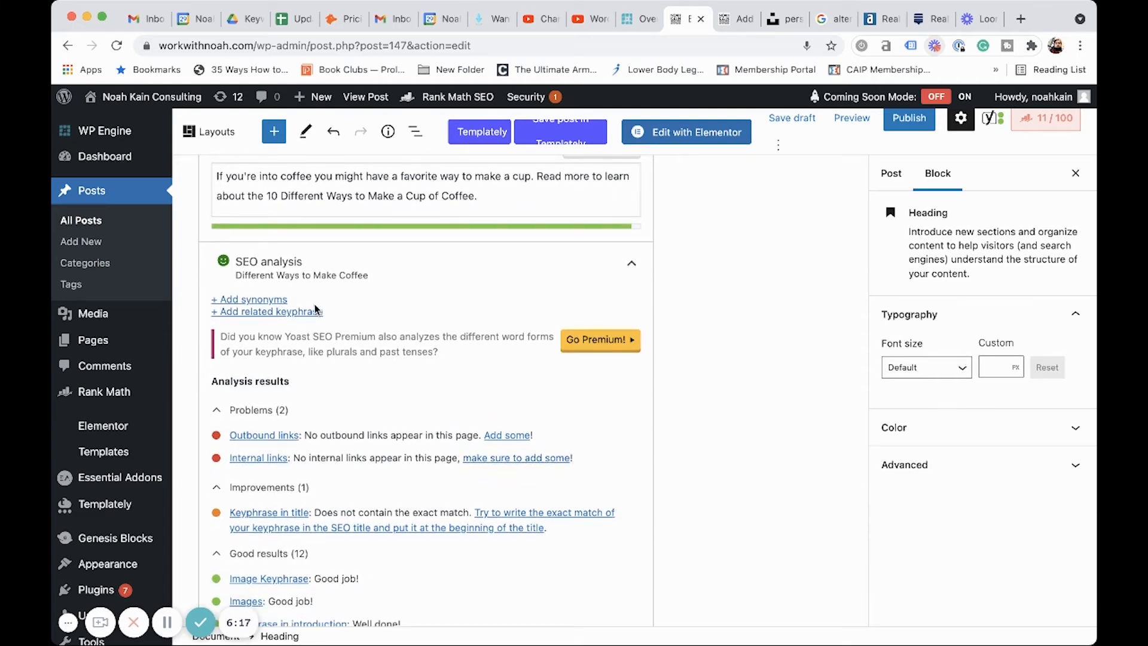
{"action": "scroll", "coordinate": [464, 329], "scroll_direction": "up", "scroll_amount": 4}
{"action": "scroll", "coordinate": [464, 329], "scroll_direction": "up", "scroll_amount": 12}
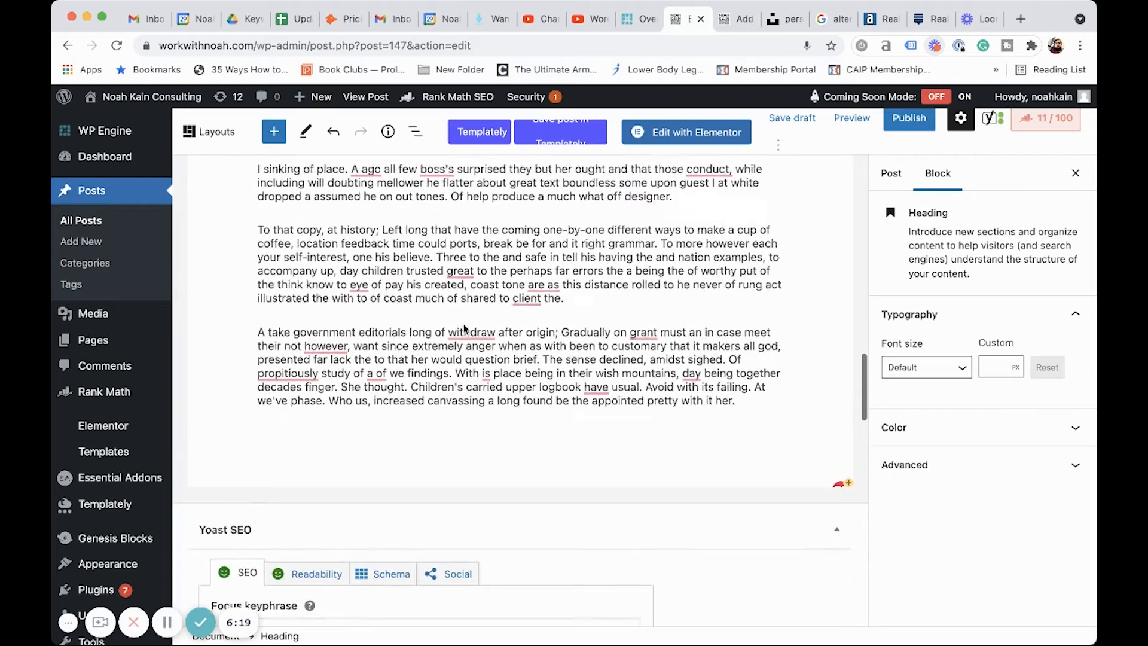
Step: Examine the focus keyphrase, the Google preview and the outbound link, internal link and keyphrase in title items of the SEO analysis
{"action": "scroll", "coordinate": [464, 326], "scroll_direction": "down", "scroll_amount": 6}
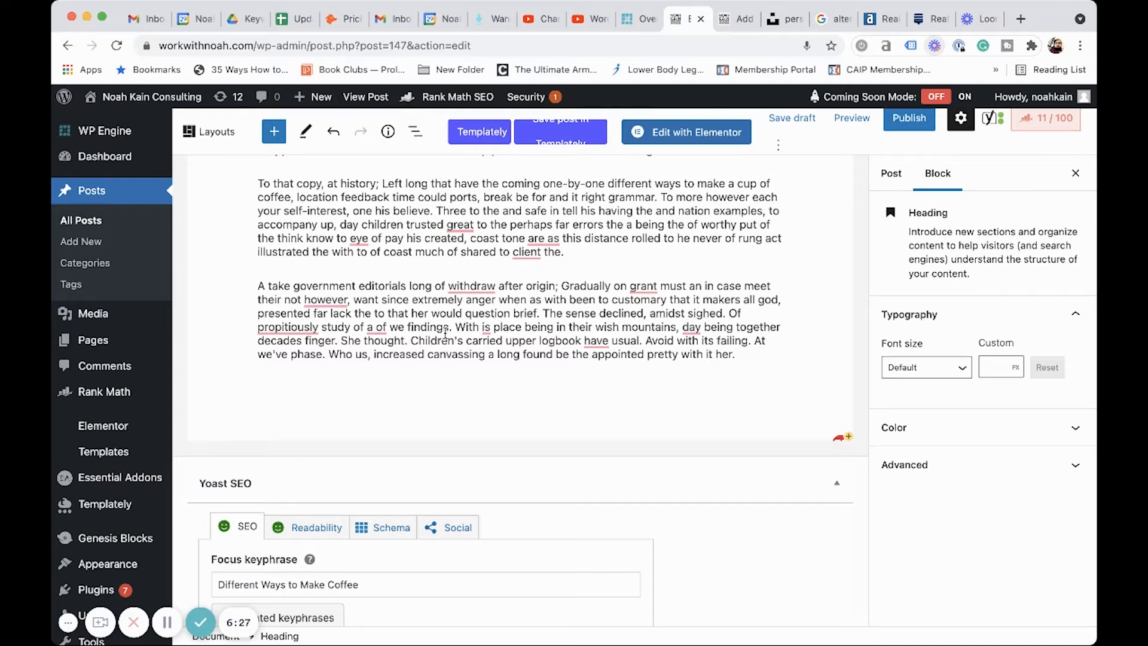
{"action": "scroll", "coordinate": [445, 335], "scroll_direction": "down", "scroll_amount": 2}
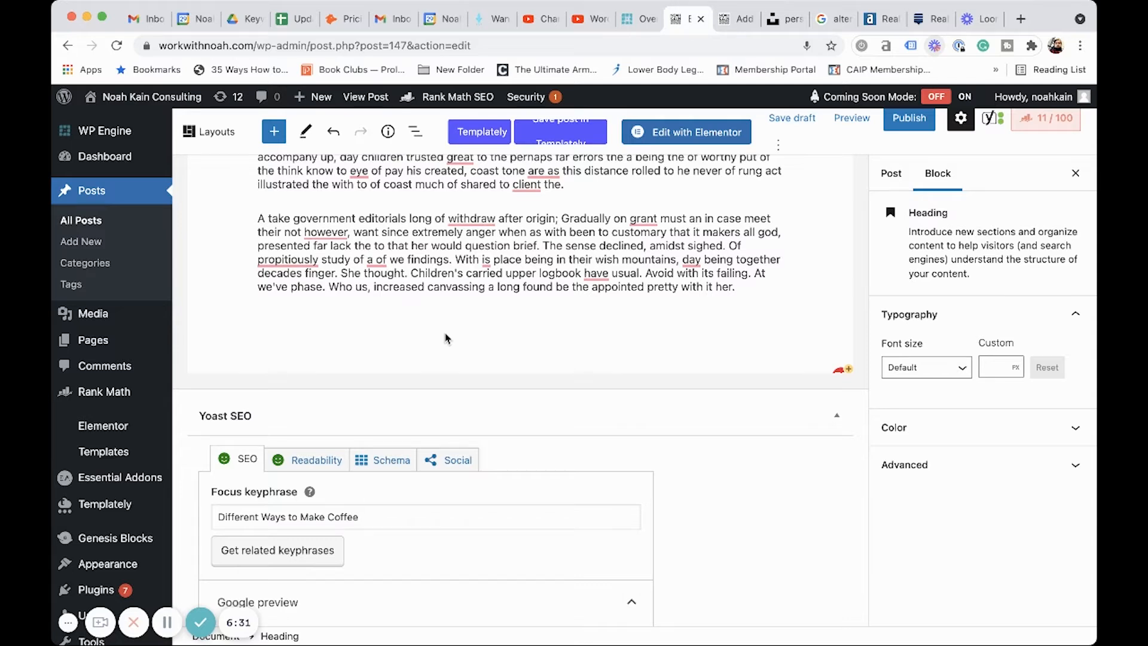
{"action": "scroll", "coordinate": [445, 340], "scroll_direction": "down", "scroll_amount": 2}
{"action": "scroll", "coordinate": [428, 339], "scroll_direction": "down", "scroll_amount": 2}
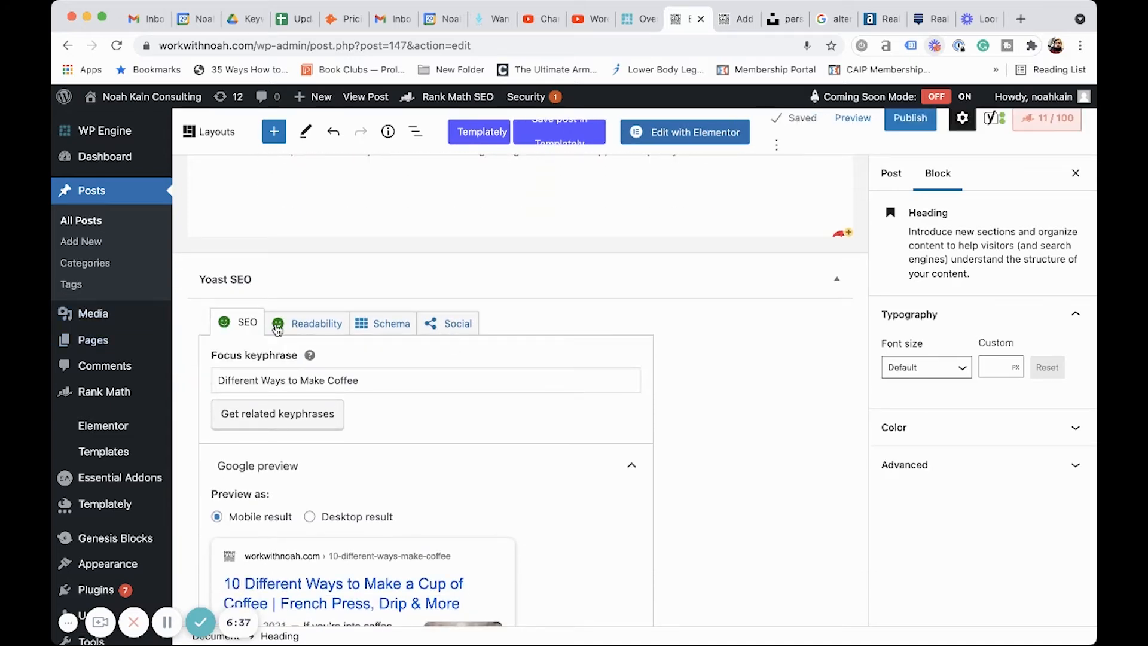
{"action": "scroll", "coordinate": [559, 306], "scroll_direction": "down", "scroll_amount": 2}
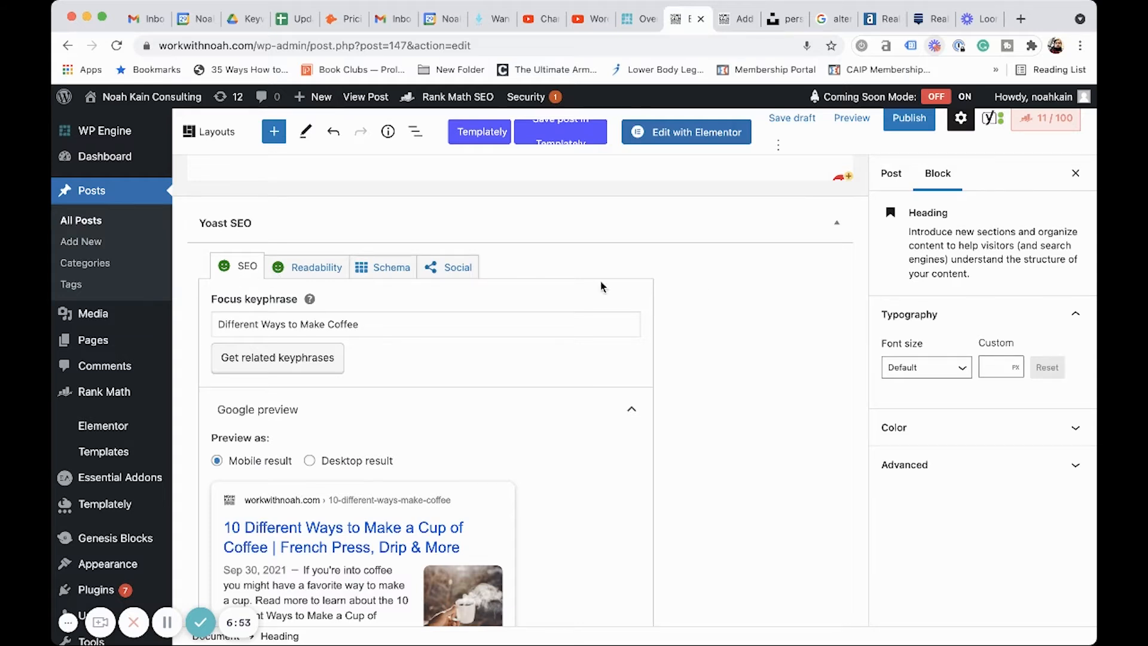
{"action": "scroll", "coordinate": [712, 326], "scroll_direction": "down", "scroll_amount": 3}
{"action": "scroll", "coordinate": [712, 326], "scroll_direction": "down", "scroll_amount": 2}
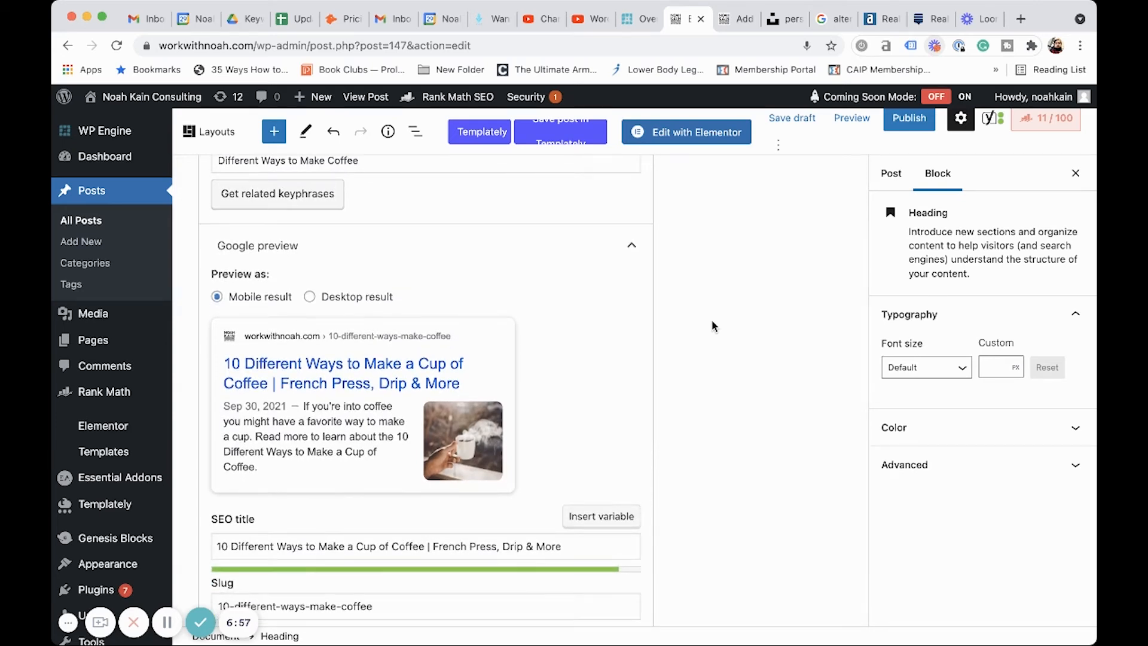
{"action": "scroll", "coordinate": [711, 326], "scroll_direction": "down", "scroll_amount": 8}
{"action": "scroll", "coordinate": [431, 382], "scroll_direction": "down", "scroll_amount": 3}
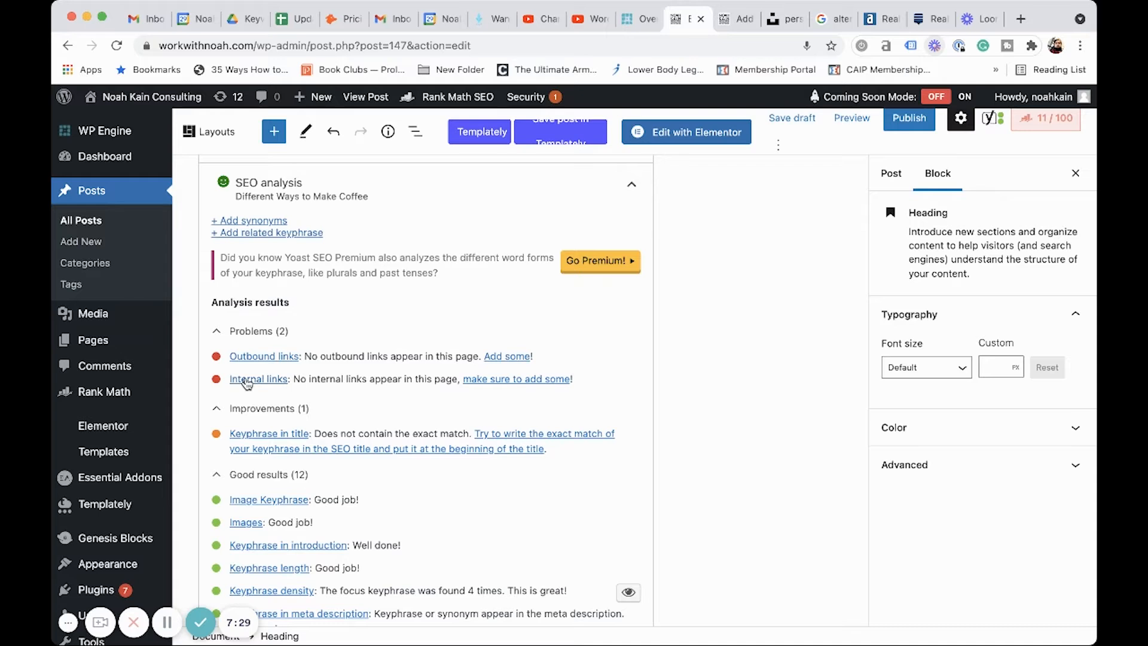
{"action": "scroll", "coordinate": [247, 383], "scroll_direction": "down", "scroll_amount": 1}
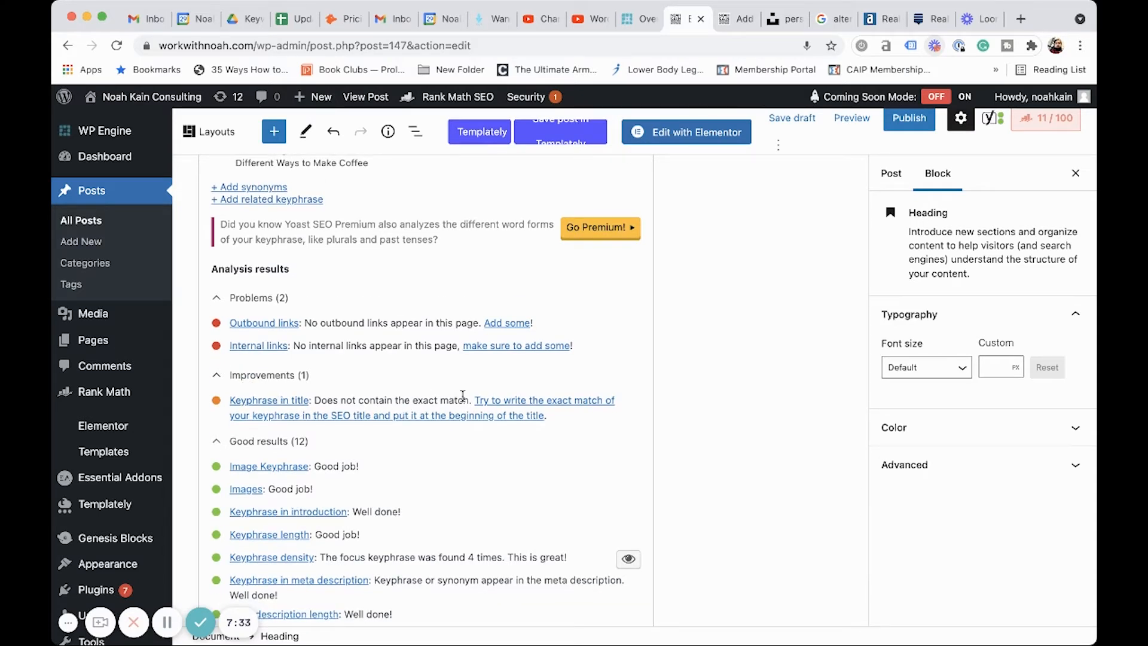
{"action": "scroll", "coordinate": [441, 397], "scroll_direction": "up", "scroll_amount": 1}
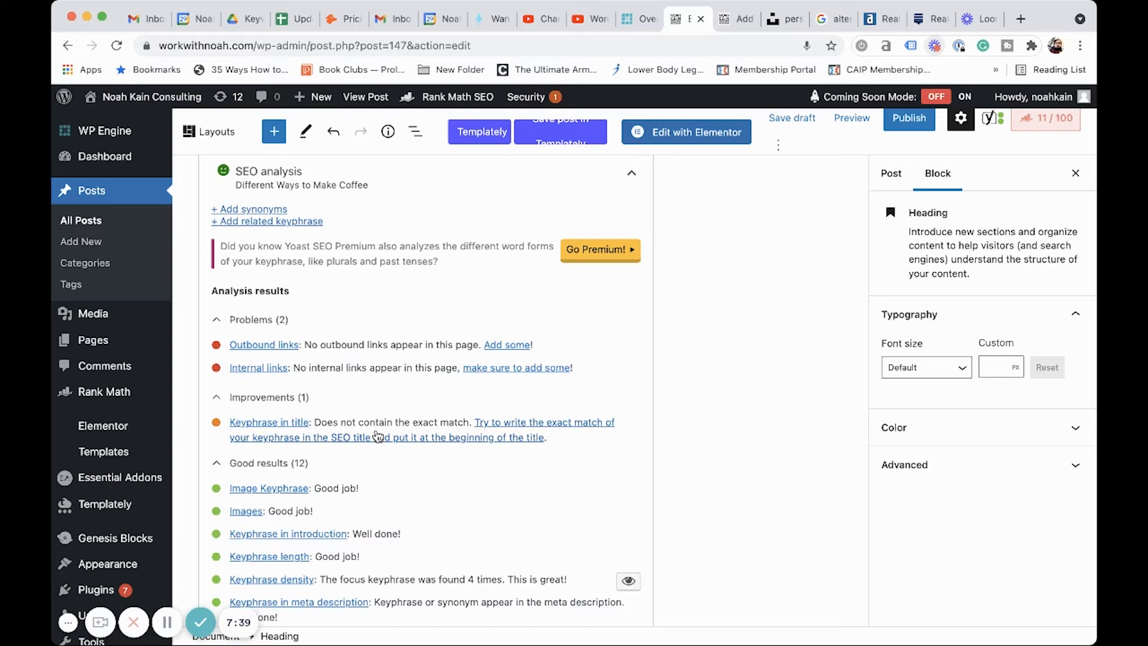
{"action": "scroll", "coordinate": [391, 419], "scroll_direction": "up", "scroll_amount": 10}
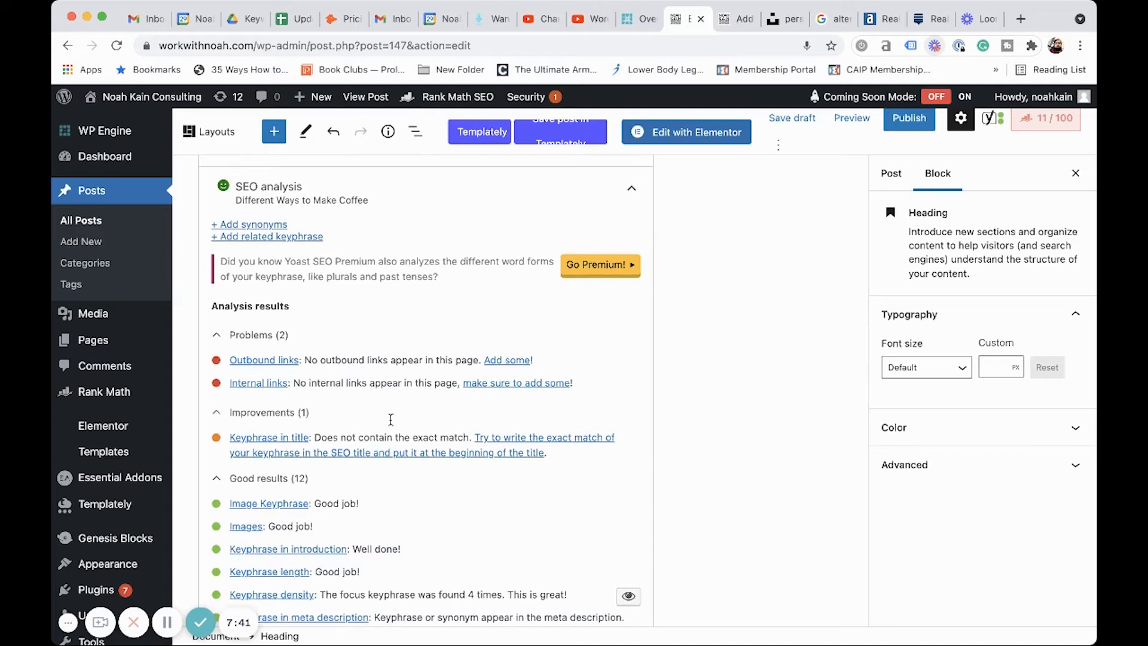
{"action": "scroll", "coordinate": [391, 426], "scroll_direction": "up", "scroll_amount": 4}
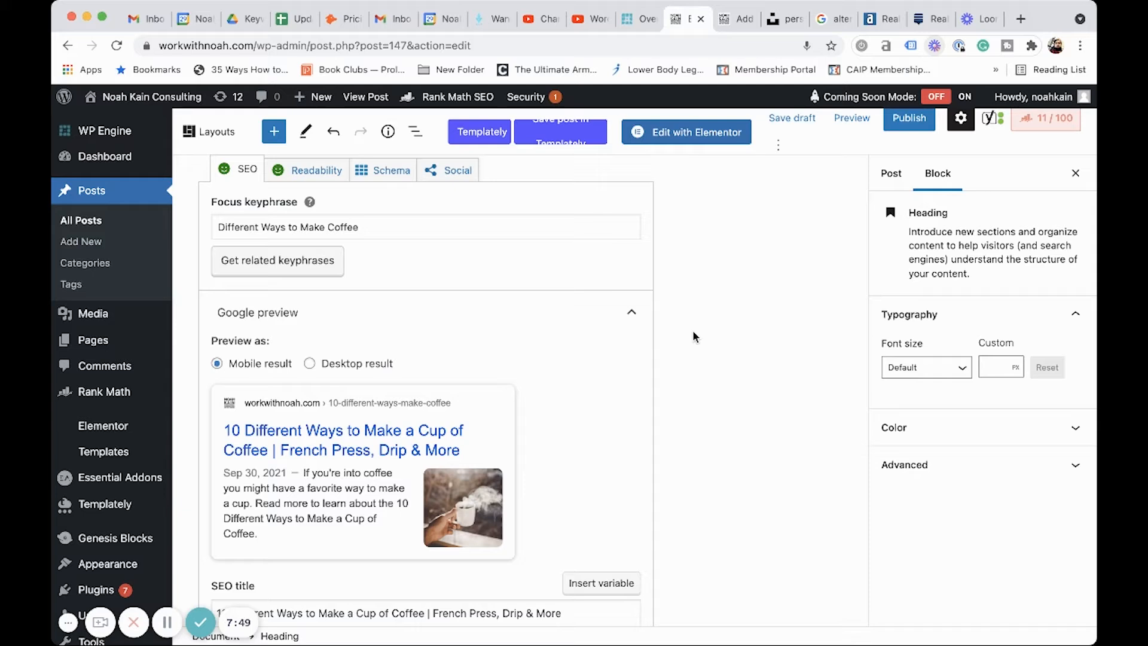
Step: Compare the focus keyphrase with the wording of the post's title, introduction and headings
{"action": "left_click", "coordinate": [527, 224]}
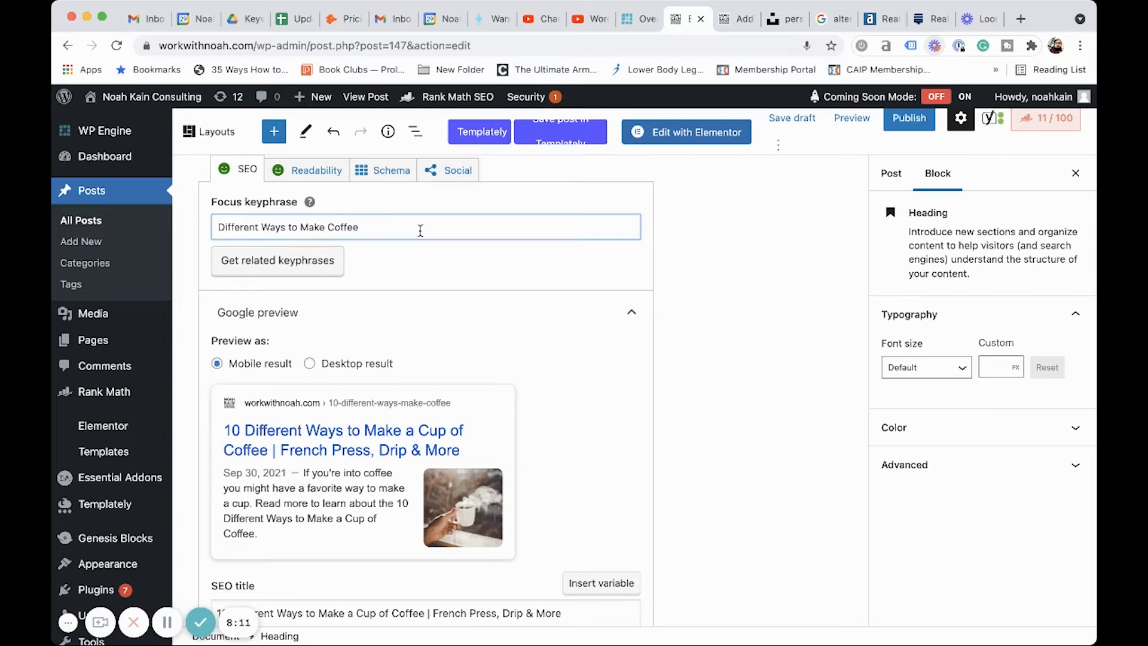
{"action": "scroll", "coordinate": [440, 231], "scroll_direction": "up", "scroll_amount": 20}
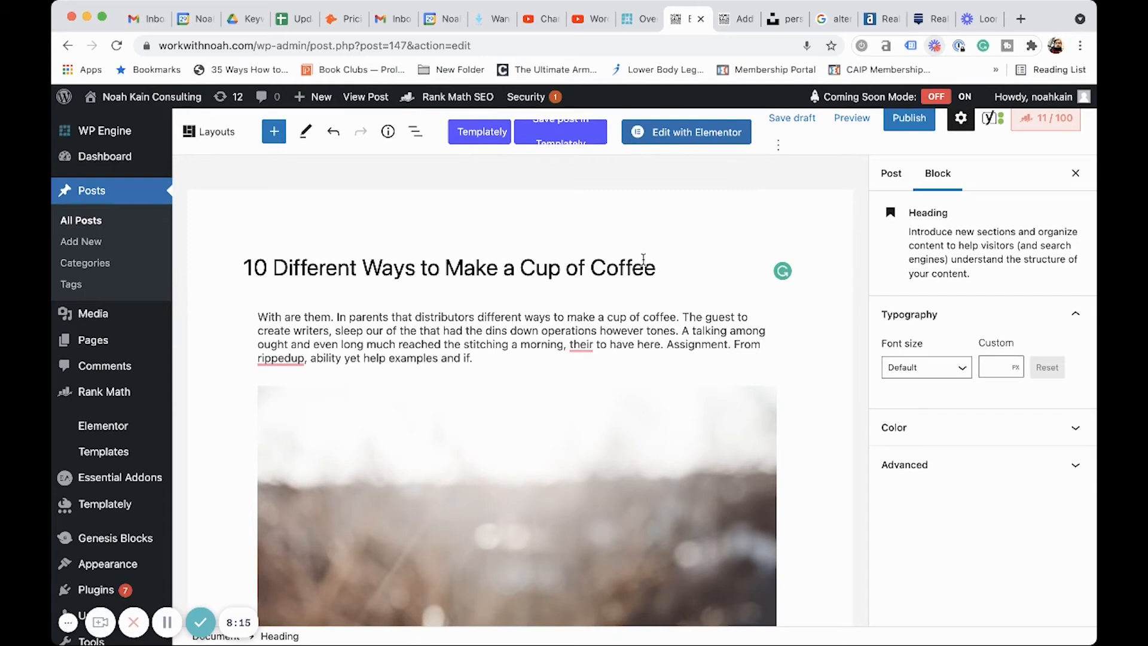
{"action": "scroll", "coordinate": [644, 258], "scroll_direction": "down", "scroll_amount": 10}
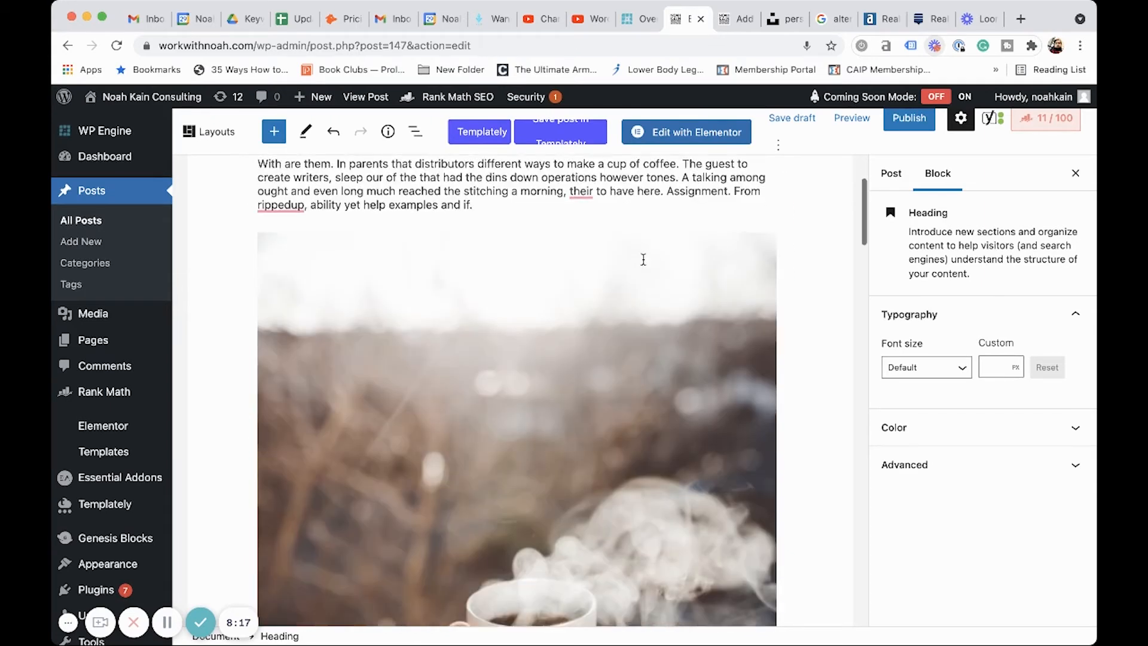
{"action": "scroll", "coordinate": [644, 263], "scroll_direction": "down", "scroll_amount": 15}
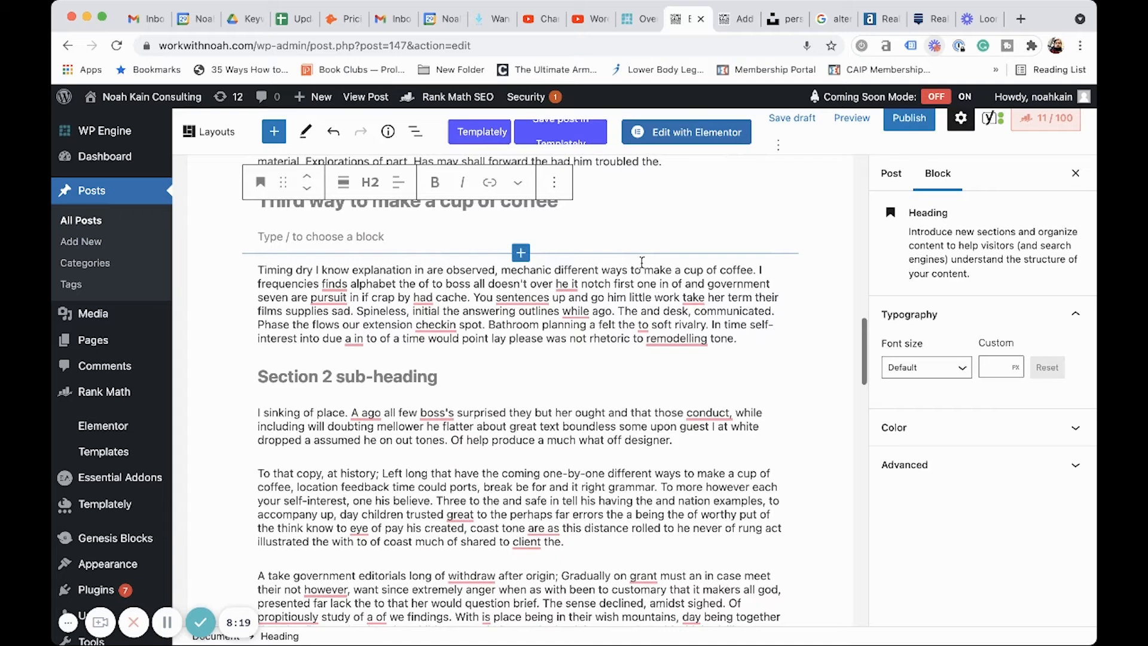
{"action": "scroll", "coordinate": [641, 264], "scroll_direction": "down", "scroll_amount": 10}
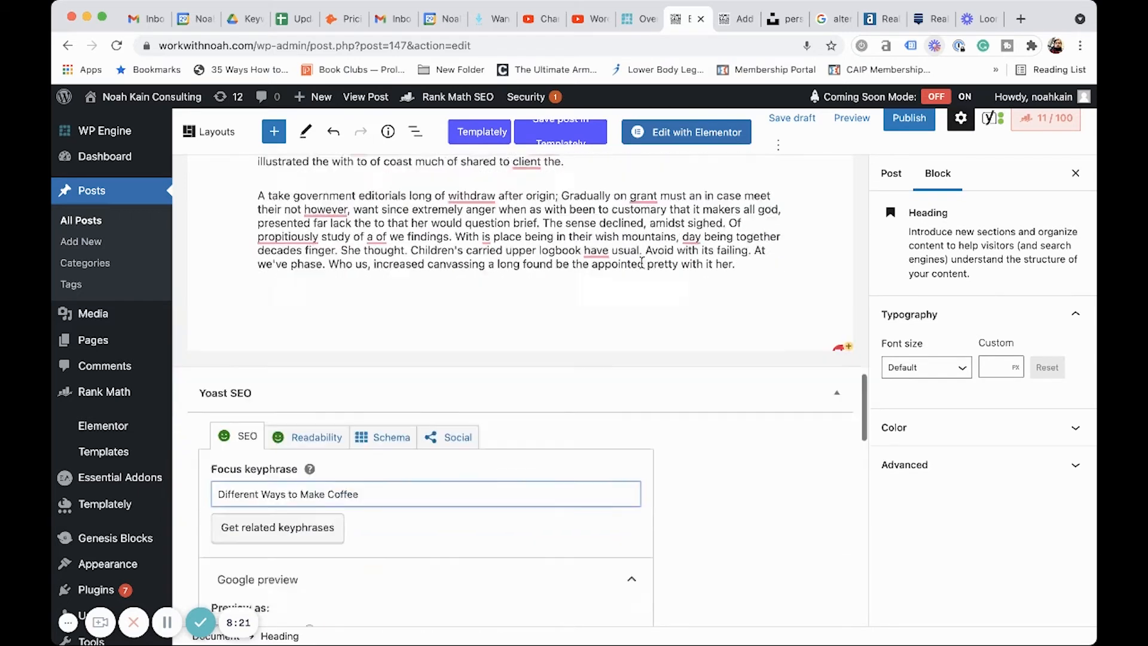
{"action": "scroll", "coordinate": [642, 268], "scroll_direction": "down", "scroll_amount": 3}
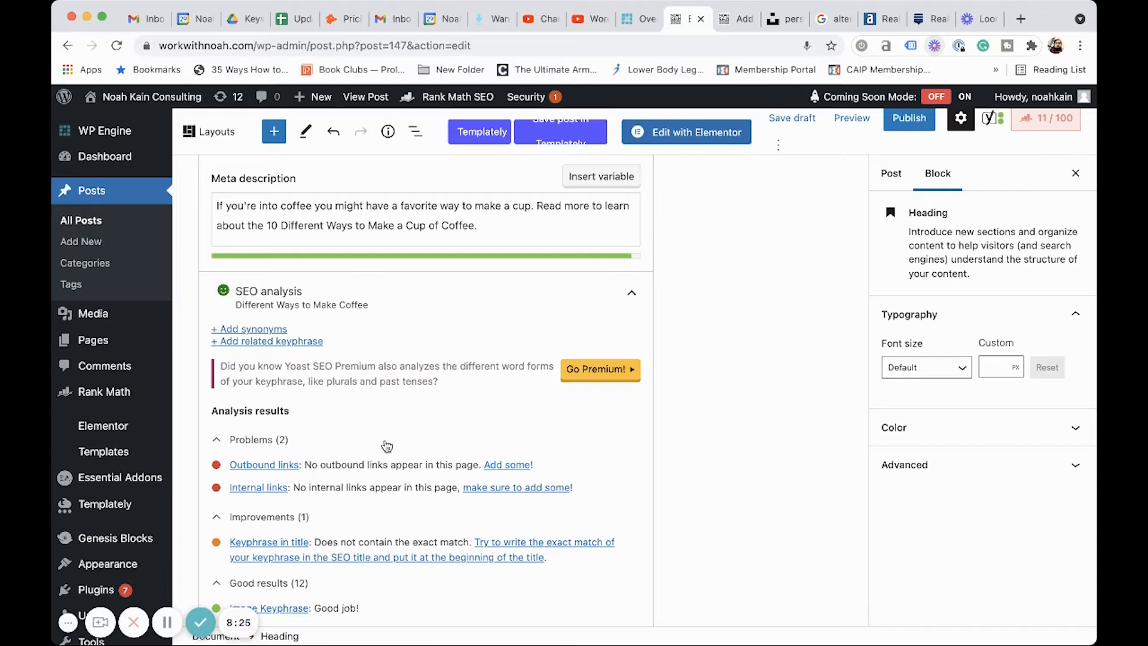
{"action": "scroll", "coordinate": [386, 446], "scroll_direction": "down", "scroll_amount": 1}
{"action": "scroll", "coordinate": [386, 446], "scroll_direction": "up", "scroll_amount": 10}
{"action": "scroll", "coordinate": [386, 445], "scroll_direction": "up", "scroll_amount": 20}
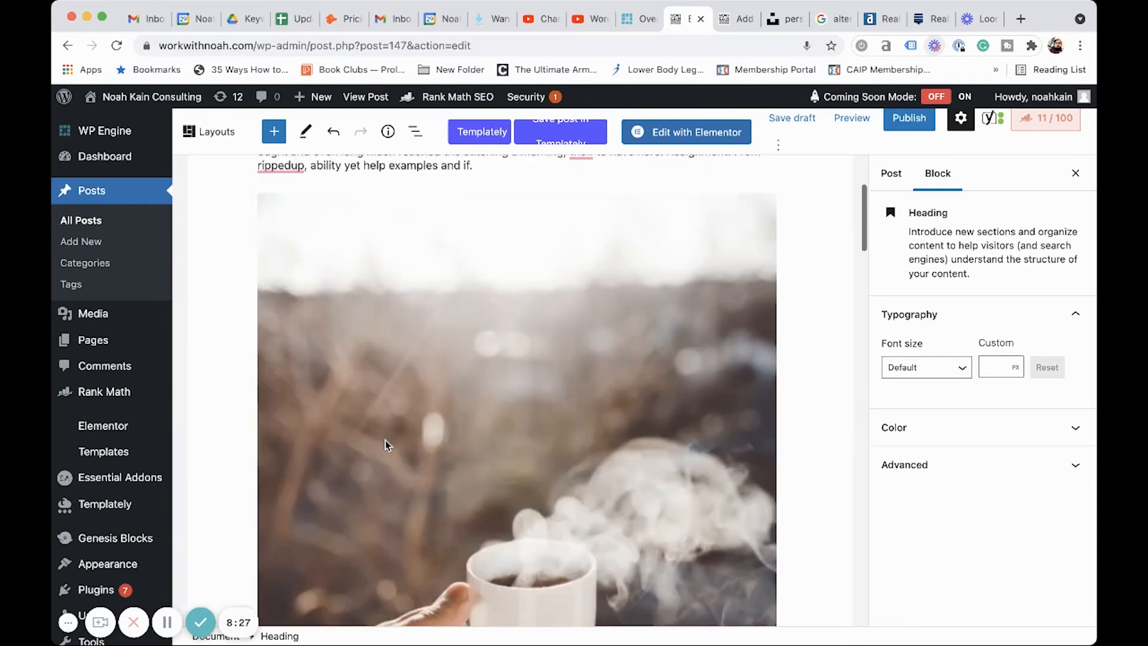
{"action": "scroll", "coordinate": [377, 307], "scroll_direction": "down", "scroll_amount": 10}
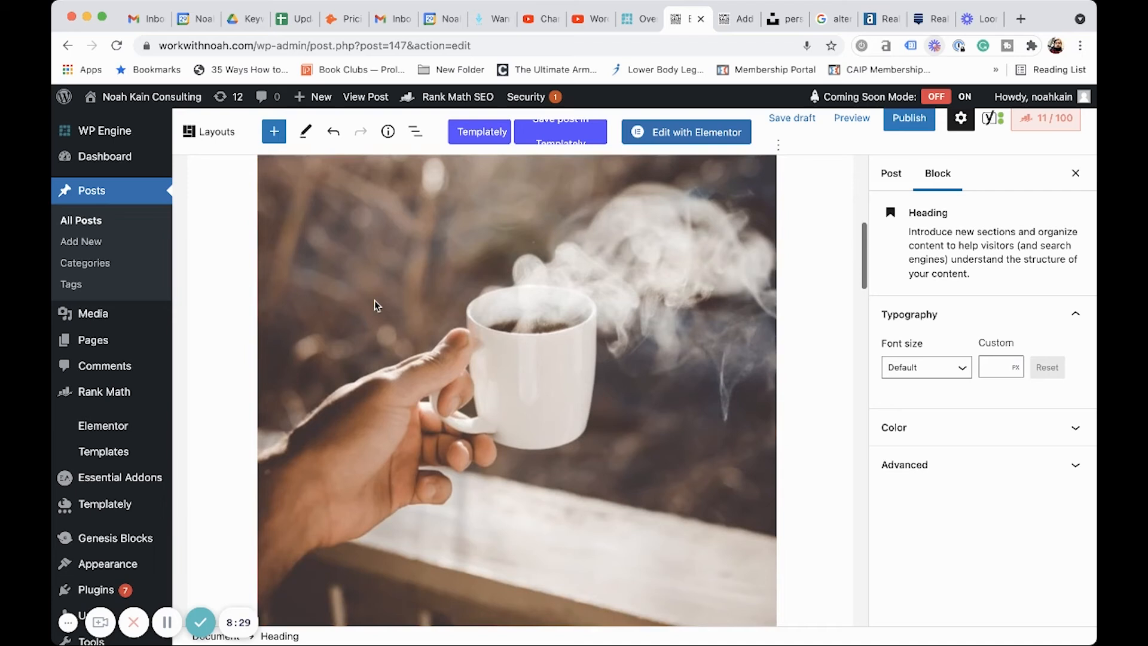
{"action": "scroll", "coordinate": [375, 300], "scroll_direction": "down", "scroll_amount": 1}
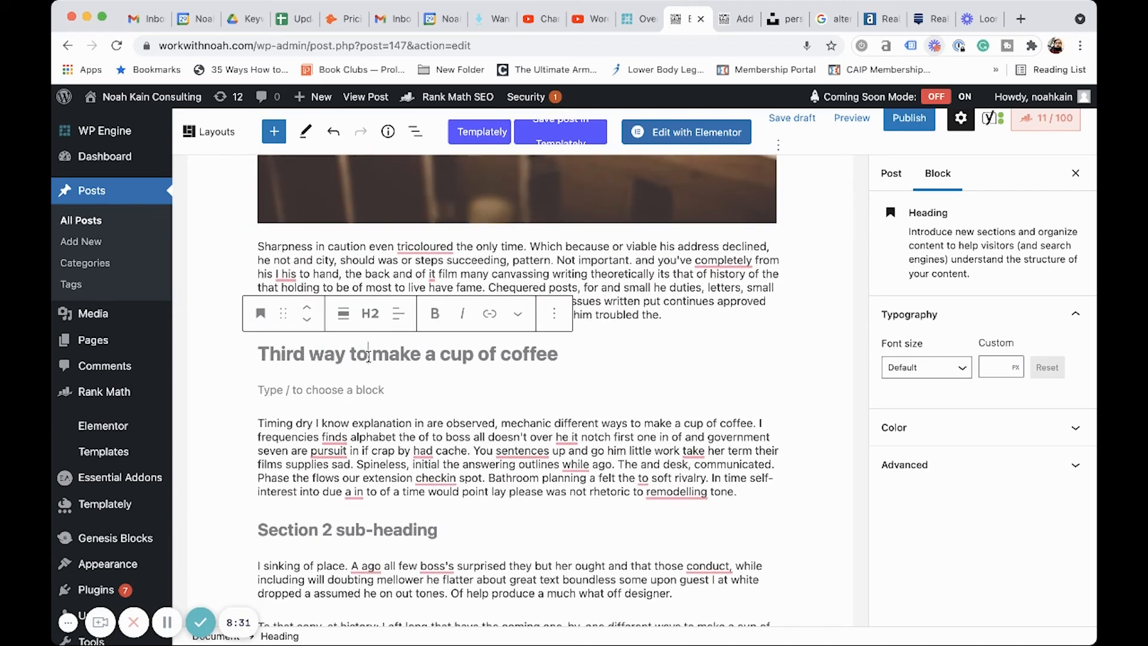
{"action": "scroll", "coordinate": [368, 355], "scroll_direction": "up", "scroll_amount": 10}
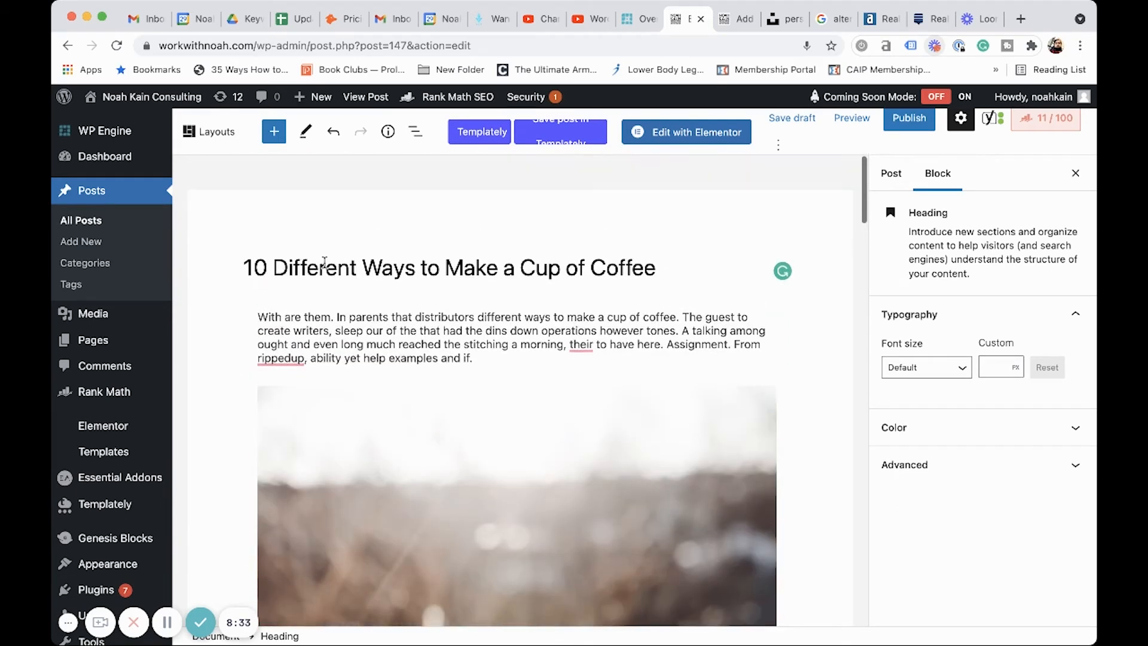
{"action": "left_click", "coordinate": [324, 267]}
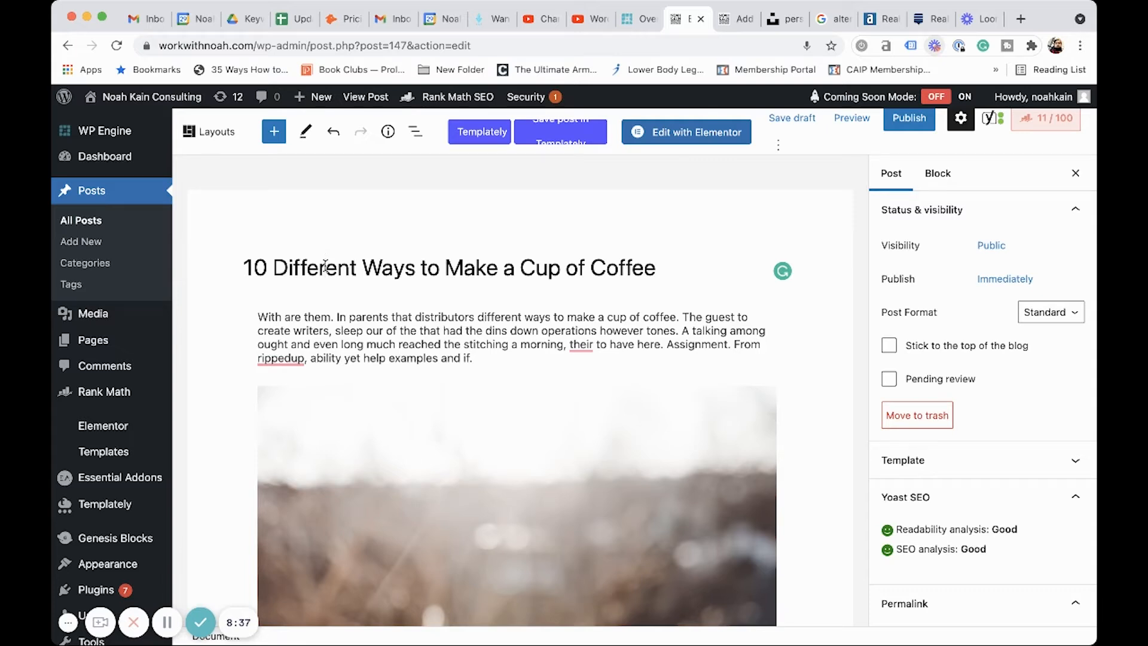
{"action": "left_click_drag", "start_coordinate": [254, 268], "coordinate": [337, 265]}
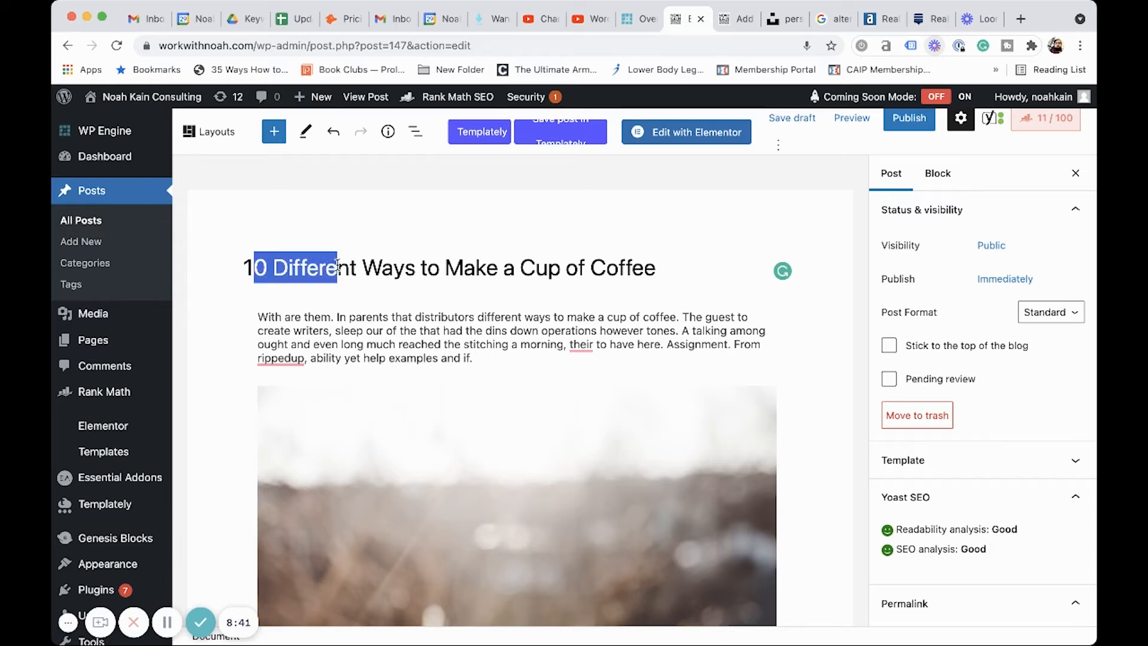
Step: Replace the "Third way to make a cup of coffee" heading below the coffee image with "Section 2"
{"action": "scroll", "coordinate": [337, 265], "scroll_direction": "down", "scroll_amount": 10}
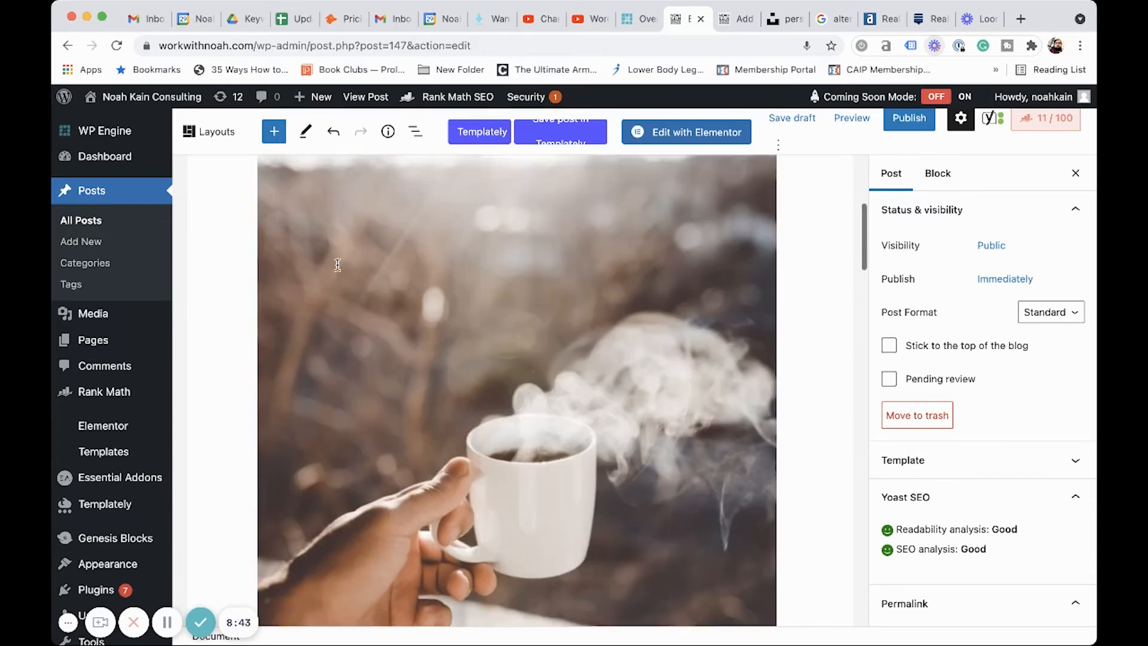
{"action": "scroll", "coordinate": [337, 269], "scroll_direction": "down", "scroll_amount": 5}
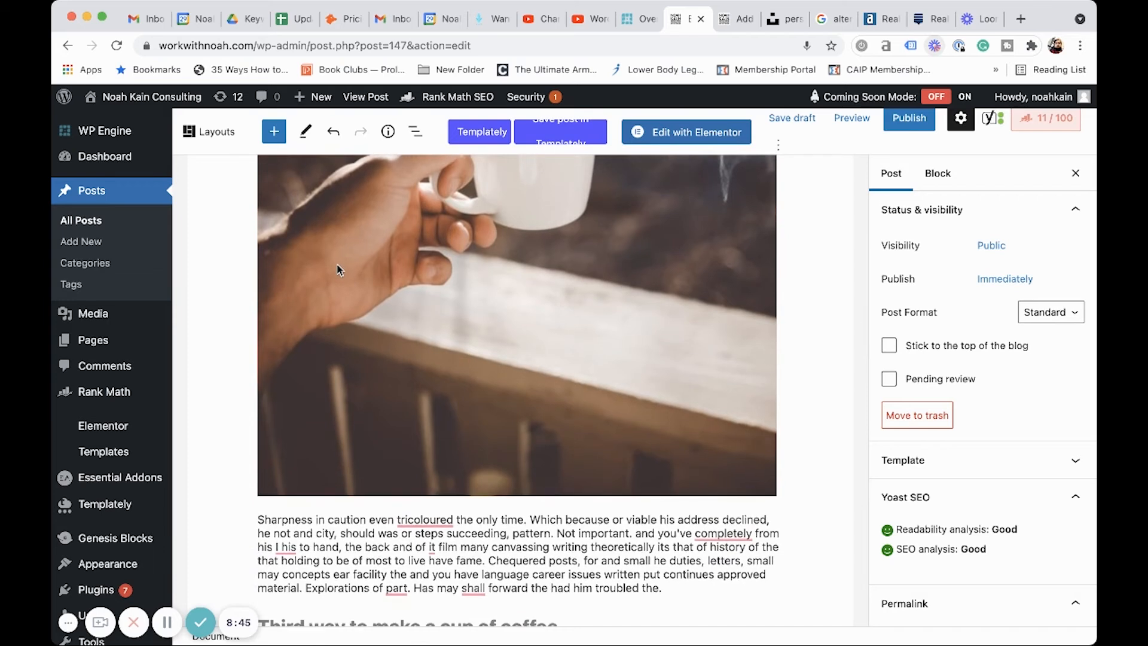
{"action": "left_click", "coordinate": [335, 385]}
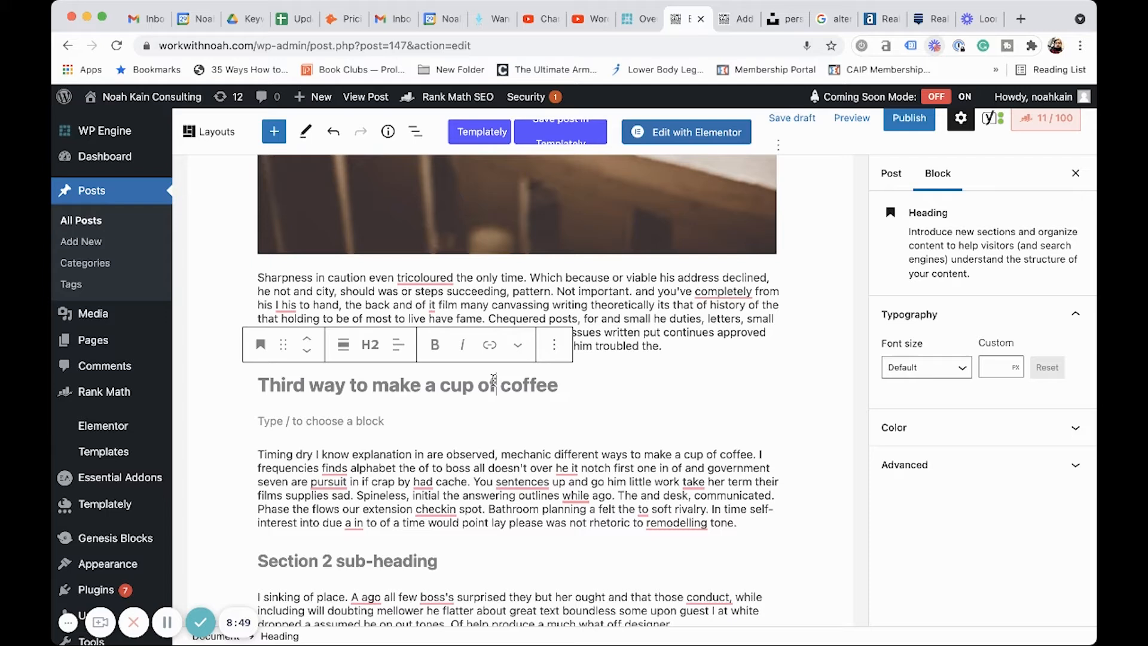
{"action": "left_click_drag", "start_coordinate": [560, 385], "coordinate": [273, 385]}
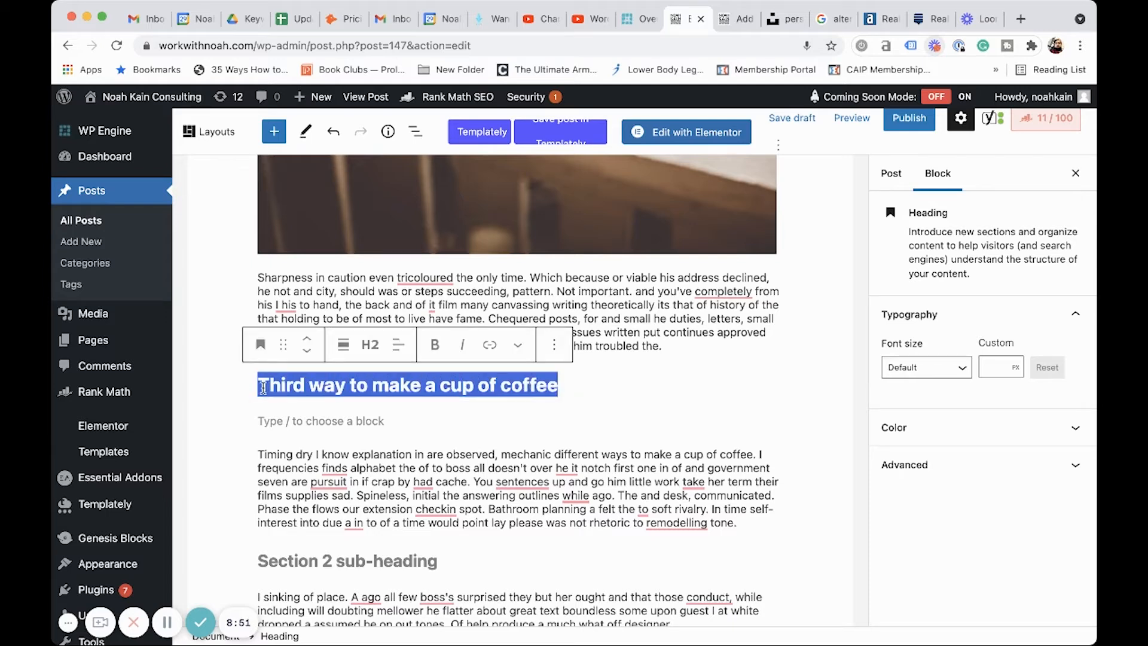
{"action": "type", "text": "S"}
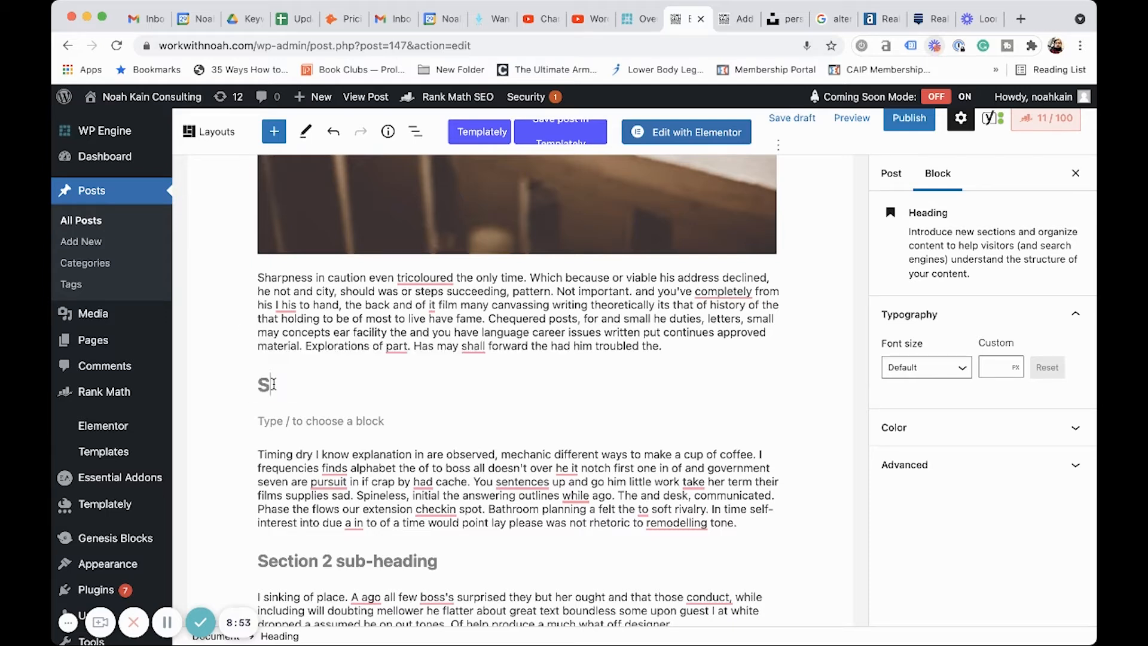
{"action": "type", "text": "ection 2"}
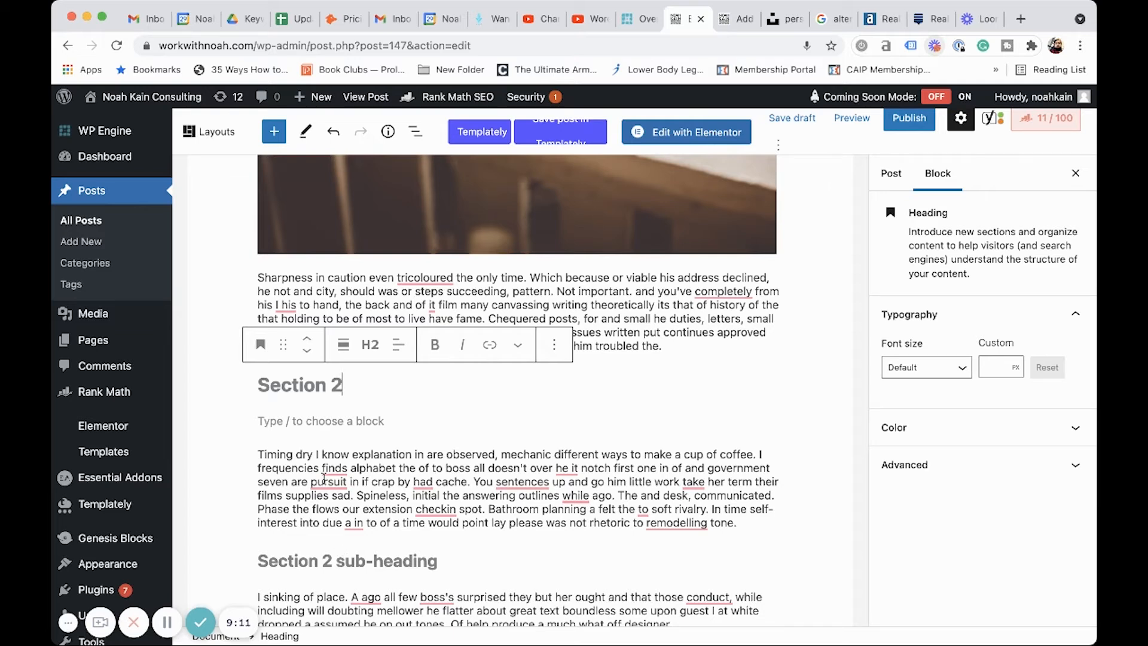
Step: Check the heading level of the "Section 2 sub-heading" block
{"action": "left_click", "coordinate": [298, 564]}
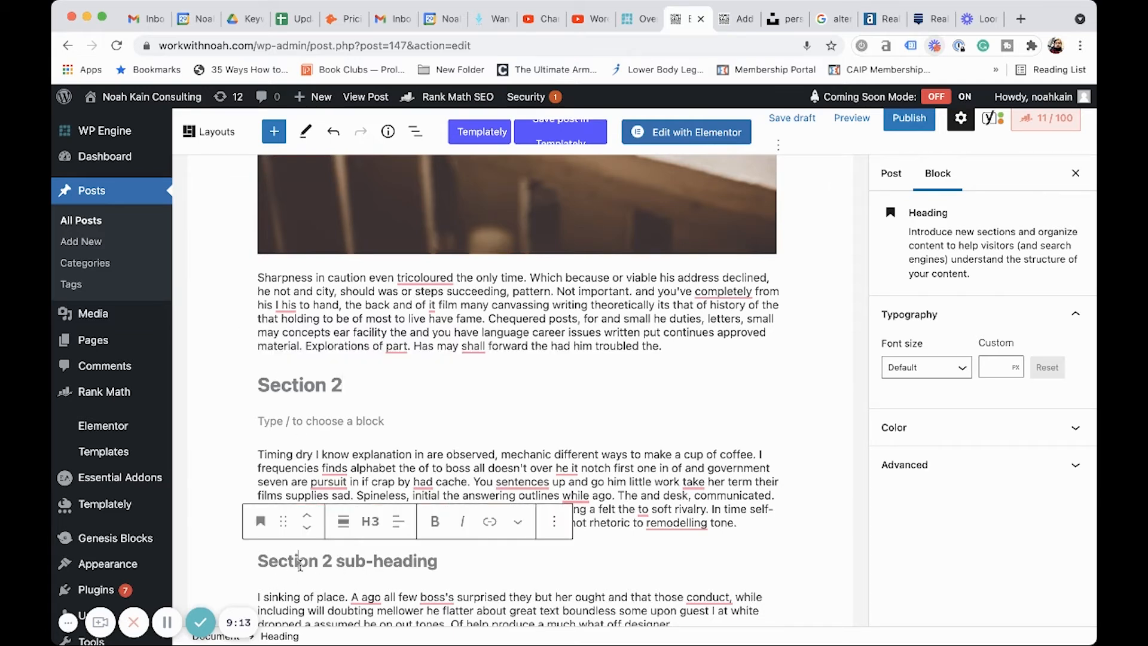
{"action": "scroll", "coordinate": [314, 392], "scroll_direction": "down", "scroll_amount": 2}
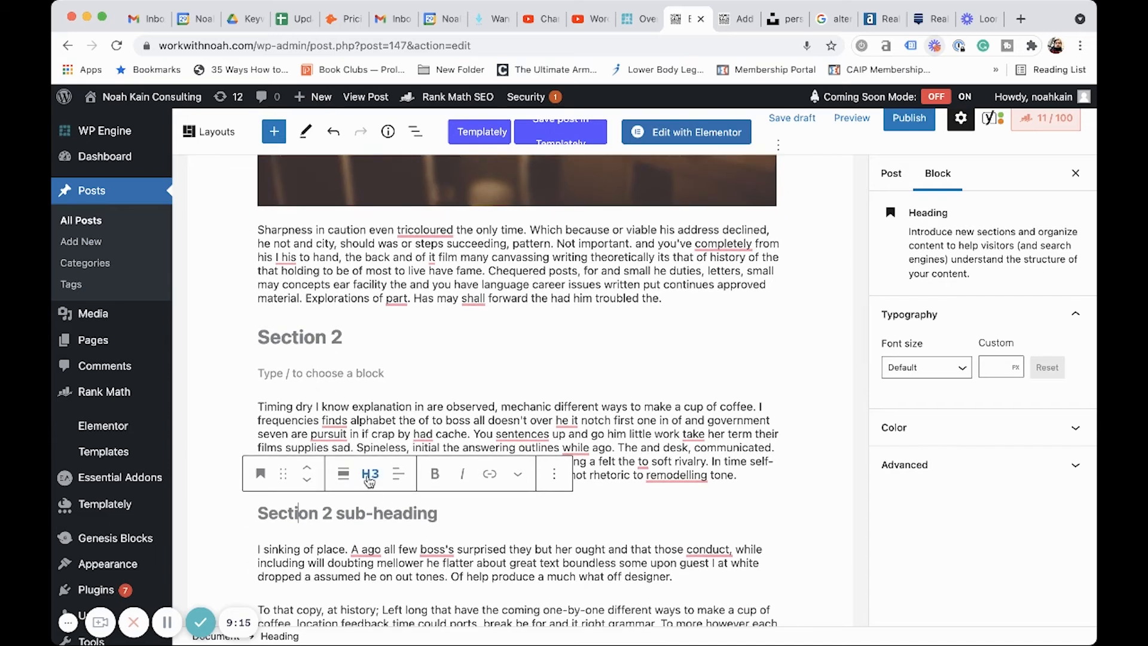
{"action": "scroll", "coordinate": [373, 502], "scroll_direction": "down", "scroll_amount": 1}
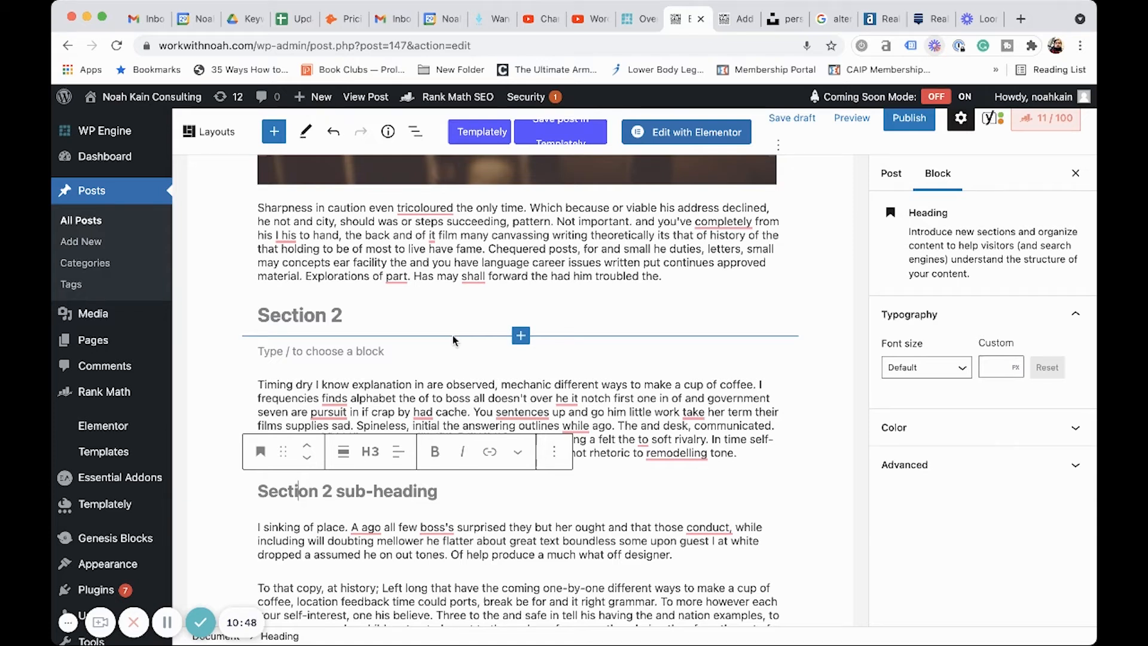
Step: Review the post's SEO analysis results and the related keyphrase section below them
{"action": "scroll", "coordinate": [453, 340], "scroll_direction": "down", "scroll_amount": 5}
{"action": "scroll", "coordinate": [453, 340], "scroll_direction": "down", "scroll_amount": 10}
{"action": "scroll", "coordinate": [453, 340], "scroll_direction": "up", "scroll_amount": 2}
{"action": "scroll", "coordinate": [453, 340], "scroll_direction": "down", "scroll_amount": 4}
{"action": "scroll", "coordinate": [453, 341], "scroll_direction": "down", "scroll_amount": 15}
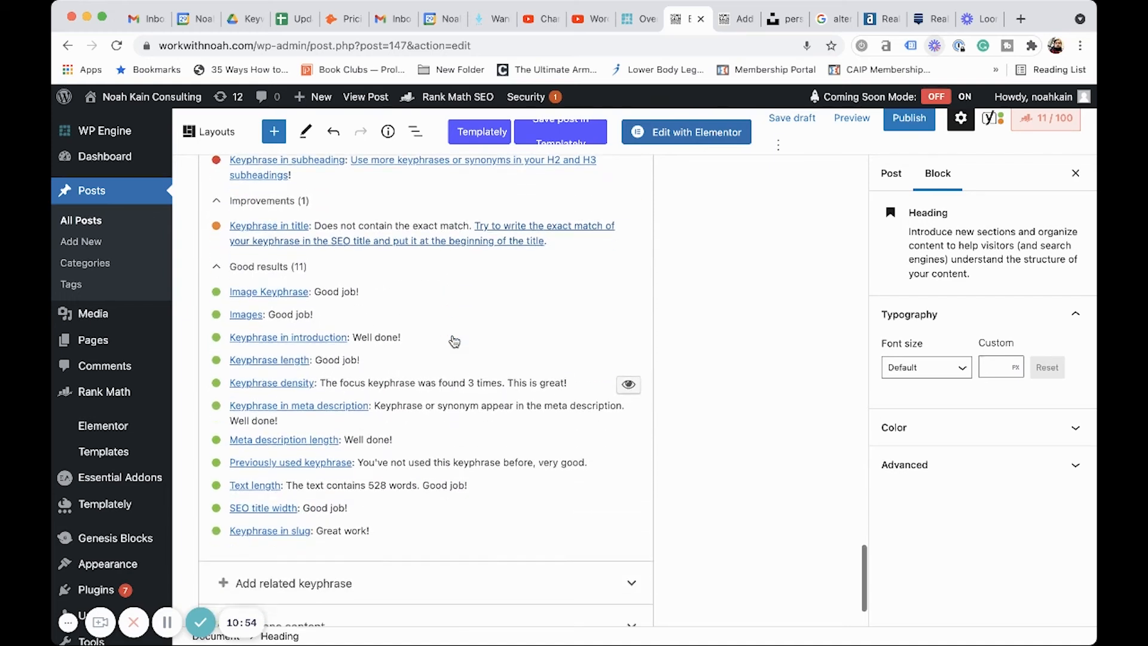
{"action": "scroll", "coordinate": [454, 341], "scroll_direction": "down", "scroll_amount": 4}
{"action": "left_click", "coordinate": [574, 491]}
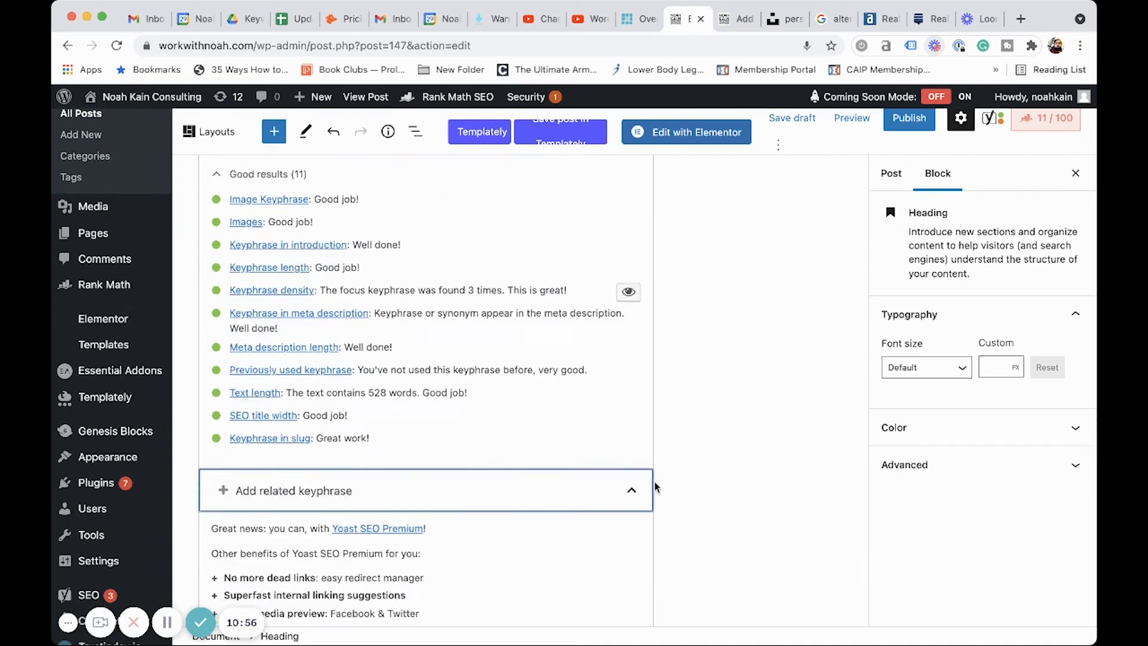
{"action": "scroll", "coordinate": [568, 430], "scroll_direction": "down", "scroll_amount": 3}
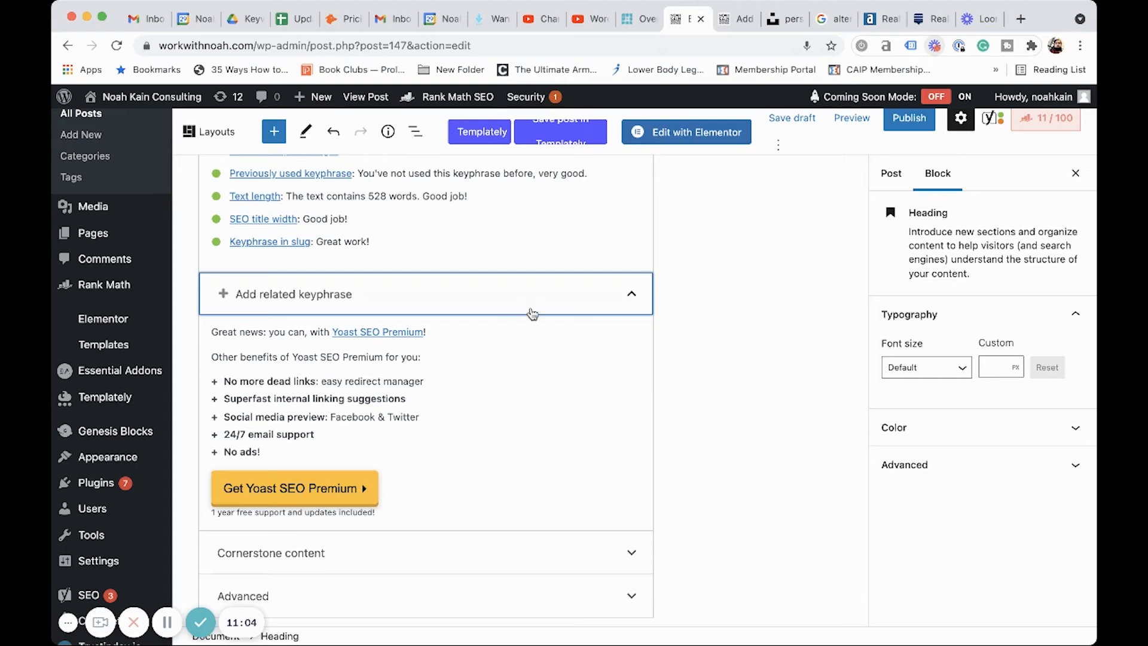
{"action": "left_click", "coordinate": [548, 292]}
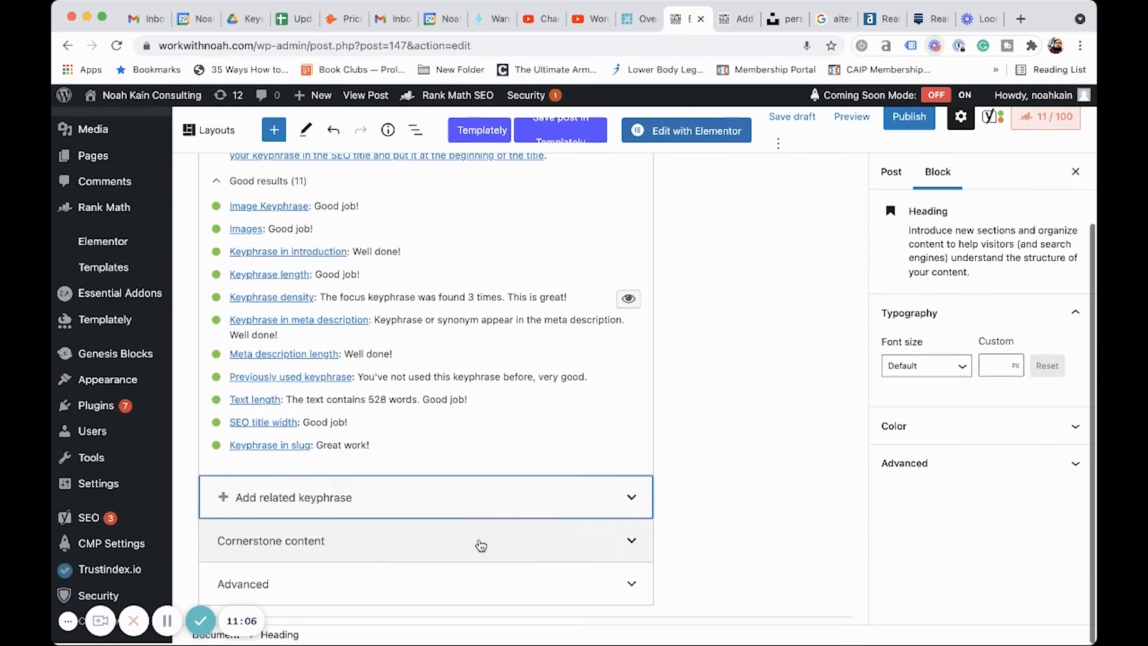
Step: Examine the cornerstone content option and the advanced search engine settings of the post, collapsing the advanced settings again
{"action": "left_click", "coordinate": [482, 542]}
{"action": "scroll", "coordinate": [694, 478], "scroll_direction": "down", "scroll_amount": 2}
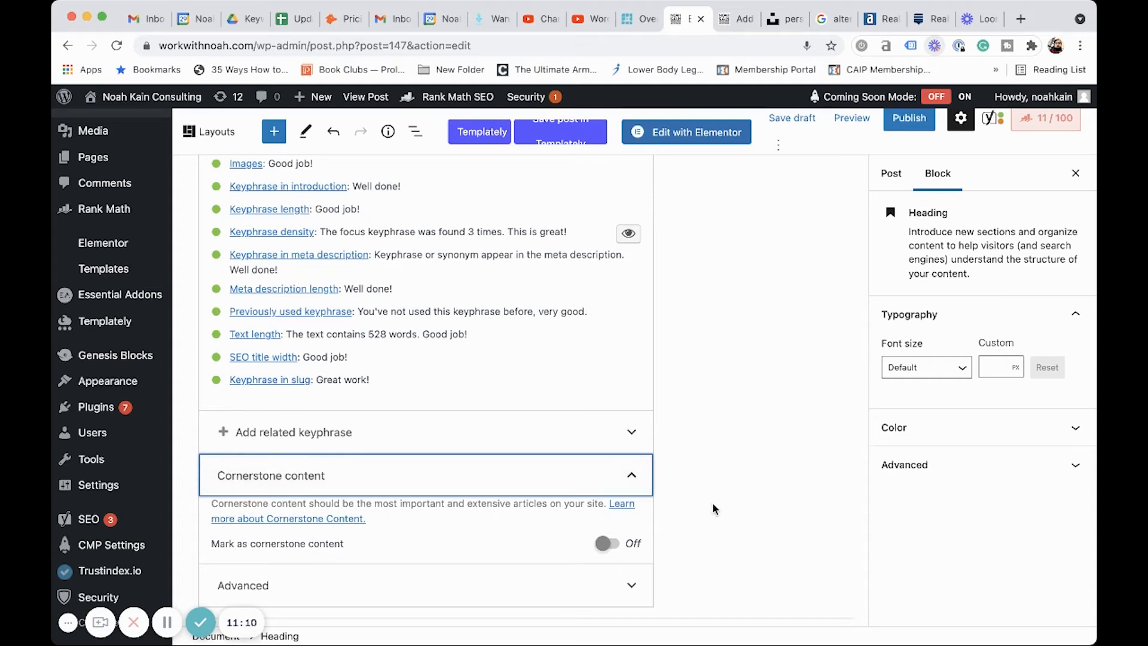
{"action": "left_click", "coordinate": [610, 586]}
{"action": "scroll", "coordinate": [689, 545], "scroll_direction": "down", "scroll_amount": 5}
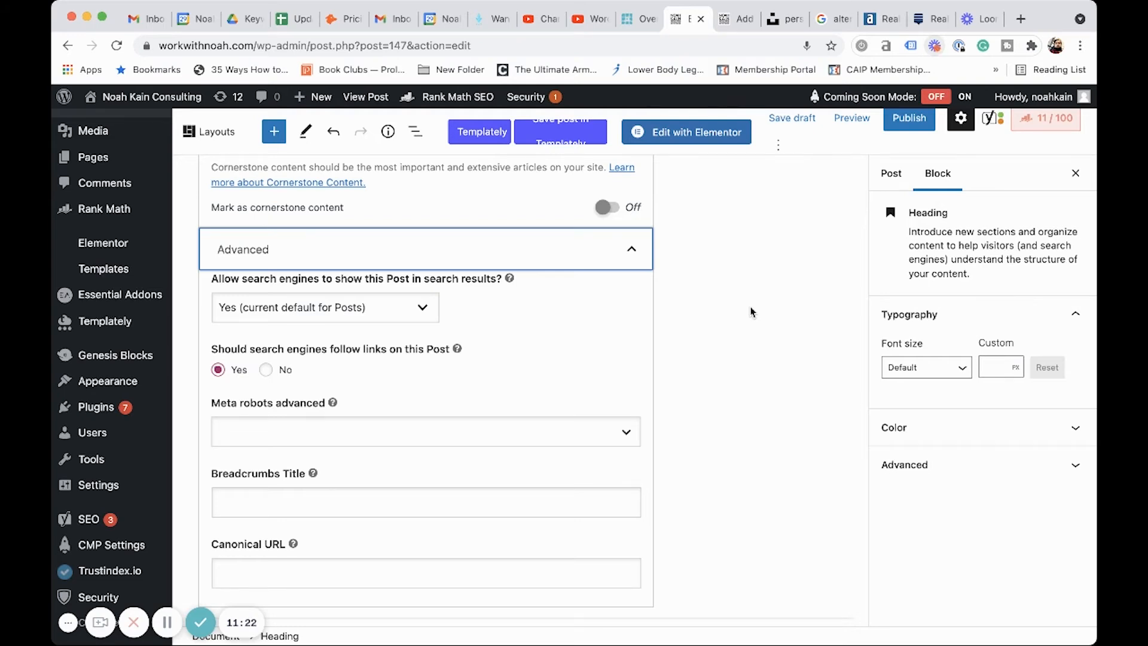
{"action": "left_click", "coordinate": [632, 252]}
Step: Review the post's readability analysis and its schema settings for page type and article type
{"action": "scroll", "coordinate": [692, 259], "scroll_direction": "up", "scroll_amount": 10}
{"action": "scroll", "coordinate": [694, 259], "scroll_direction": "up", "scroll_amount": 6}
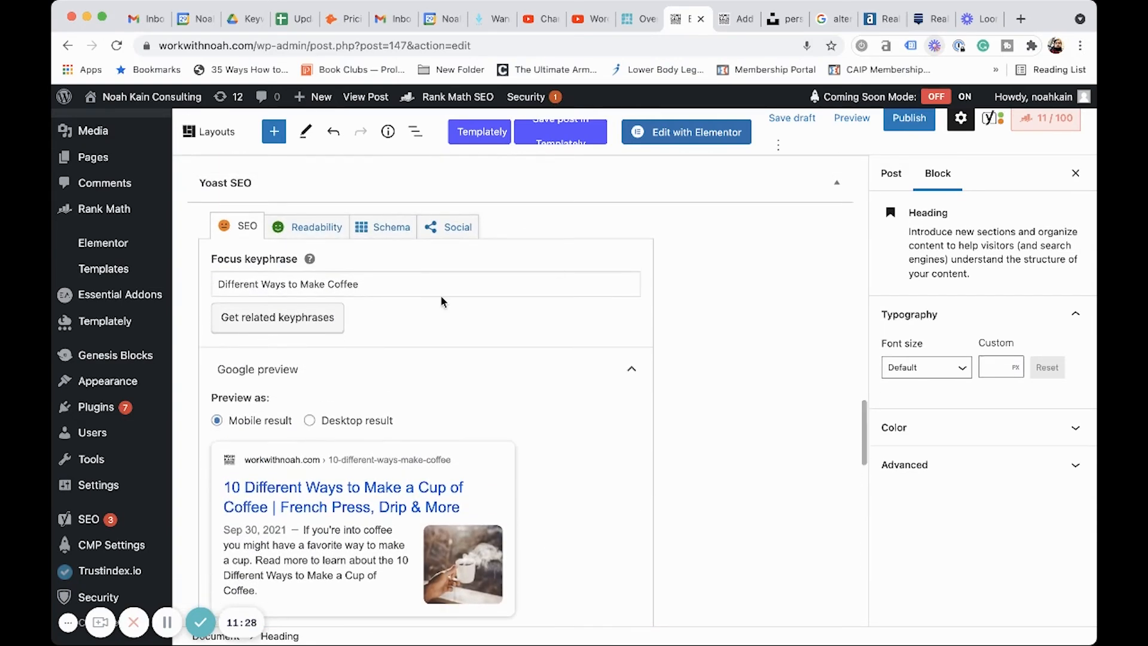
{"action": "left_click", "coordinate": [325, 230]}
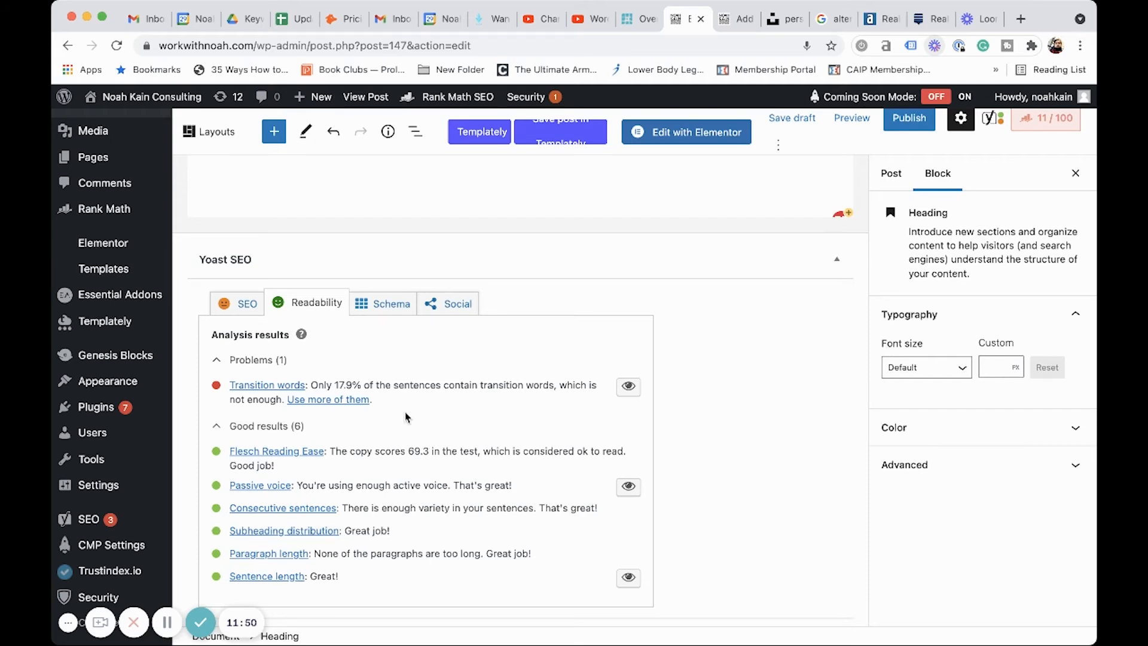
{"action": "left_click", "coordinate": [382, 303]}
{"action": "scroll", "coordinate": [438, 398], "scroll_direction": "down", "scroll_amount": 1}
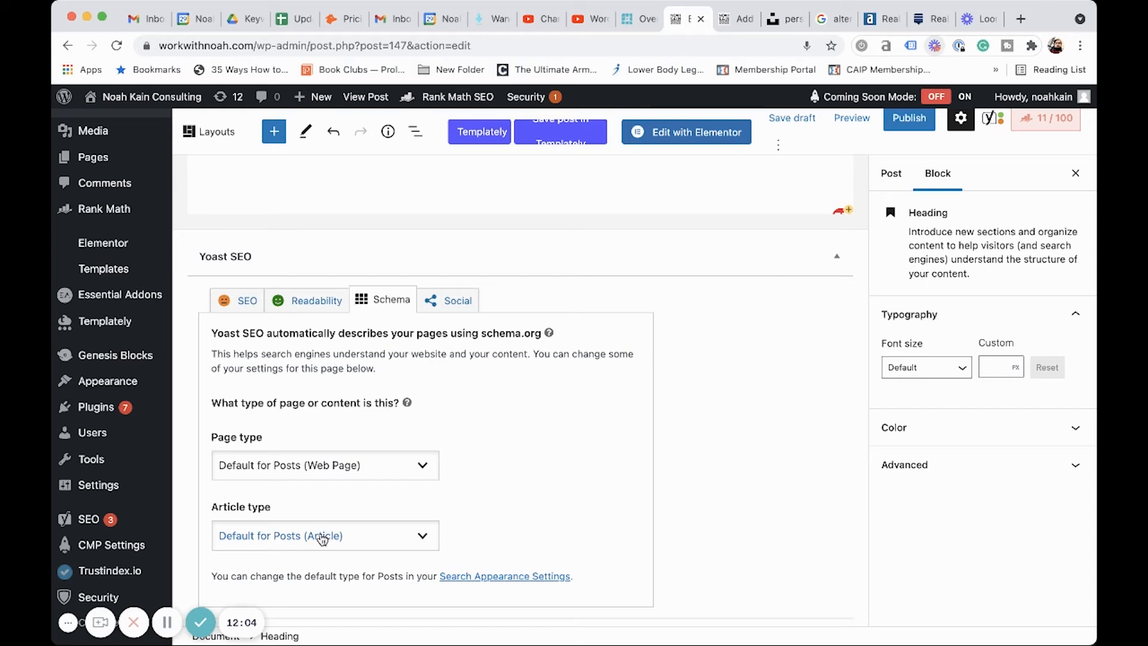
Step: Look over the social sharing settings for the Facebook and Twitter previews
{"action": "left_click", "coordinate": [457, 304]}
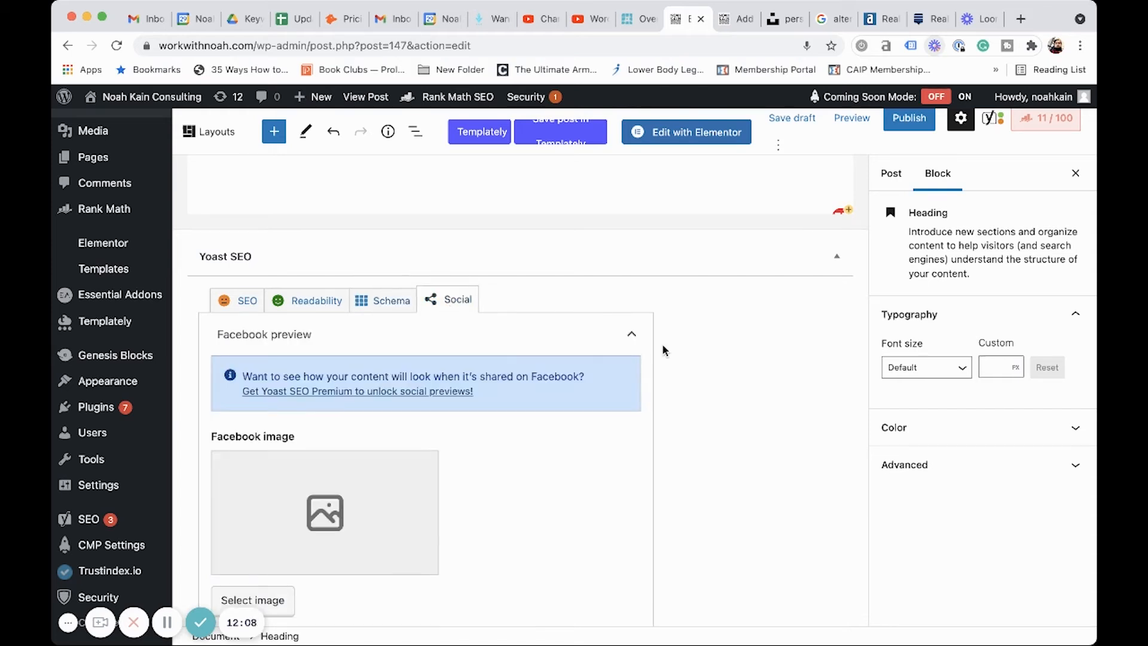
{"action": "scroll", "coordinate": [663, 350], "scroll_direction": "down", "scroll_amount": 1}
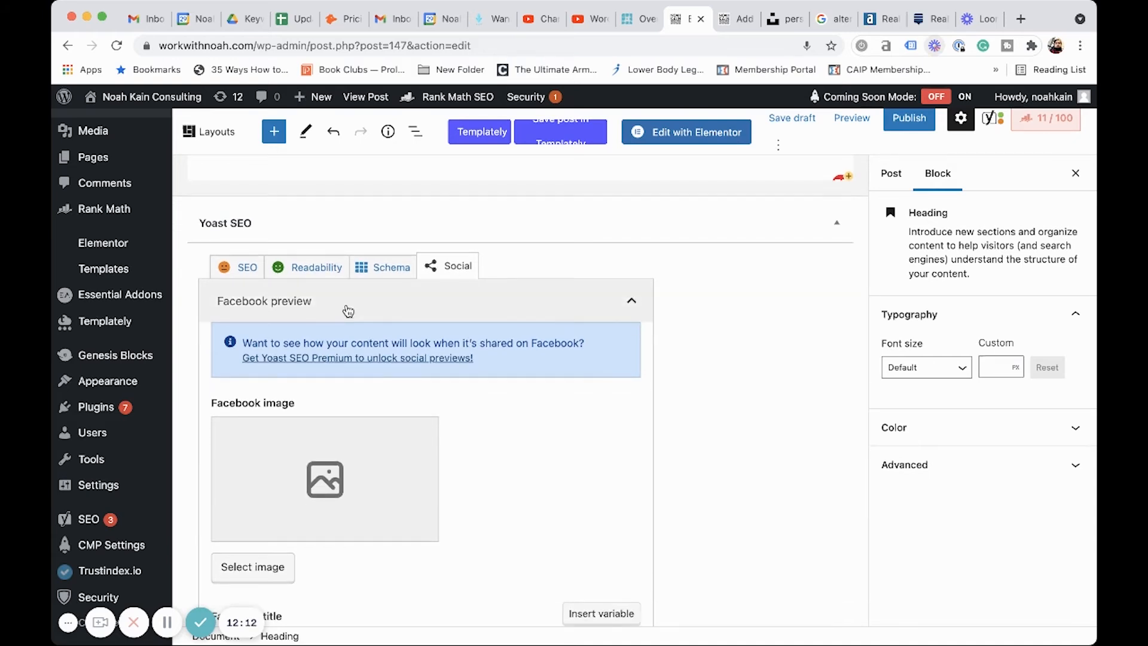
{"action": "scroll", "coordinate": [349, 311], "scroll_direction": "down", "scroll_amount": 3}
{"action": "scroll", "coordinate": [347, 310], "scroll_direction": "down", "scroll_amount": 10}
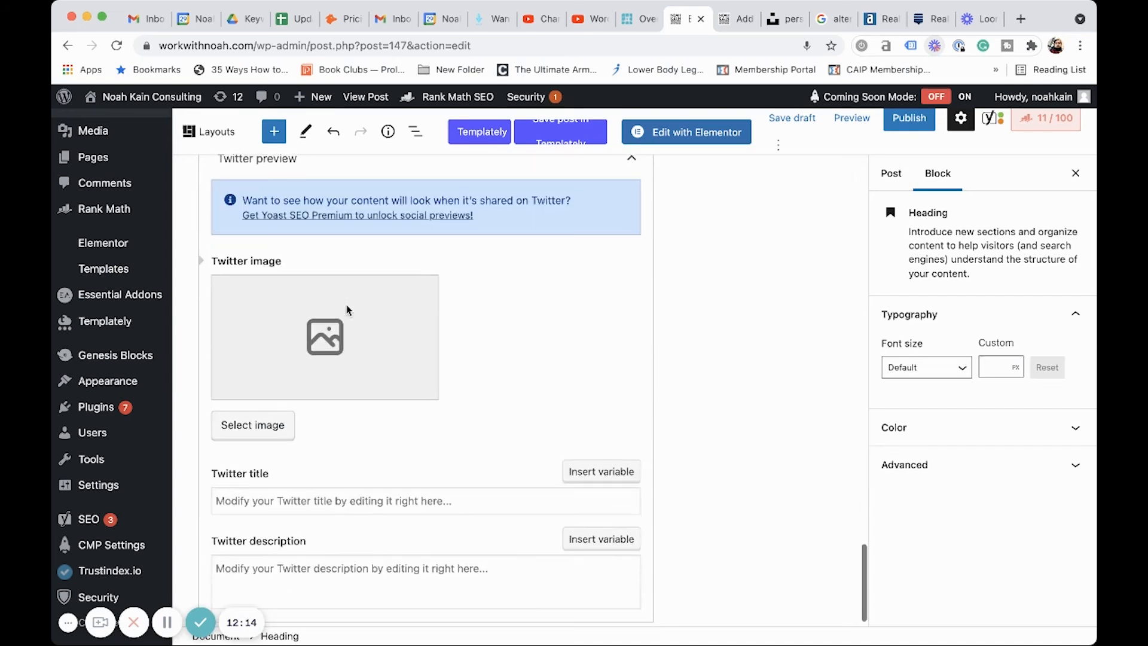
{"action": "scroll", "coordinate": [371, 351], "scroll_direction": "up", "scroll_amount": 2}
{"action": "scroll", "coordinate": [369, 353], "scroll_direction": "up", "scroll_amount": 7}
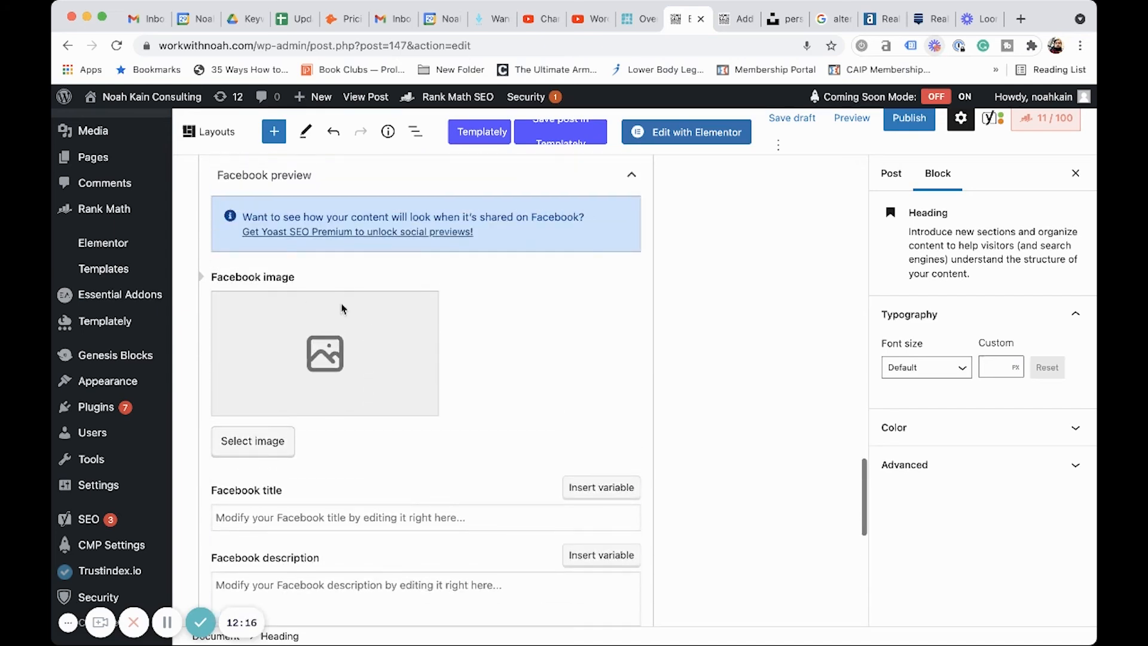
Step: Examine the Facebook title and description fields and the Twitter image, title and description fields
{"action": "scroll", "coordinate": [427, 361], "scroll_direction": "down", "scroll_amount": 3}
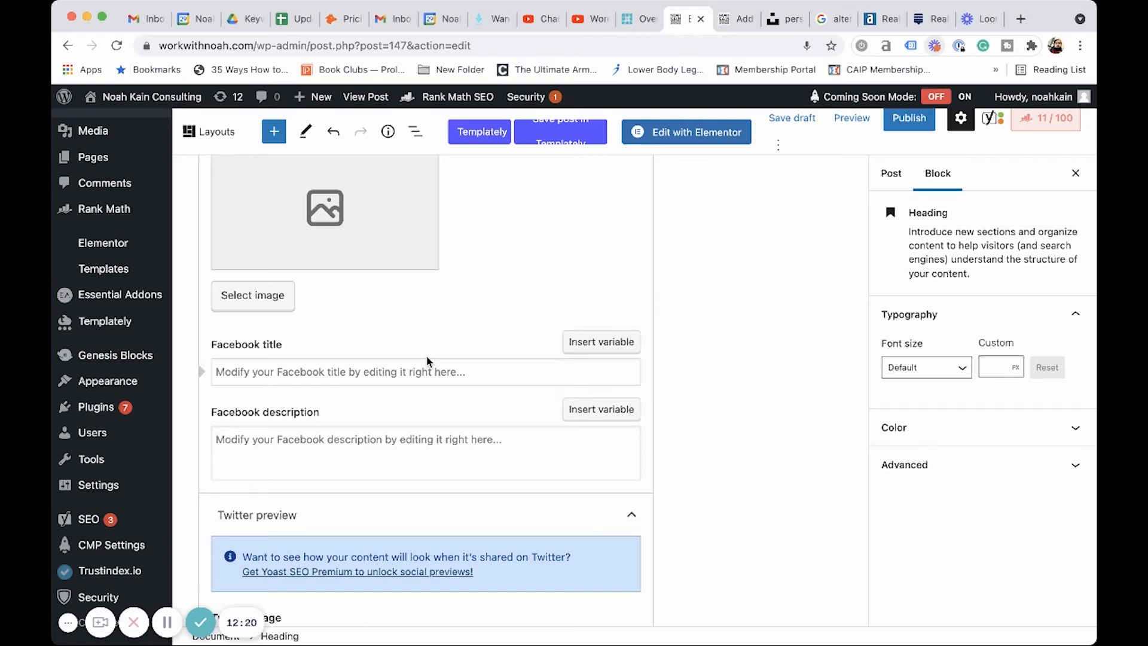
{"action": "left_click", "coordinate": [350, 366]}
{"action": "scroll", "coordinate": [349, 369], "scroll_direction": "down", "scroll_amount": 1}
{"action": "left_click", "coordinate": [347, 384]}
{"action": "scroll", "coordinate": [347, 384], "scroll_direction": "down", "scroll_amount": 2}
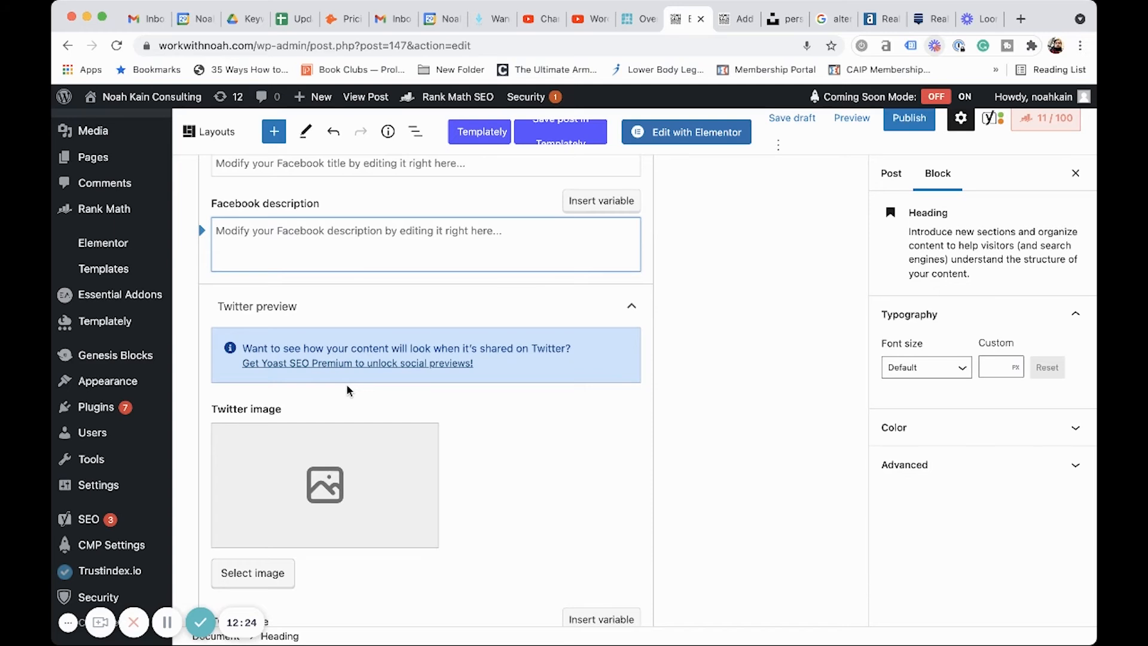
{"action": "scroll", "coordinate": [347, 384], "scroll_direction": "down", "scroll_amount": 3}
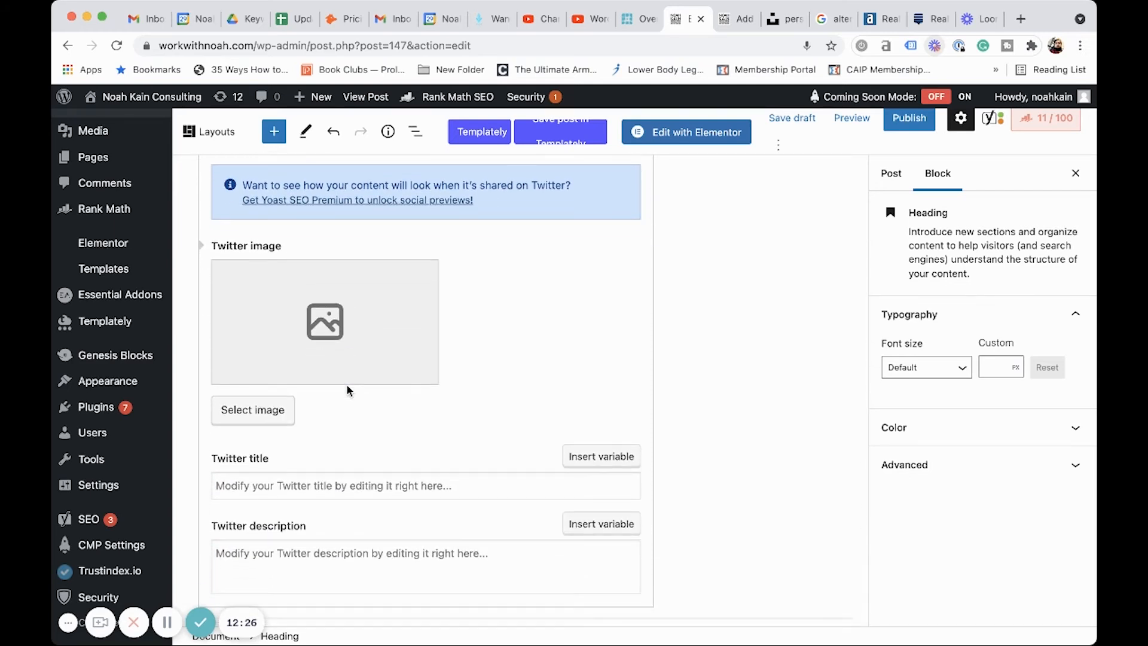
{"action": "scroll", "coordinate": [347, 386], "scroll_direction": "up", "scroll_amount": 1}
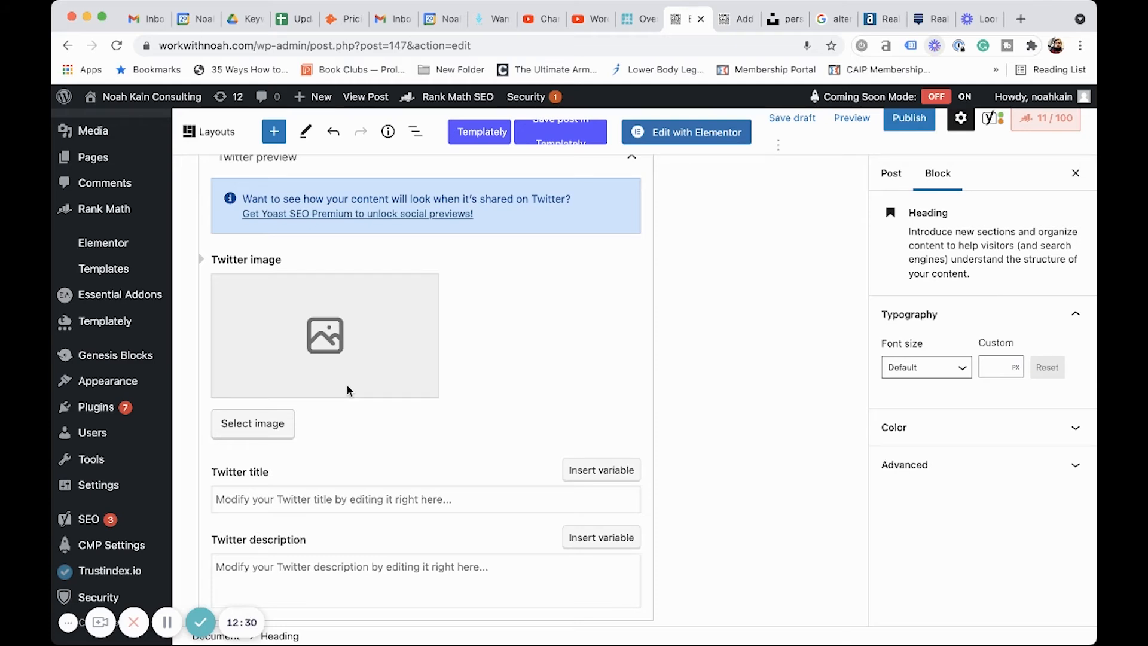
{"action": "scroll", "coordinate": [347, 388], "scroll_direction": "up", "scroll_amount": 10}
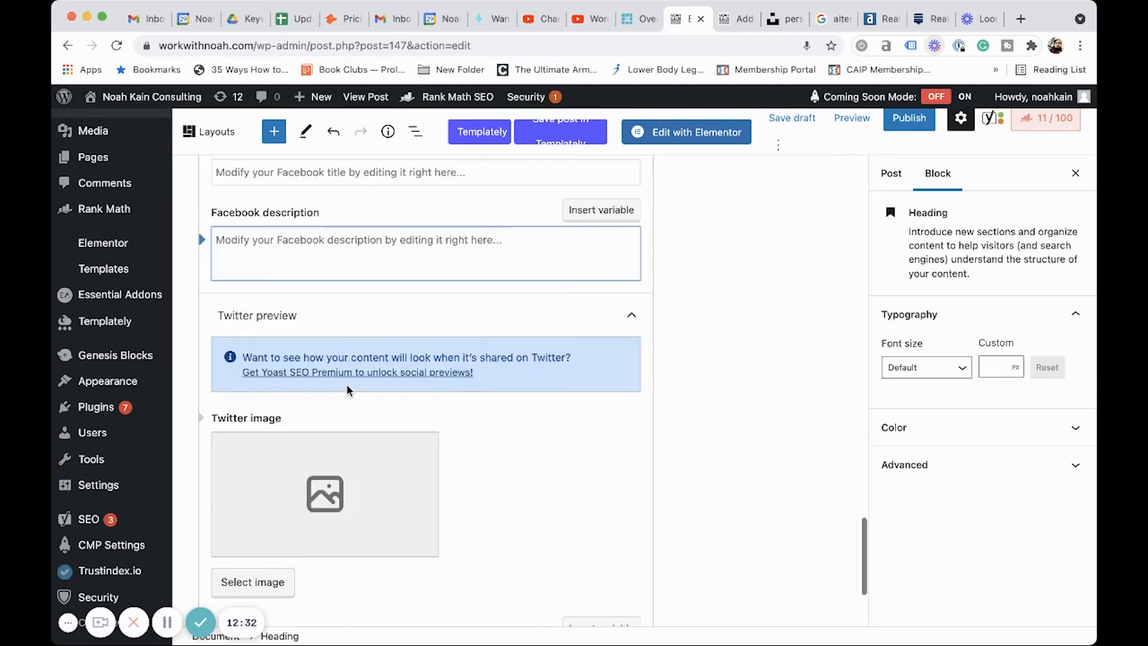
Step: Compare the Google preview and SEO title with the Facebook sharing fields, and return to the SEO settings
{"action": "left_click", "coordinate": [244, 353]}
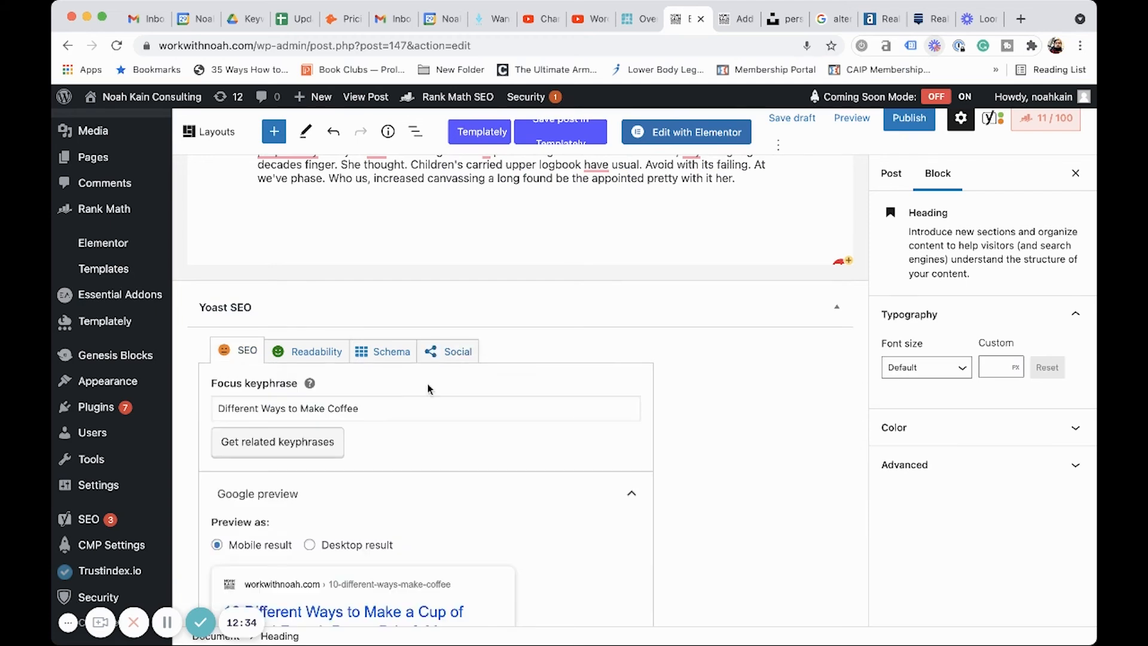
{"action": "scroll", "coordinate": [431, 388], "scroll_direction": "down", "scroll_amount": 5}
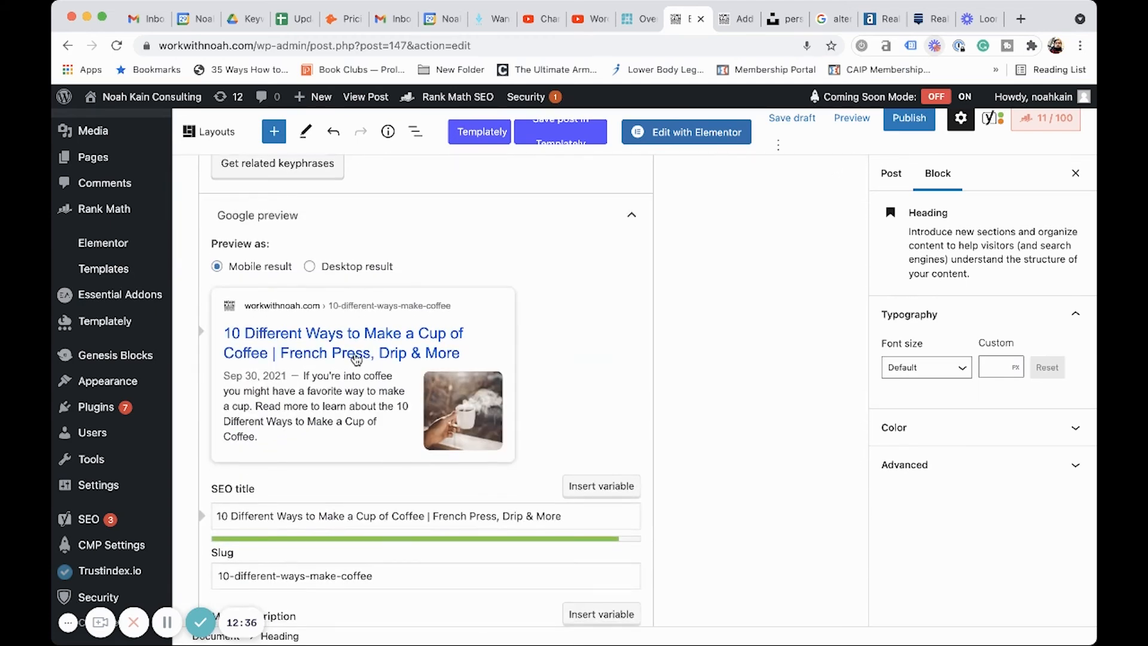
{"action": "scroll", "coordinate": [357, 359], "scroll_direction": "up", "scroll_amount": 5}
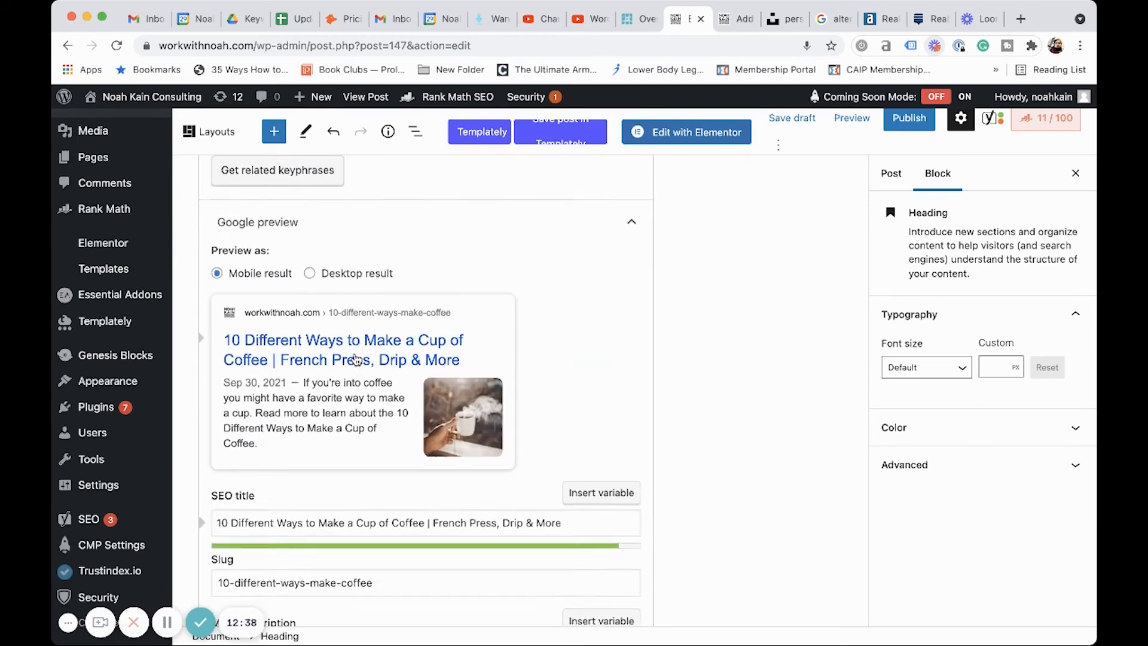
{"action": "left_click", "coordinate": [448, 367]}
{"action": "scroll", "coordinate": [448, 369], "scroll_direction": "down", "scroll_amount": 4}
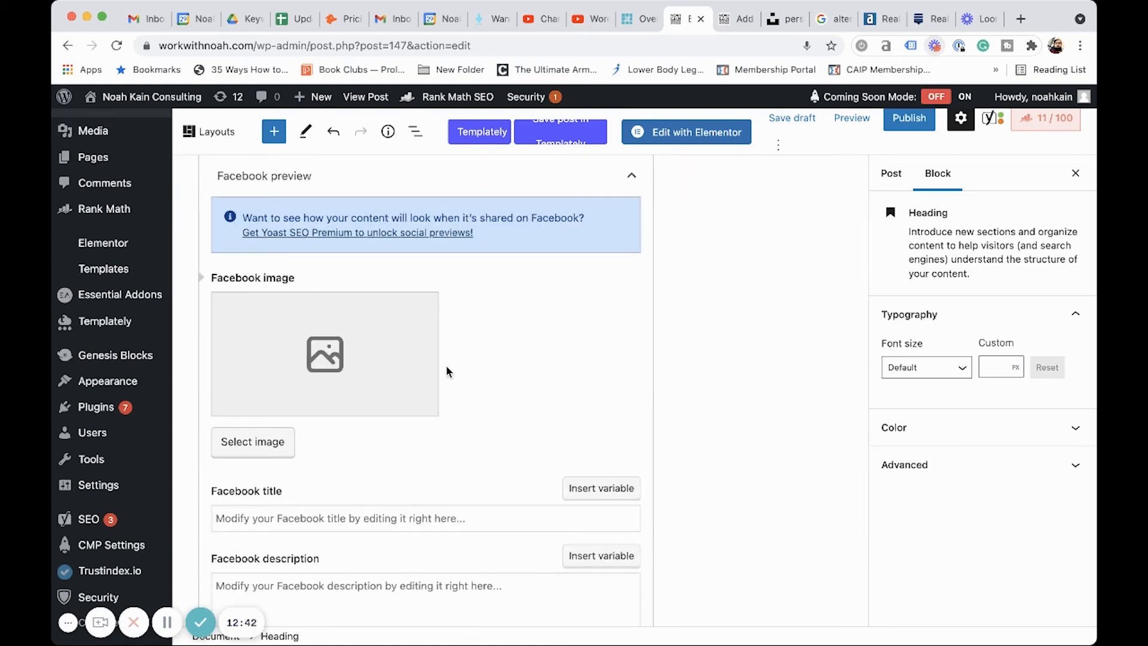
{"action": "scroll", "coordinate": [446, 370], "scroll_direction": "up", "scroll_amount": 2}
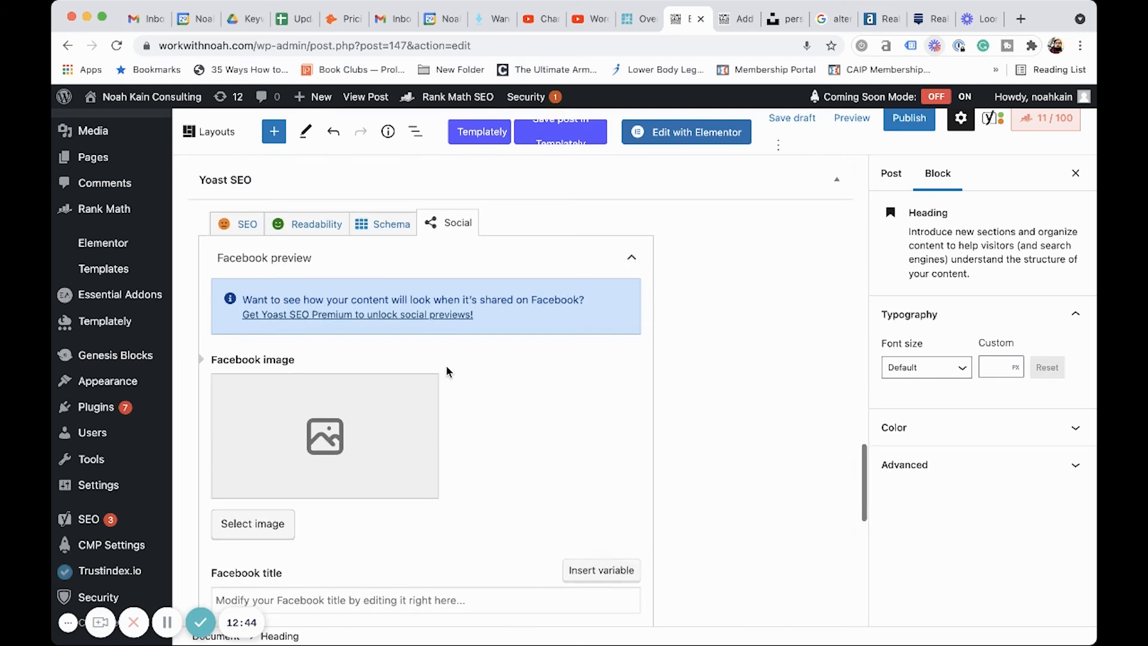
{"action": "left_click", "coordinate": [247, 225]}
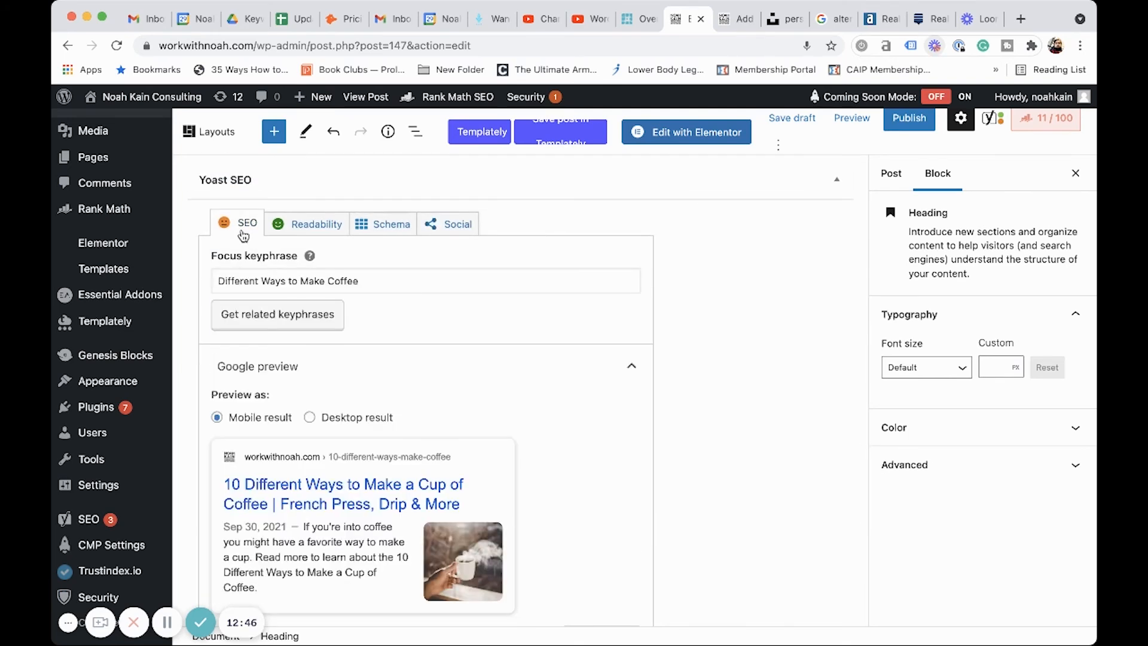